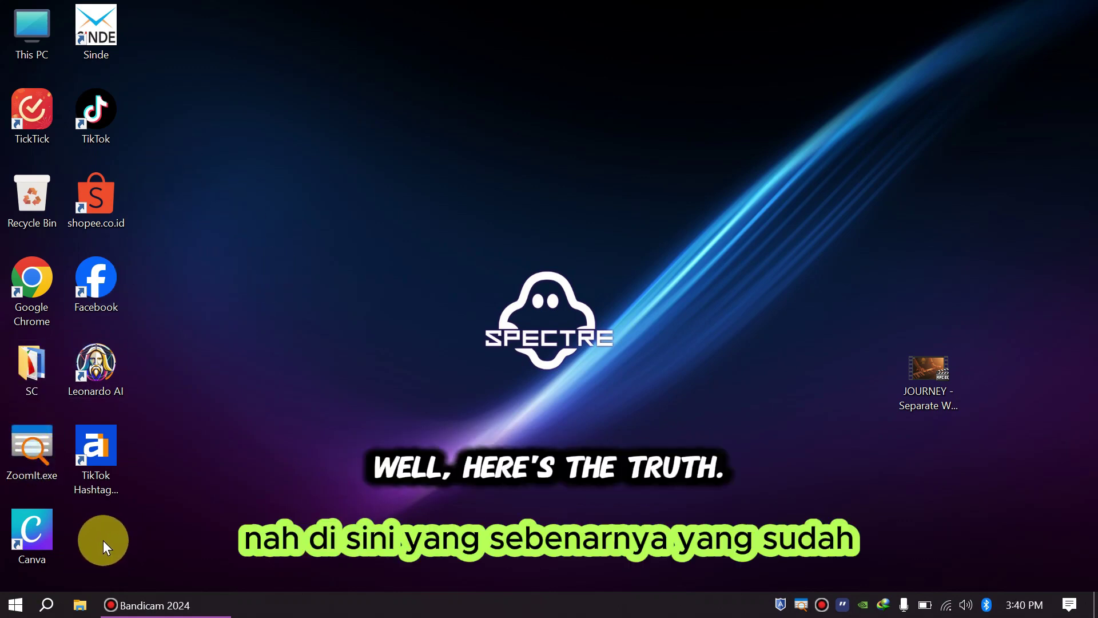
Step: Move the JOURNEY video file to an empty spot near the desktop's lower-right corner
{"action": "left_click", "coordinate": [14, 610]}
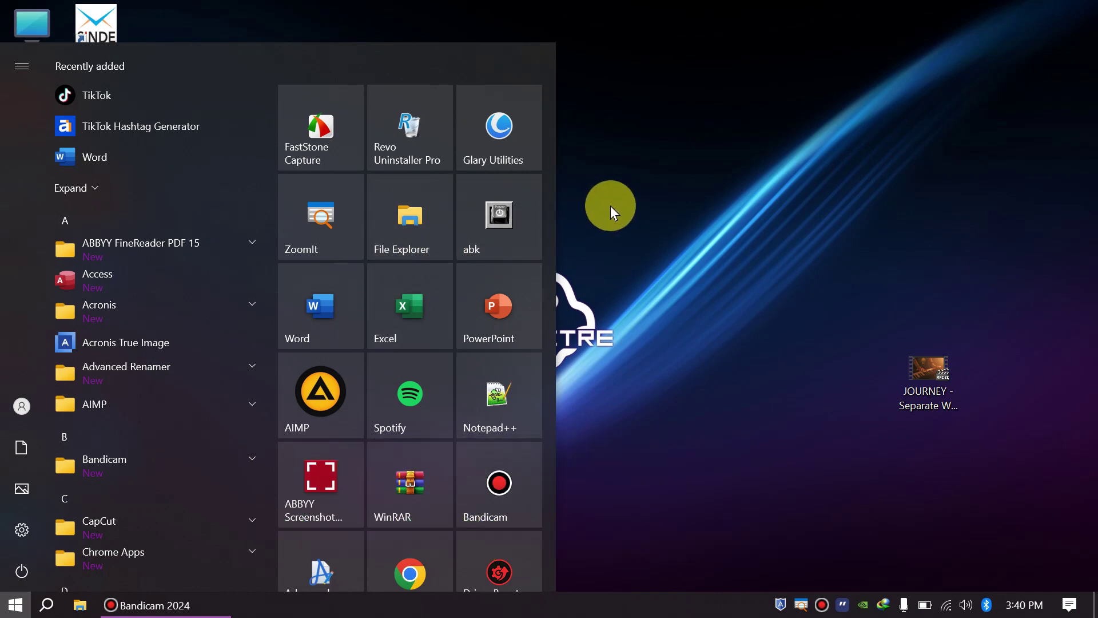
{"action": "left_click", "coordinate": [806, 263]}
{"action": "left_click_drag", "start_coordinate": [936, 357], "coordinate": [1020, 468]}
{"action": "left_click", "coordinate": [298, 209]}
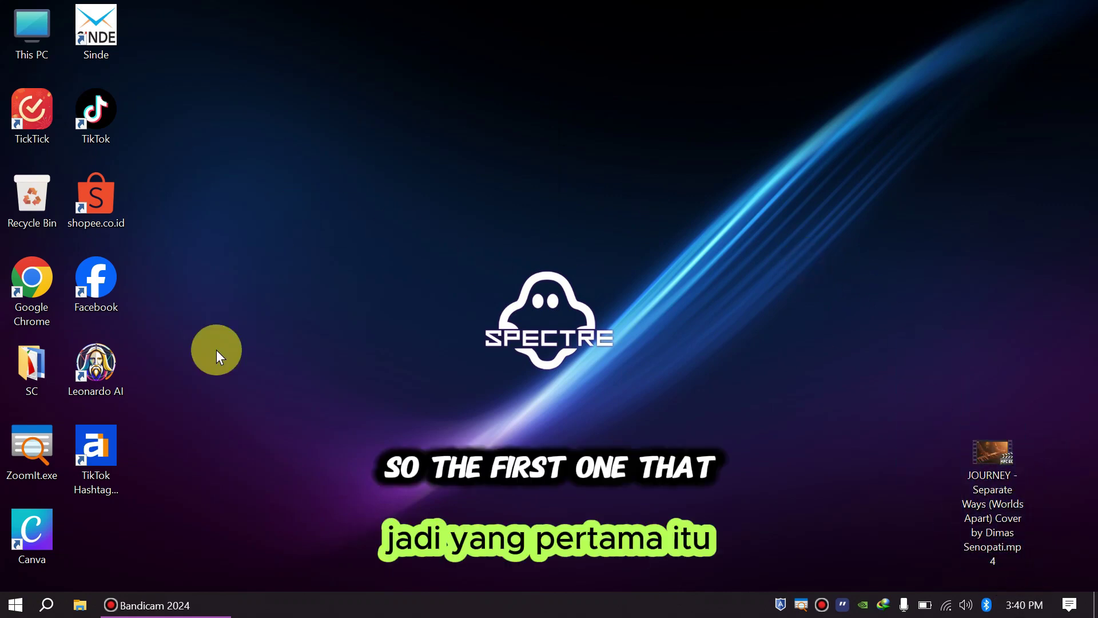
{"action": "left_click", "coordinate": [17, 606]}
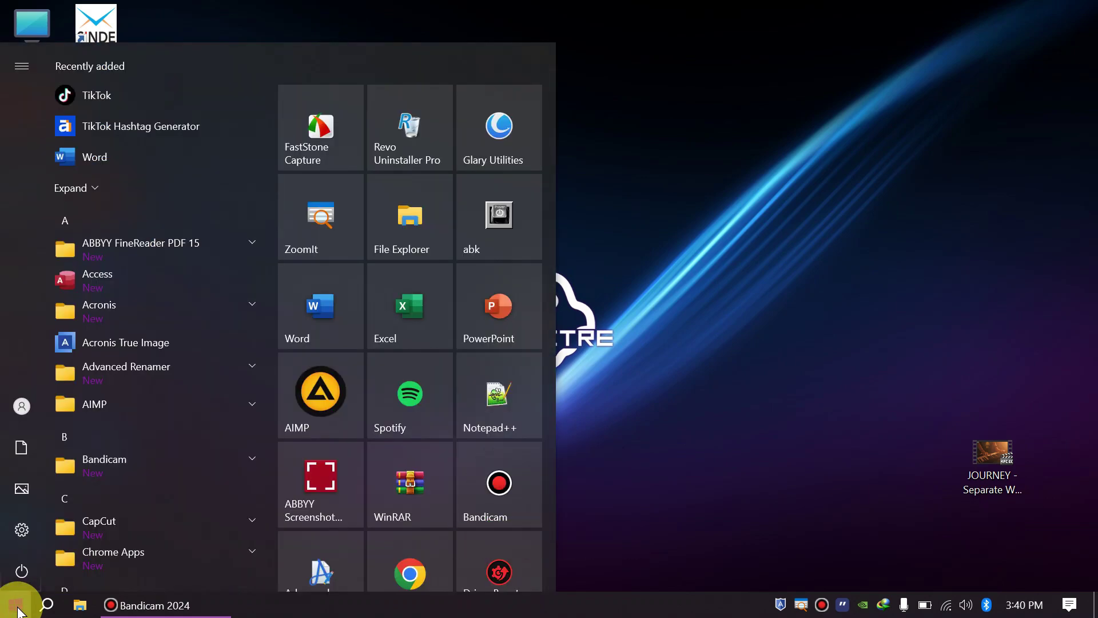
{"action": "left_click", "coordinate": [718, 256]}
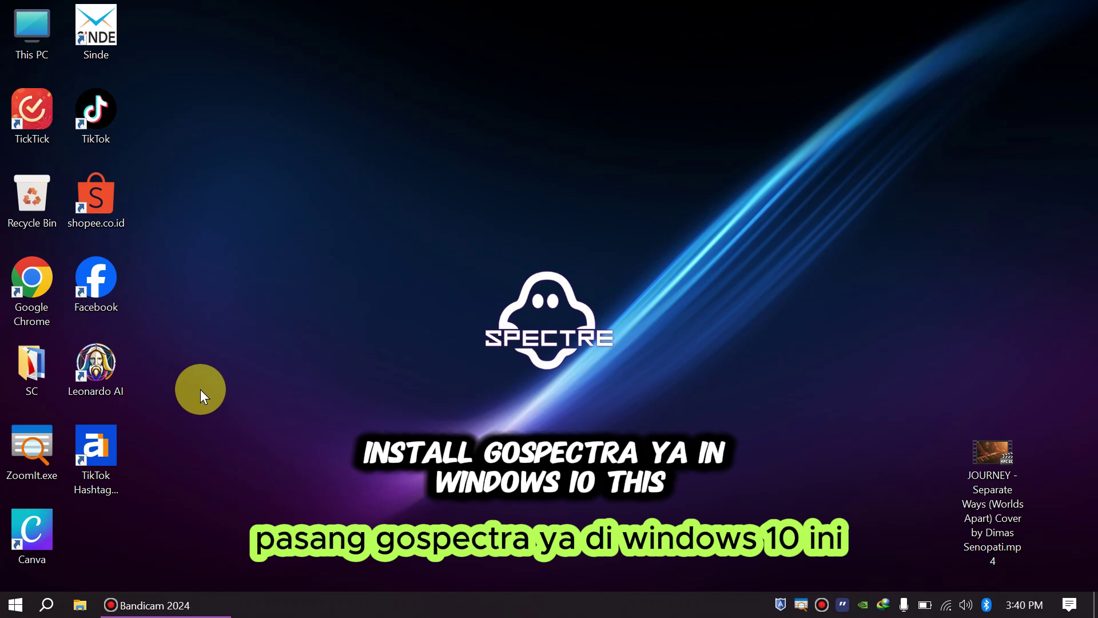
Step: Find Ghost Toolbox among the pinned Start menu apps and launch it
{"action": "left_click", "coordinate": [29, 605]}
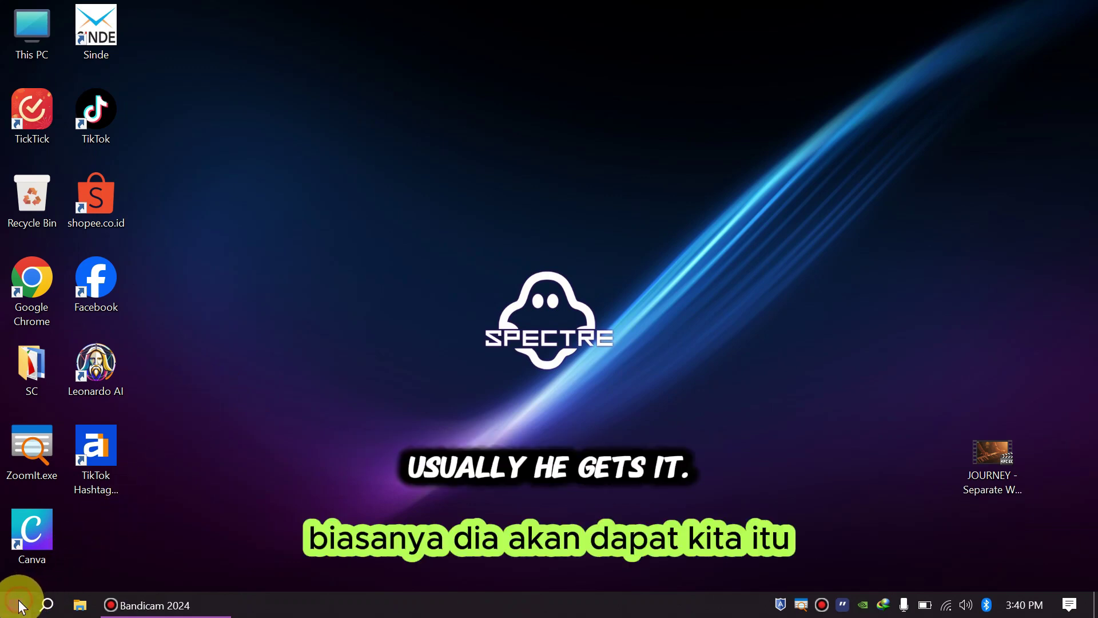
{"action": "scroll", "coordinate": [496, 325], "scroll_direction": "down", "scroll_amount": 5}
{"action": "scroll", "coordinate": [498, 325], "scroll_direction": "up", "scroll_amount": 1}
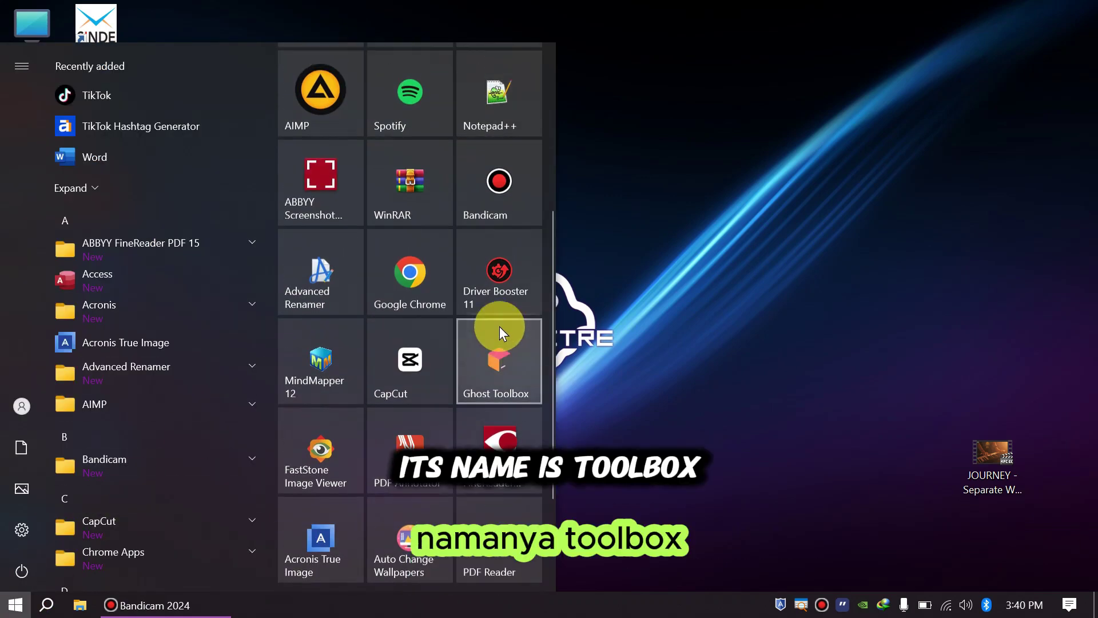
{"action": "scroll", "coordinate": [501, 326], "scroll_direction": "down", "scroll_amount": 2}
{"action": "scroll", "coordinate": [508, 323], "scroll_direction": "up", "scroll_amount": 3}
{"action": "scroll", "coordinate": [509, 323], "scroll_direction": "up", "scroll_amount": 2}
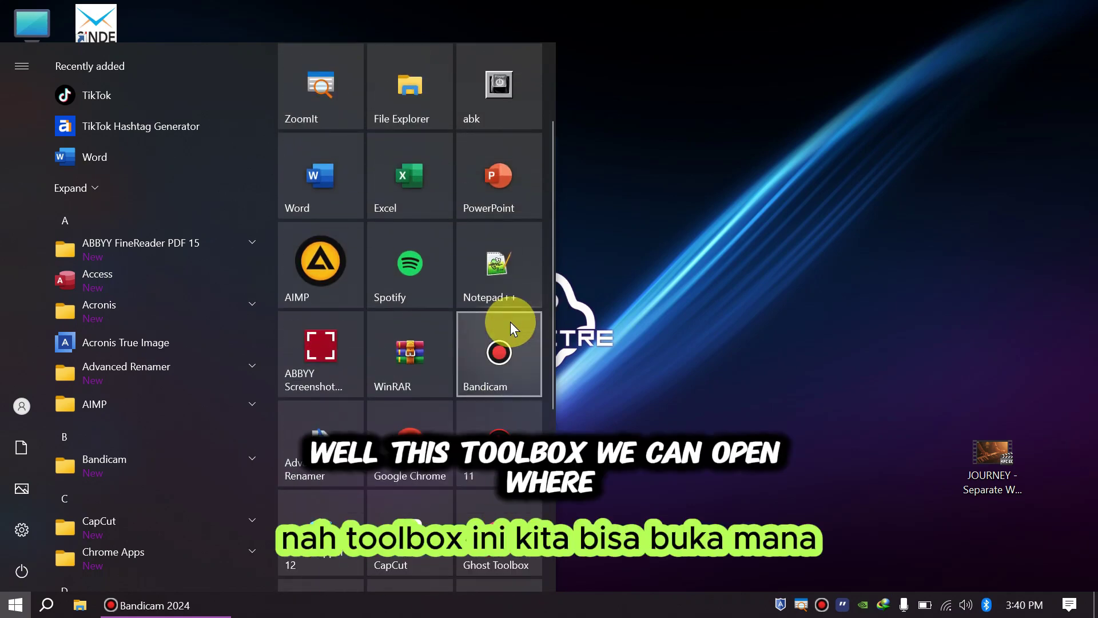
{"action": "scroll", "coordinate": [527, 301], "scroll_direction": "up", "scroll_amount": 2}
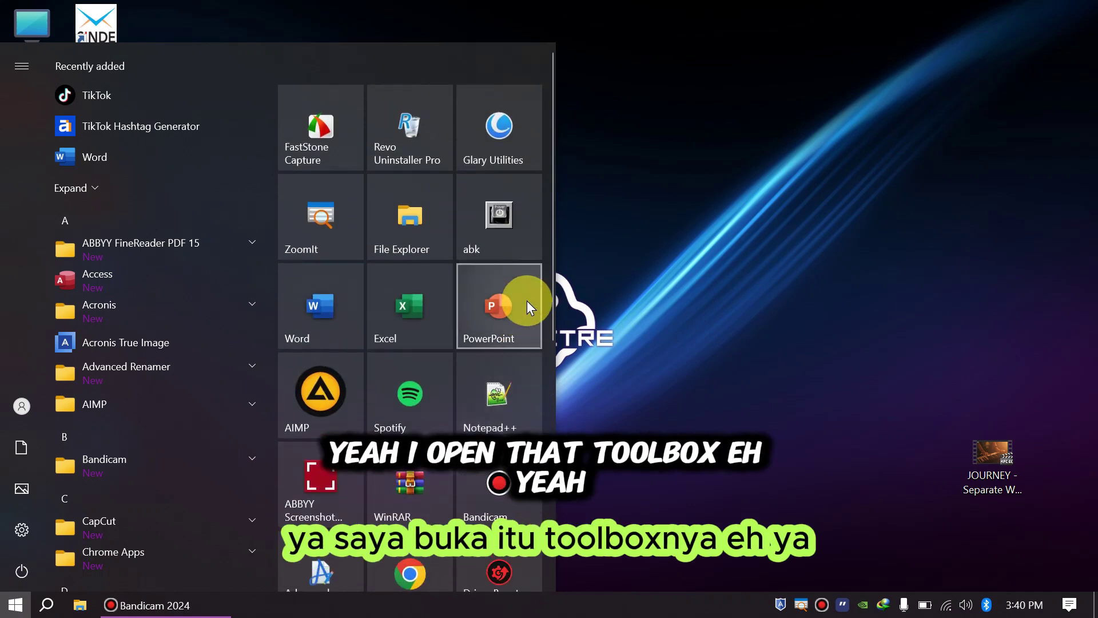
{"action": "scroll", "coordinate": [527, 301], "scroll_direction": "down", "scroll_amount": 3}
{"action": "scroll", "coordinate": [527, 301], "scroll_direction": "down", "scroll_amount": 2}
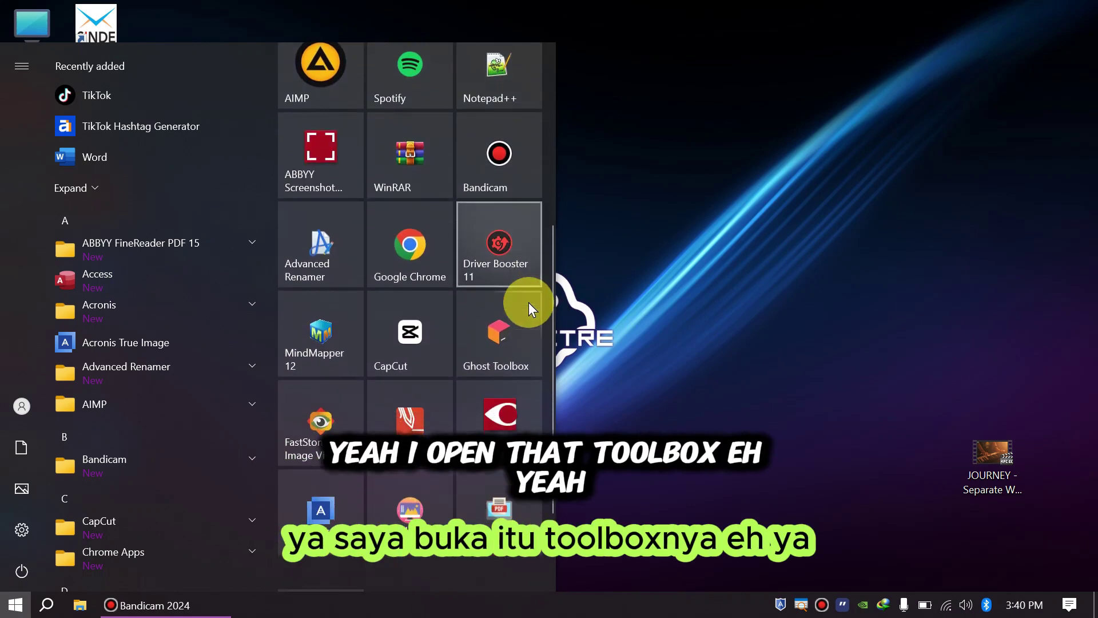
{"action": "left_click", "coordinate": [492, 335]}
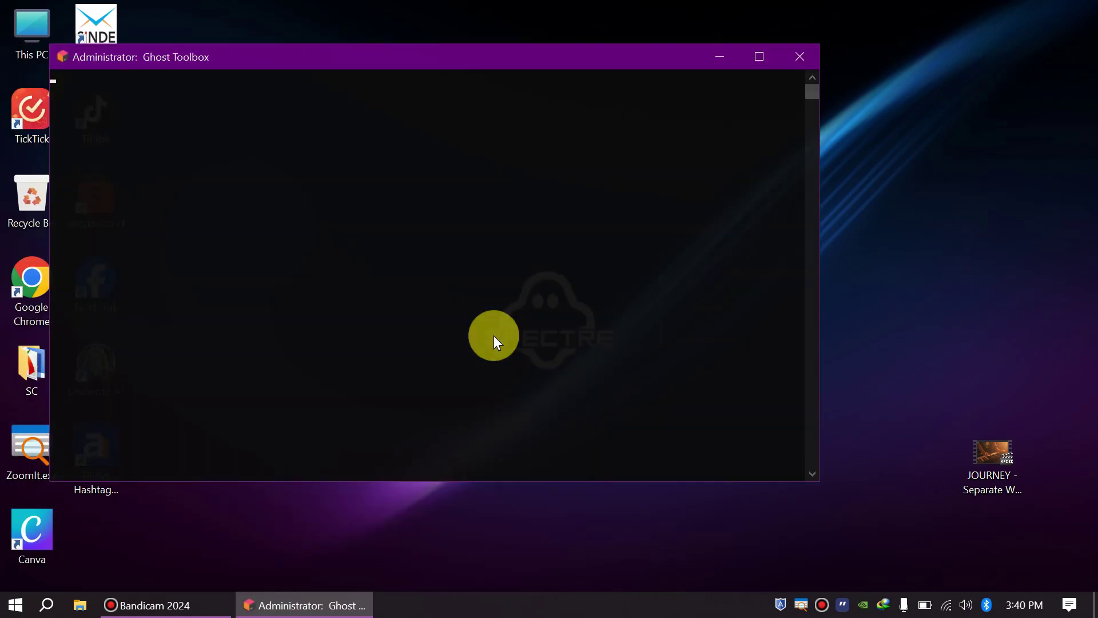
Step: Maximize the Ghost Toolbox window and decline the standalone download of update 19045.3930
{"action": "left_click_drag", "start_coordinate": [544, 67], "coordinate": [644, 67]}
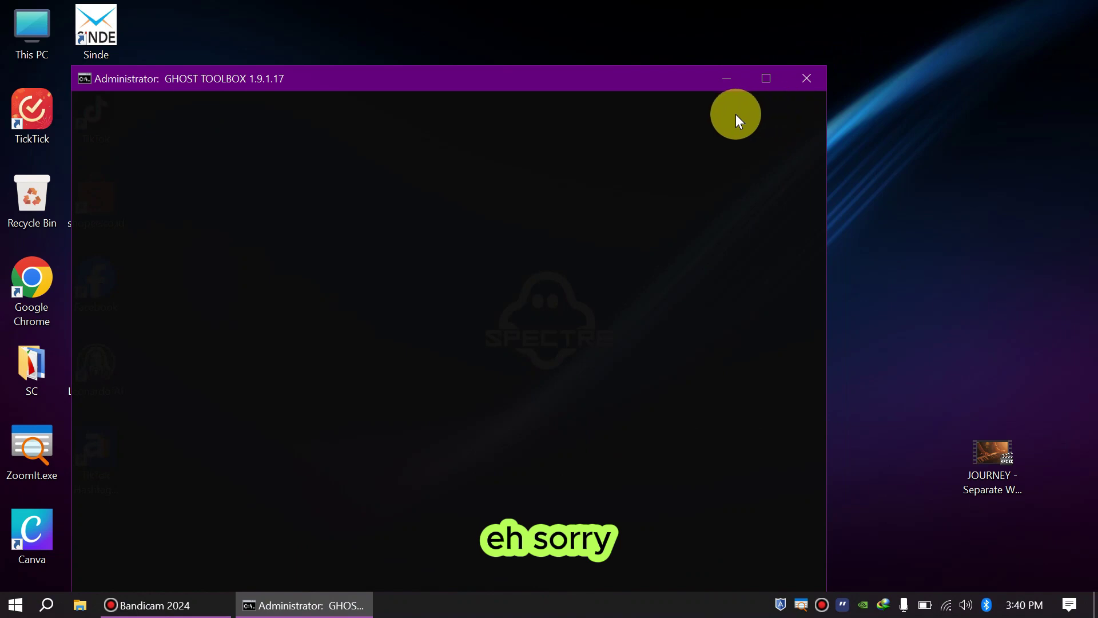
{"action": "left_click", "coordinate": [775, 76]}
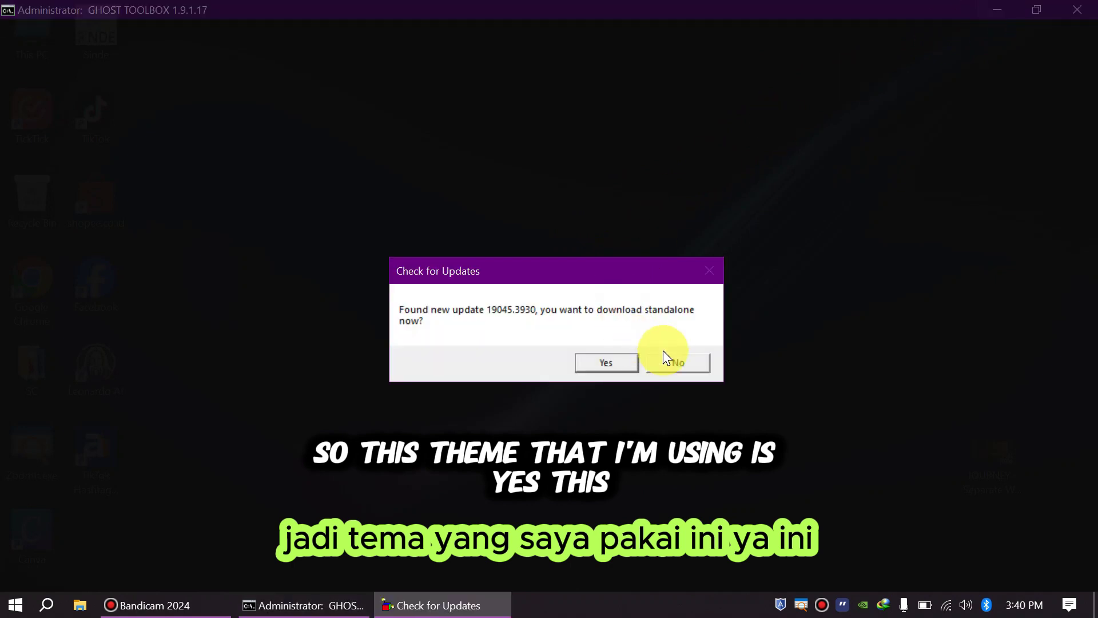
{"action": "left_click", "coordinate": [679, 364]}
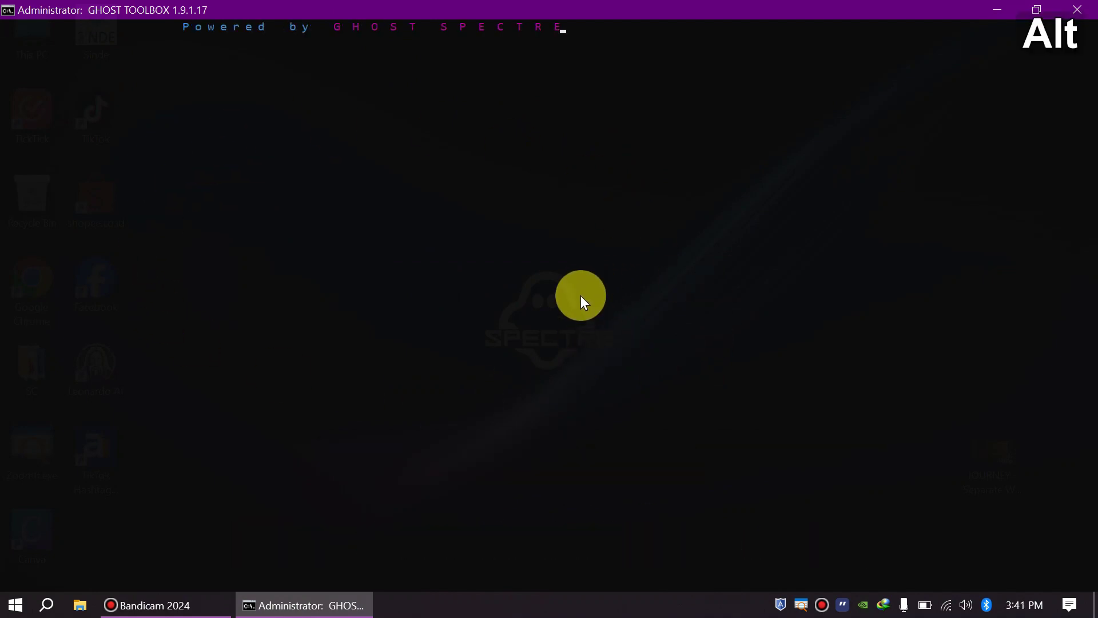
{"action": "key", "text": "alt+4"}
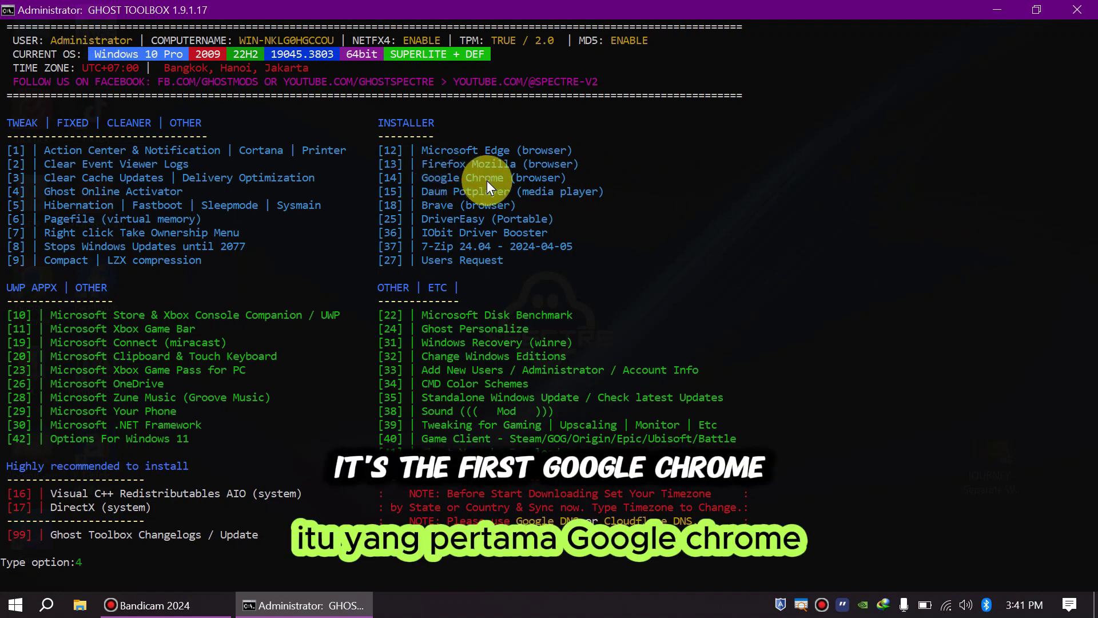
{"action": "left_click", "coordinate": [998, 9]}
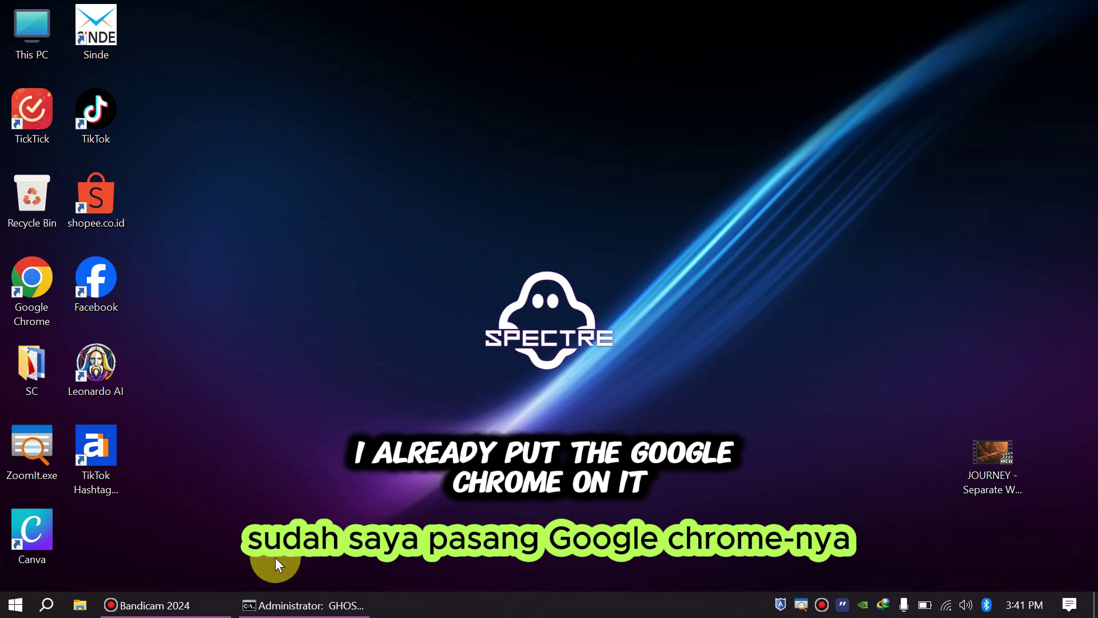
{"action": "left_click", "coordinate": [203, 606]}
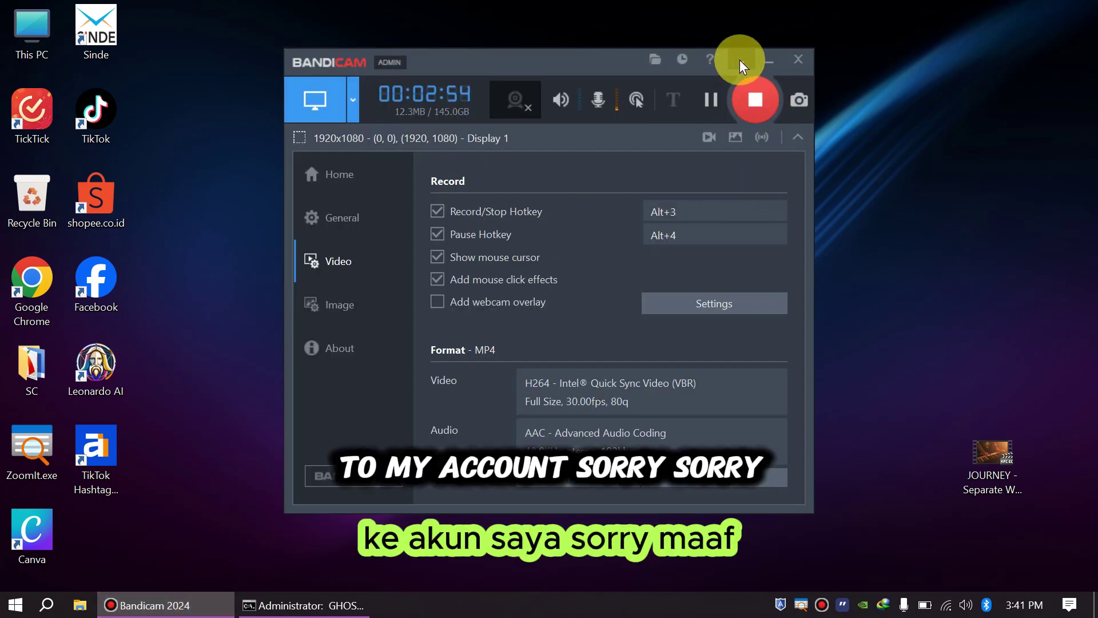
{"action": "left_click", "coordinate": [768, 59]}
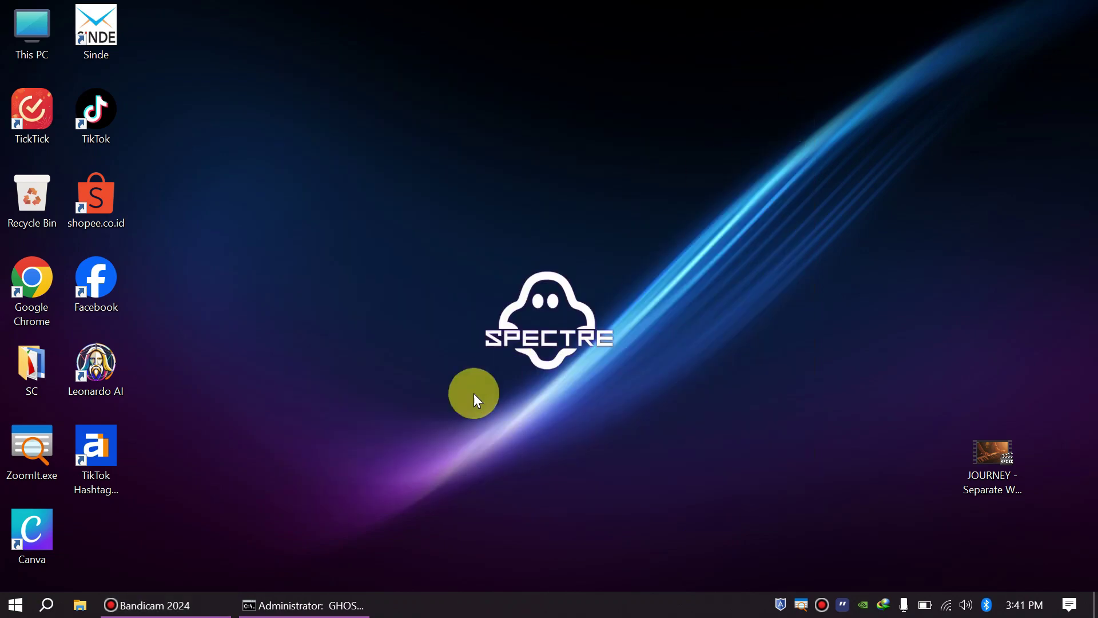
Step: Return to Ghost Toolbox, clear the option prompt and enter option 24 to open Ghost Personalize
{"action": "left_click", "coordinate": [303, 606]}
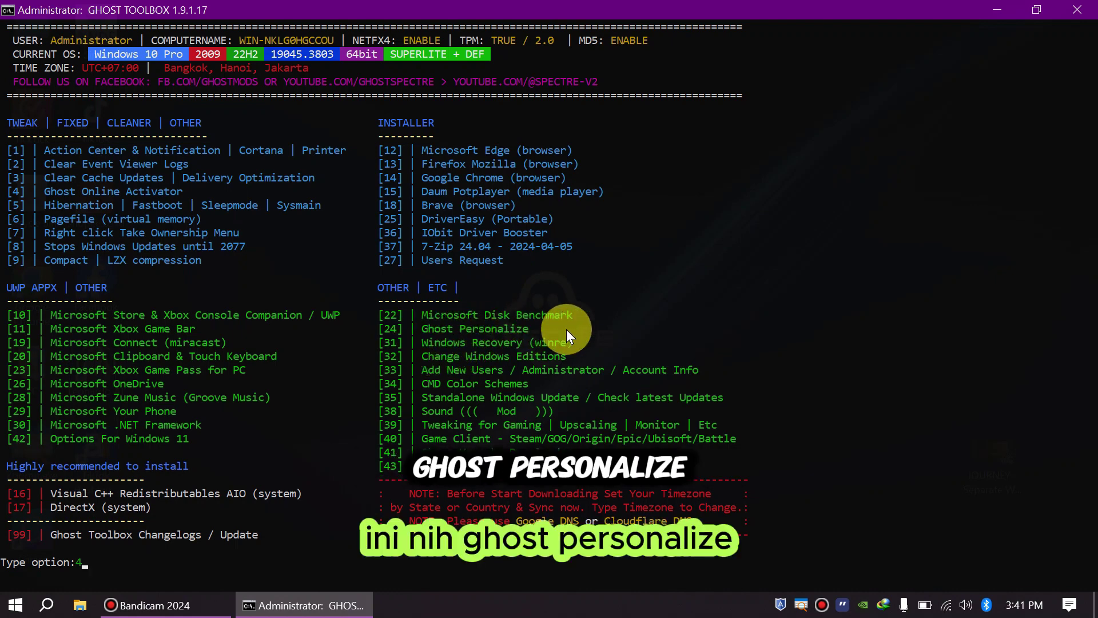
{"action": "type", "text": "4"}
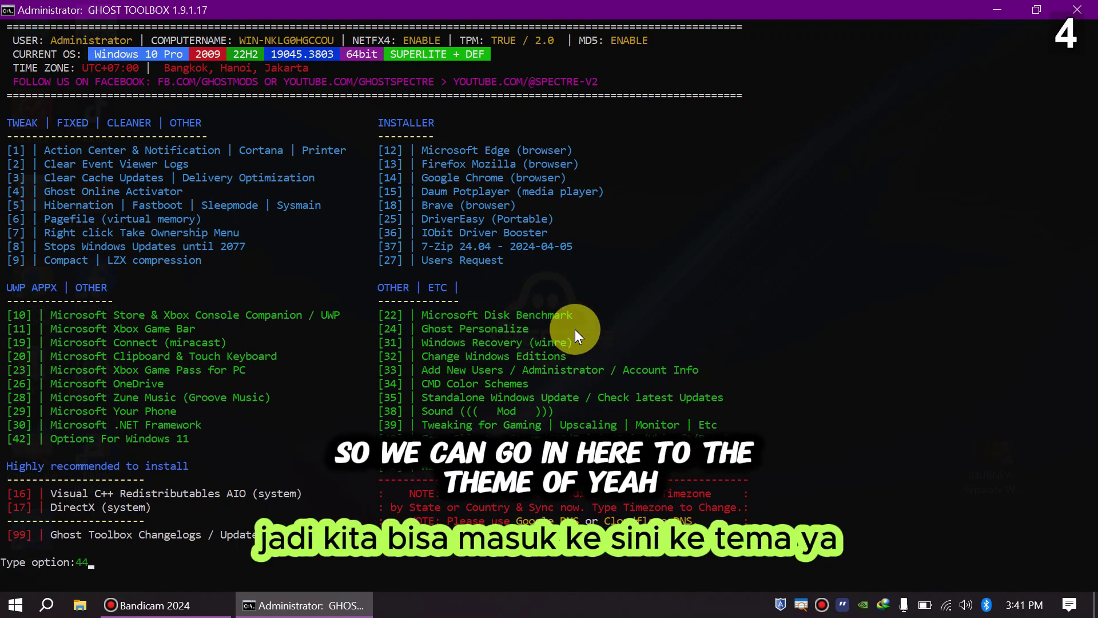
{"action": "key", "text": "BackSpace"}
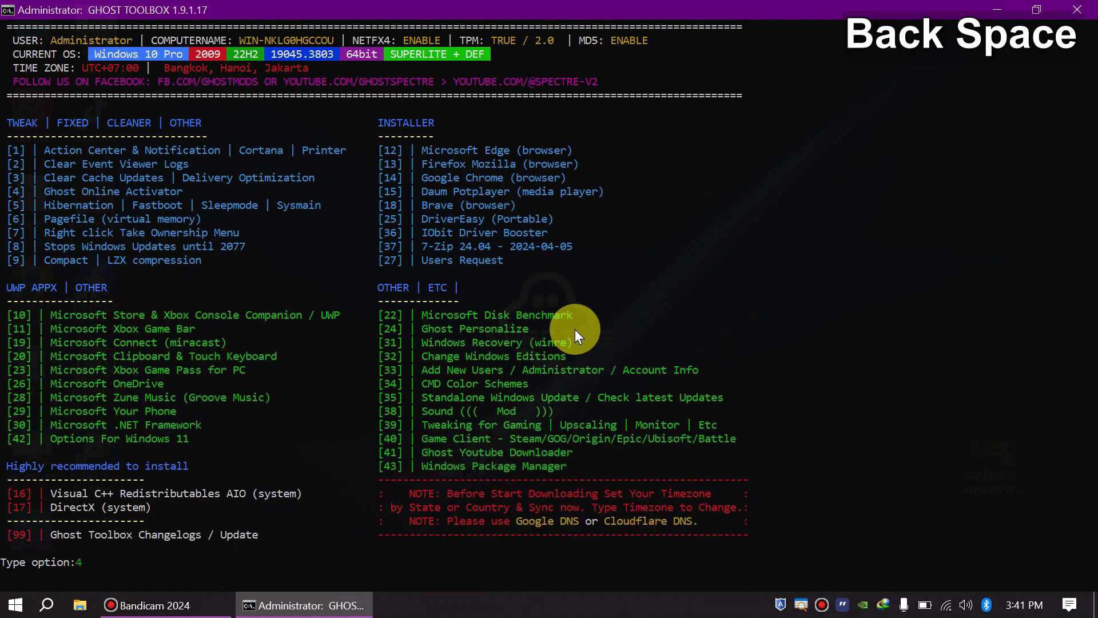
{"action": "key", "text": "BackSpace"}
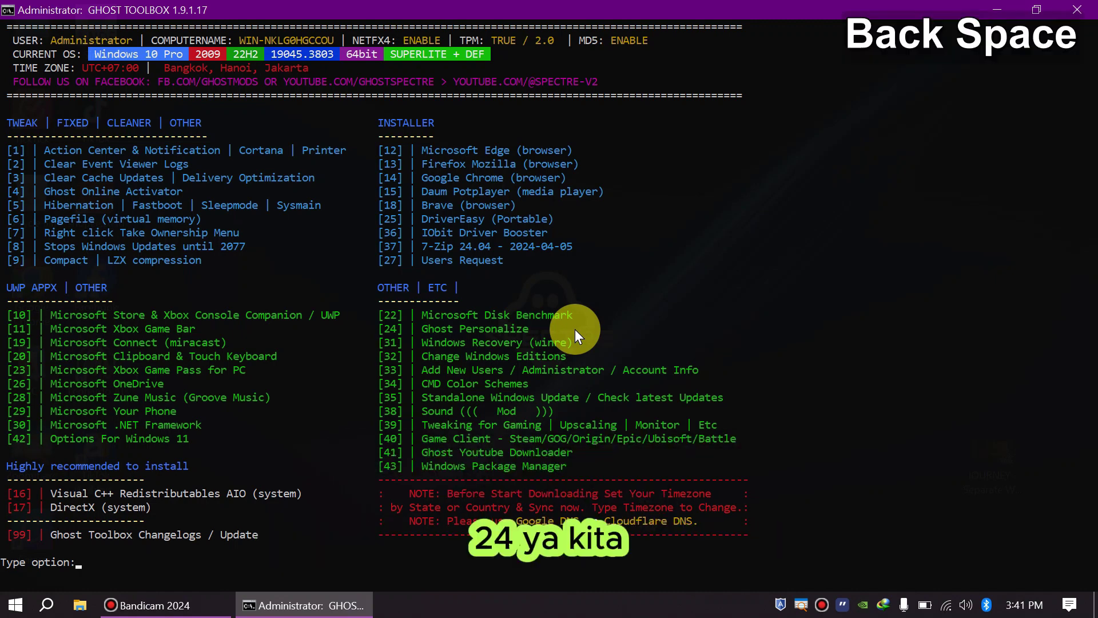
{"action": "type", "text": "24"}
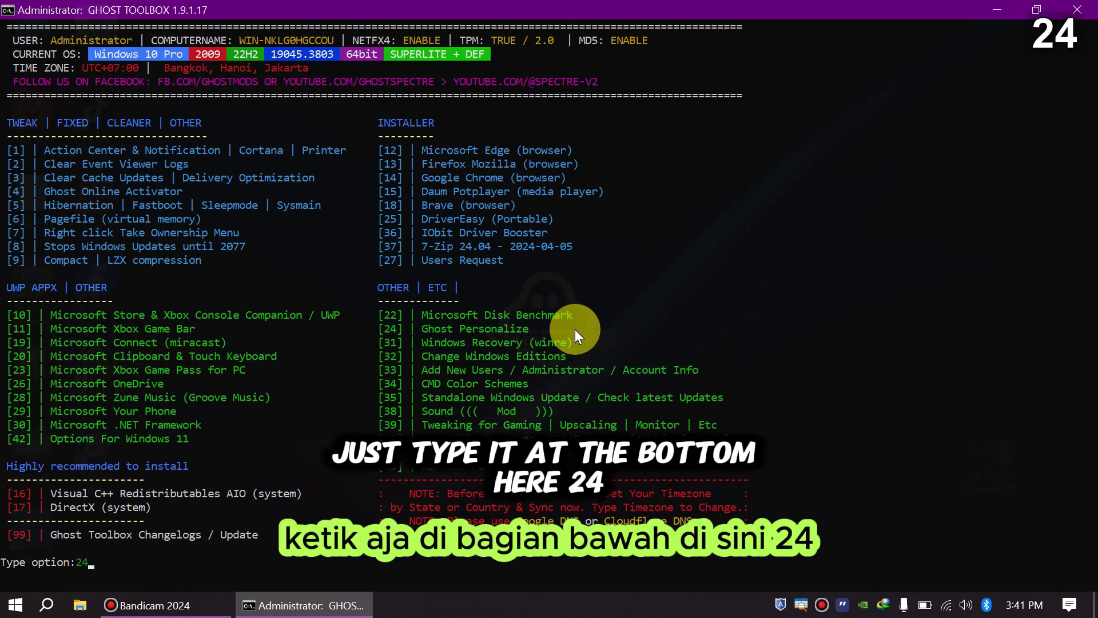
{"action": "key", "text": "Return"}
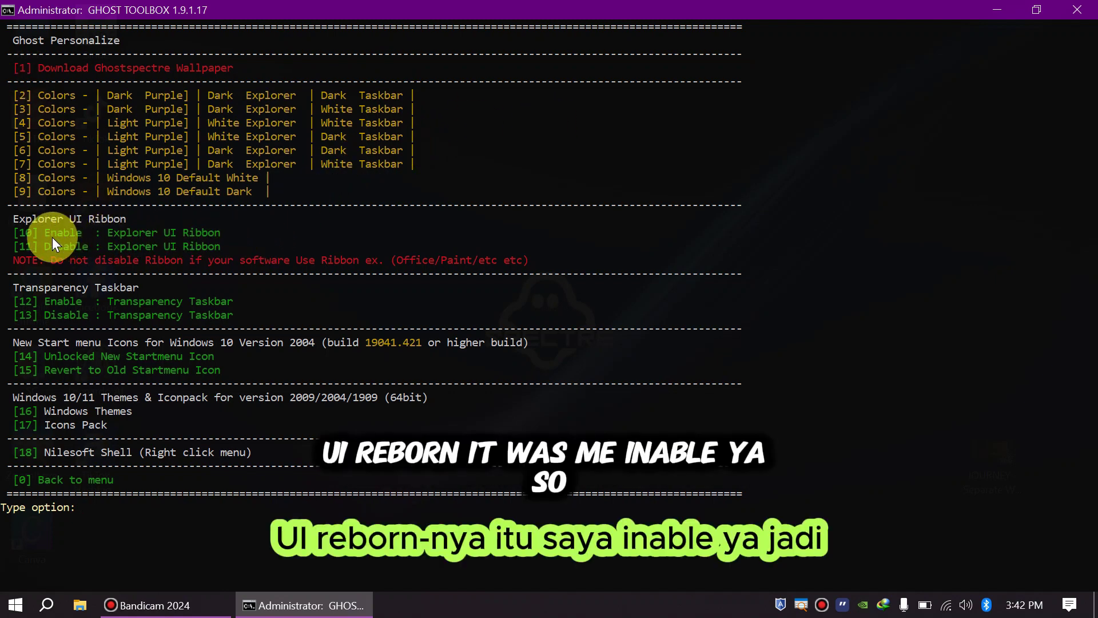
Step: Minimize Ghost Toolbox, inspect the Explorer ribbon and drive icons in This PC, and close that window
{"action": "left_click", "coordinate": [998, 3]}
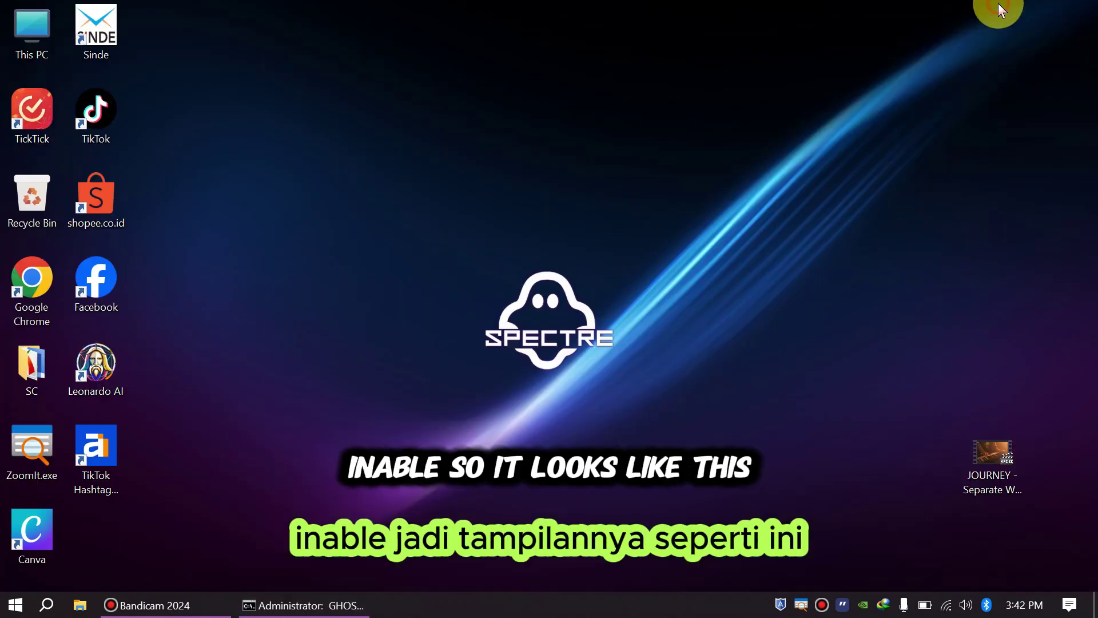
{"action": "double_click", "coordinate": [35, 11]}
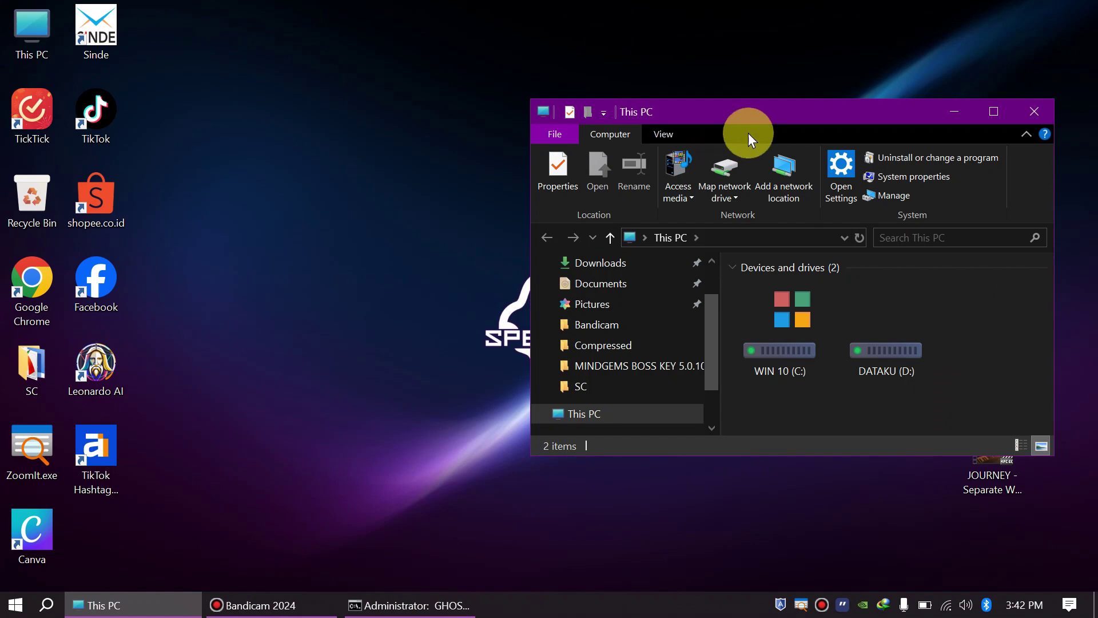
{"action": "left_click_drag", "start_coordinate": [764, 108], "coordinate": [596, 90]}
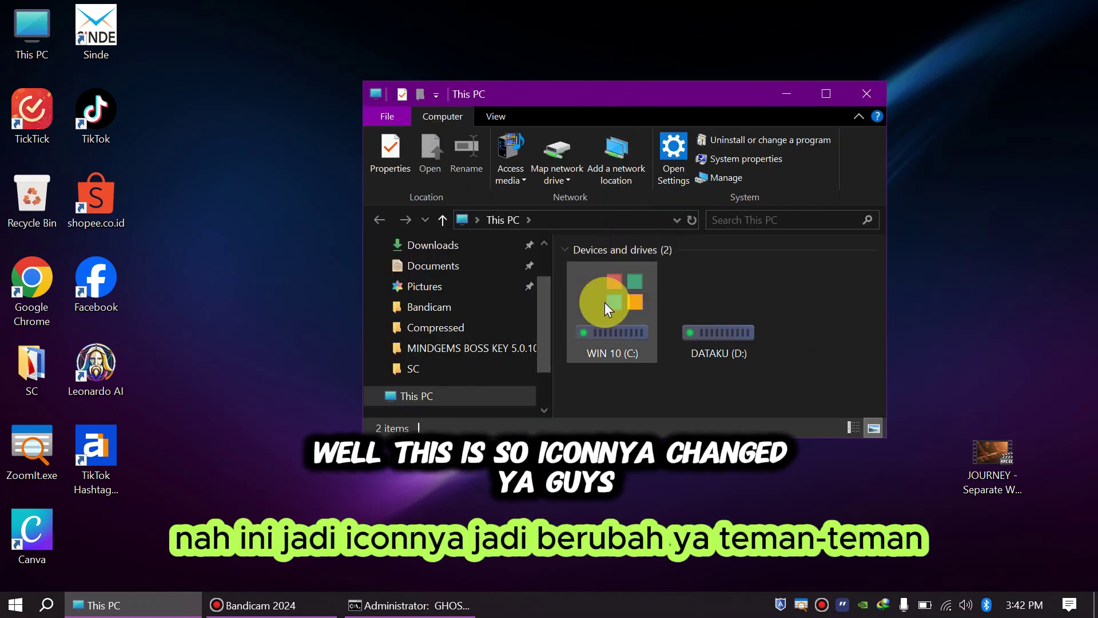
{"action": "left_click", "coordinate": [871, 88]}
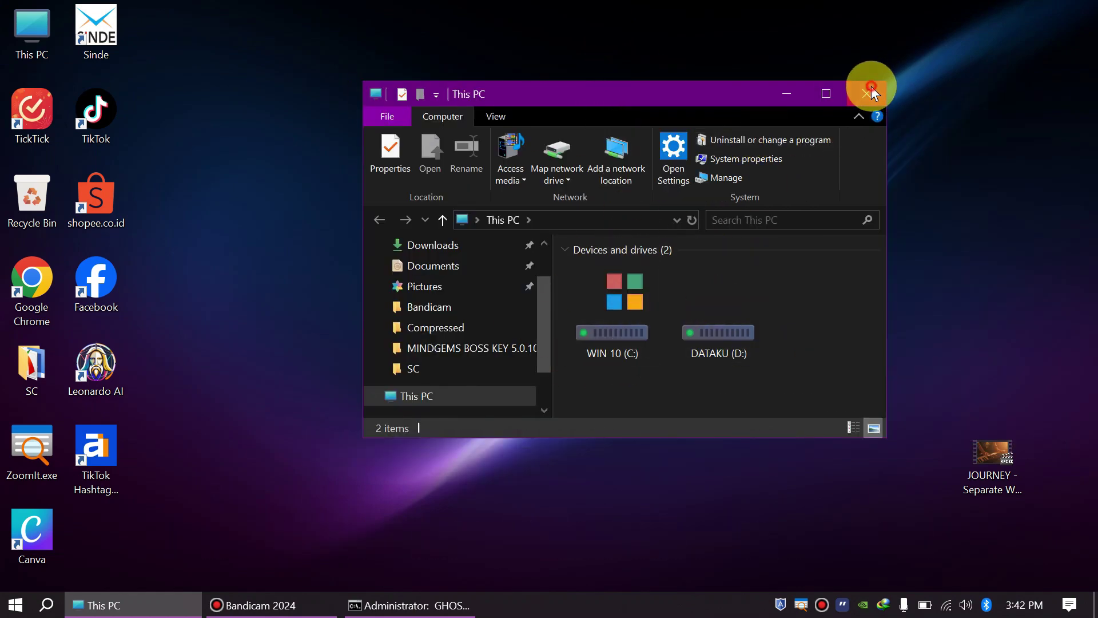
Step: Return to Ghost Toolbox and disable the transparent taskbar with option 13
{"action": "left_click", "coordinate": [291, 599]}
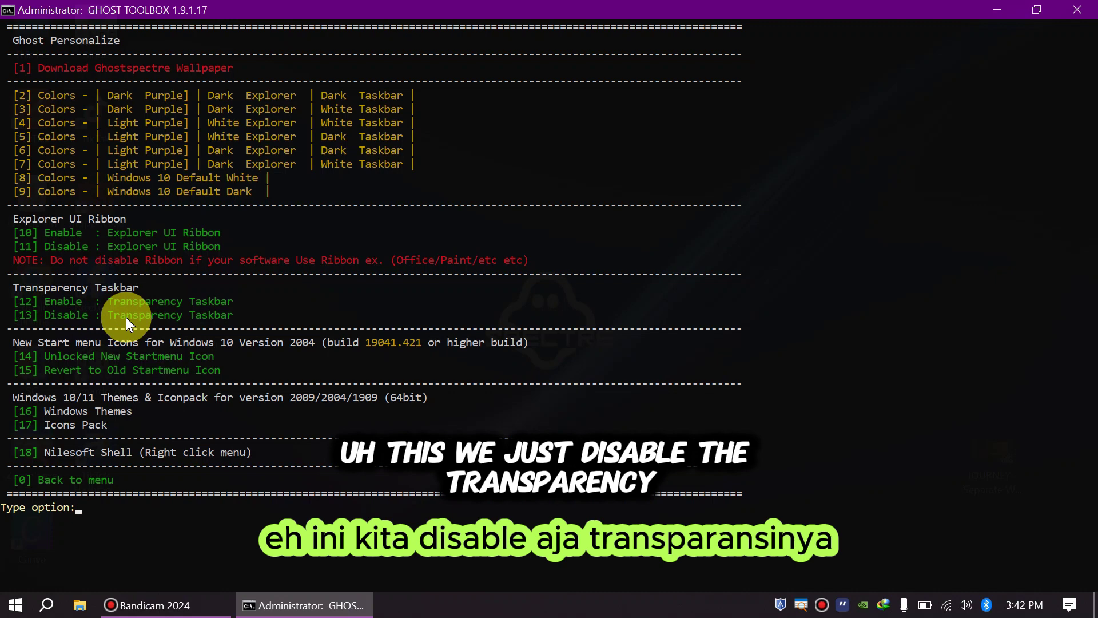
{"action": "type", "text": "13"}
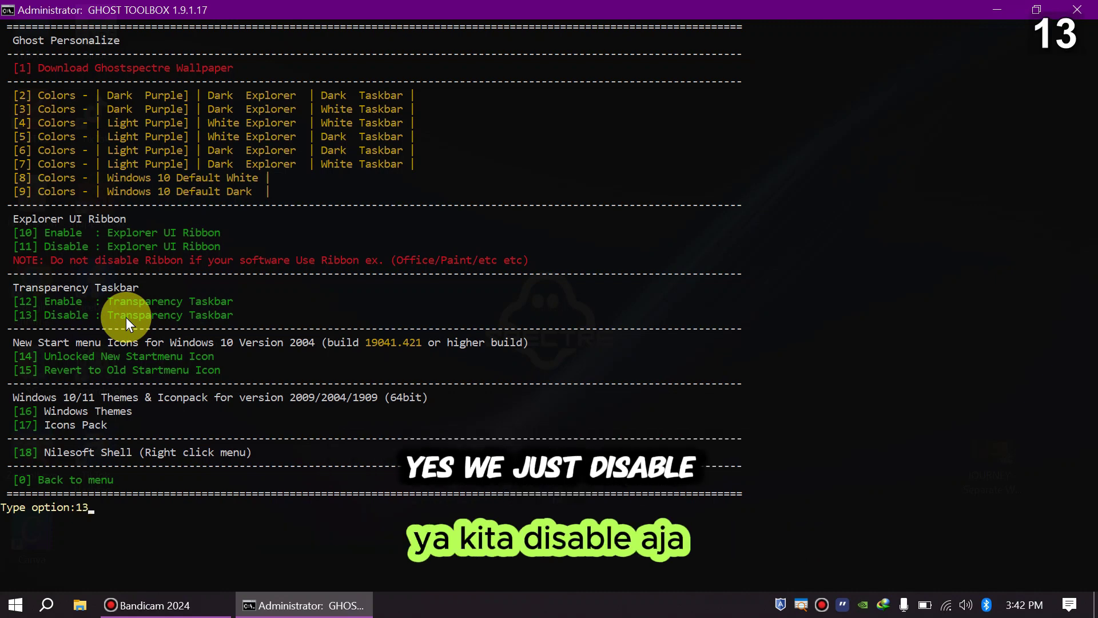
{"action": "key", "text": "Return"}
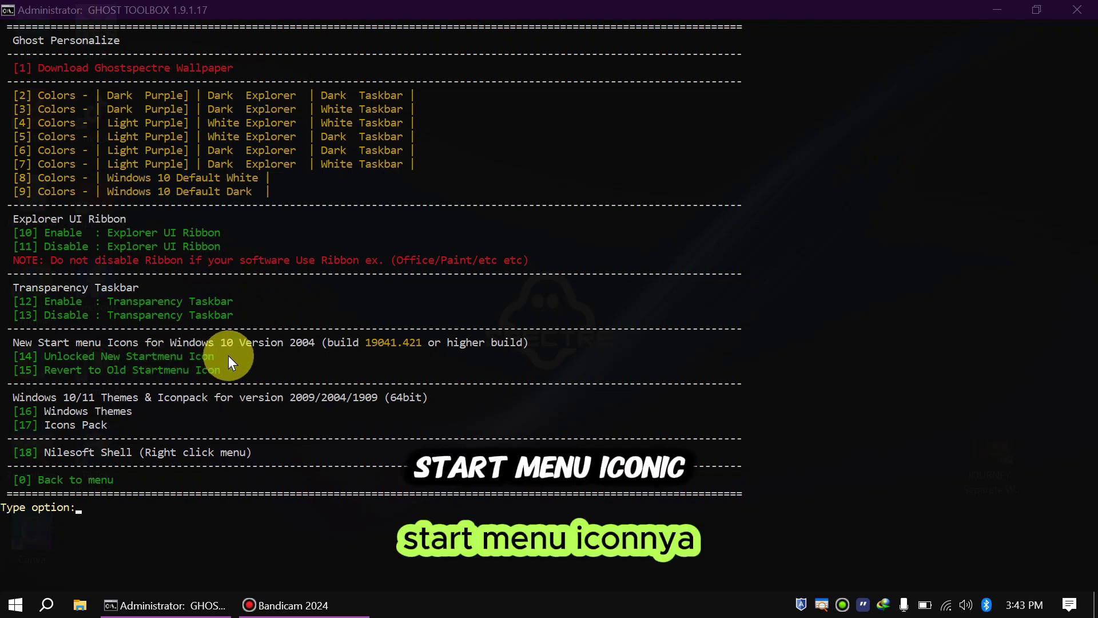
Step: Check the appearance of the Start menu icons and close the Start menu
{"action": "left_click", "coordinate": [16, 604]}
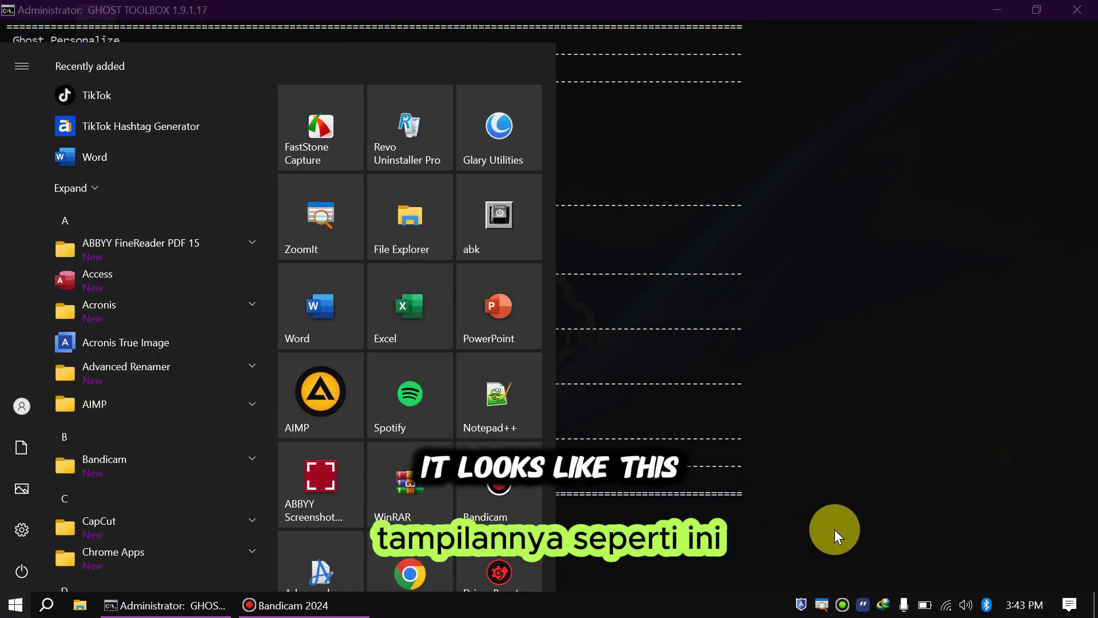
{"action": "left_click", "coordinate": [852, 515]}
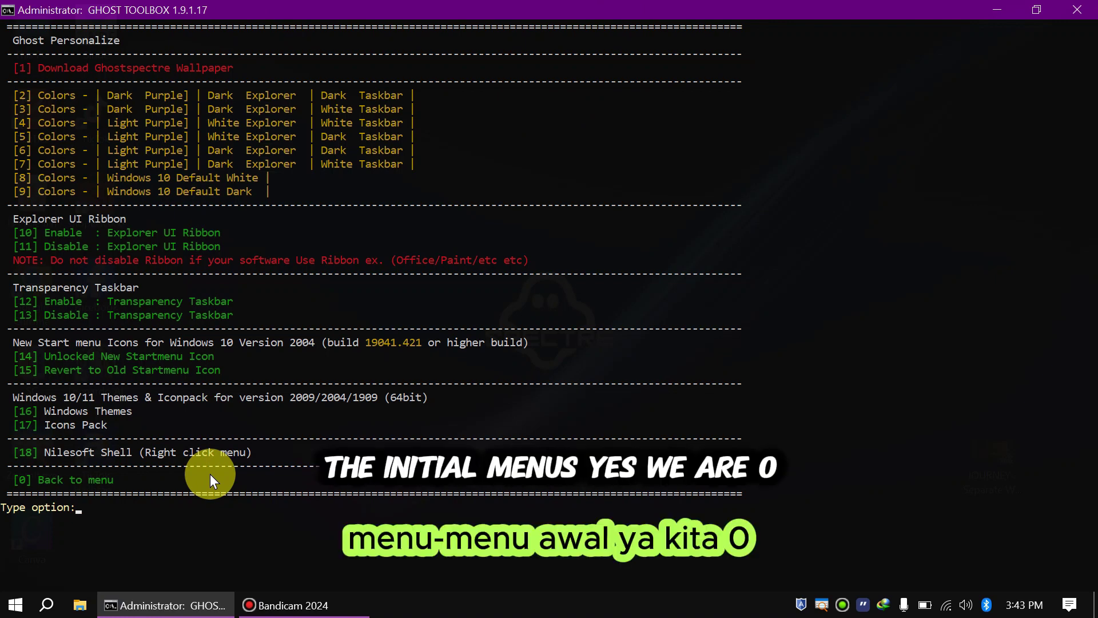
Step: Go back to the main Ghost Toolbox menu with option 0 and highlight the IObit Driver Booster entry
{"action": "type", "text": "0"}
{"action": "key", "text": "Return"}
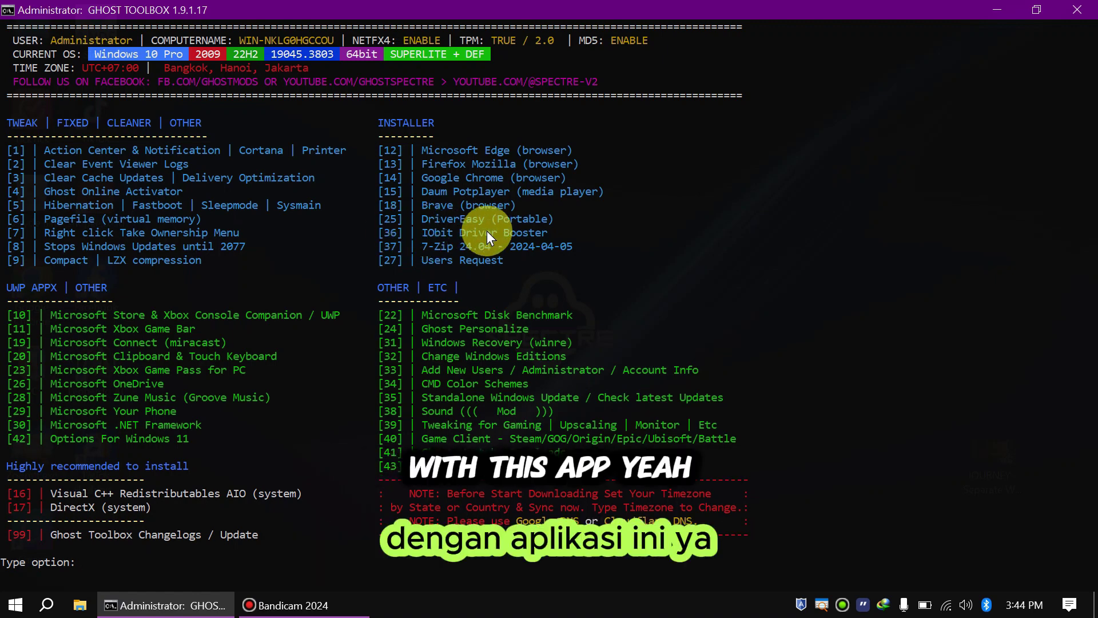
{"action": "left_click", "coordinate": [447, 230]}
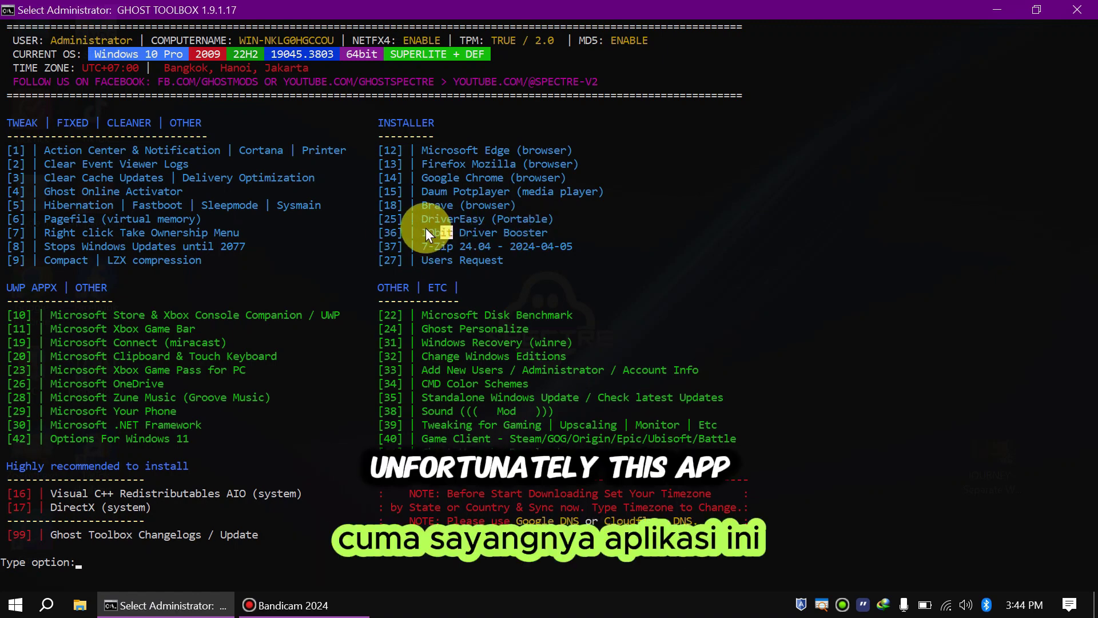
{"action": "left_click_drag", "start_coordinate": [424, 229], "coordinate": [555, 228]}
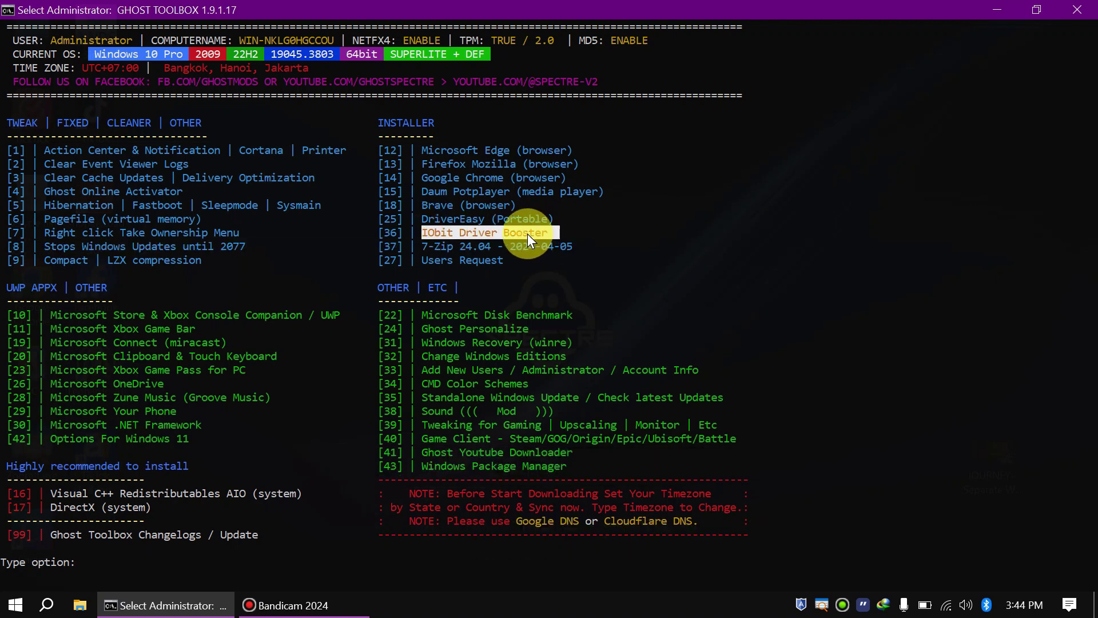
Step: Highlight the IObit Driver Booster entry again and close Ghost Toolbox to return to the desktop
{"action": "left_click", "coordinate": [518, 245]}
{"action": "left_click_drag", "start_coordinate": [546, 234], "coordinate": [414, 231]}
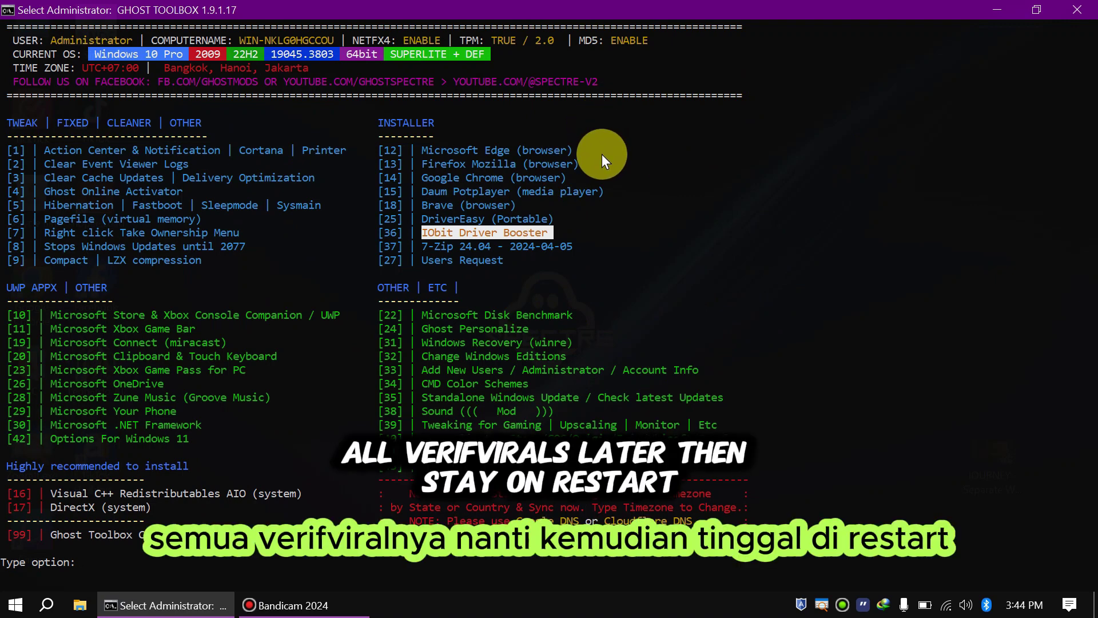
{"action": "left_click", "coordinate": [998, 7]}
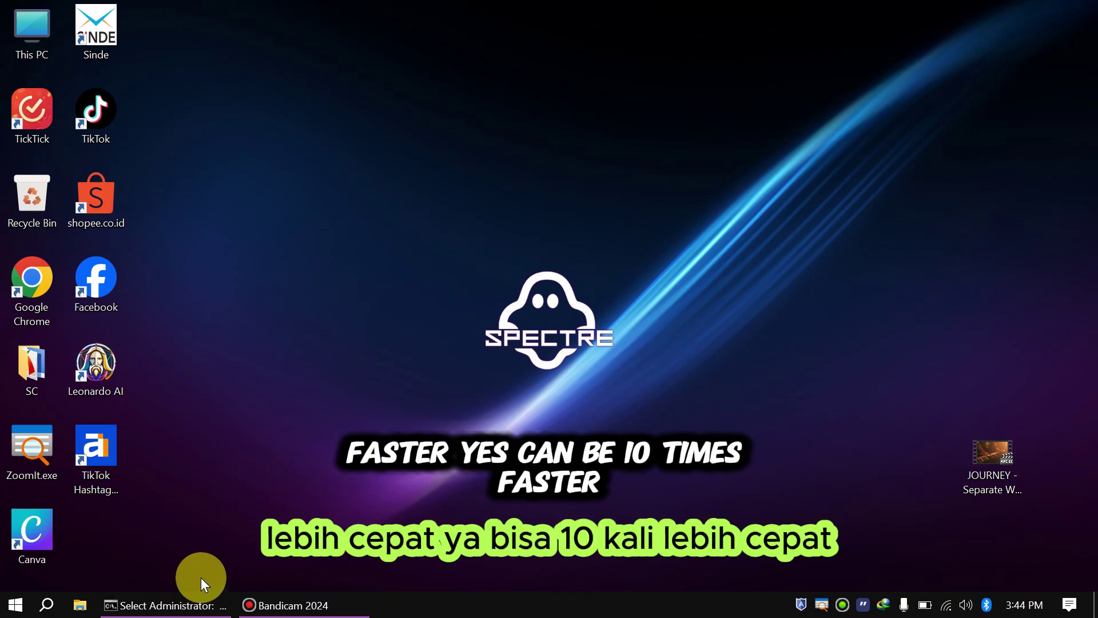
{"action": "left_click", "coordinate": [196, 597]}
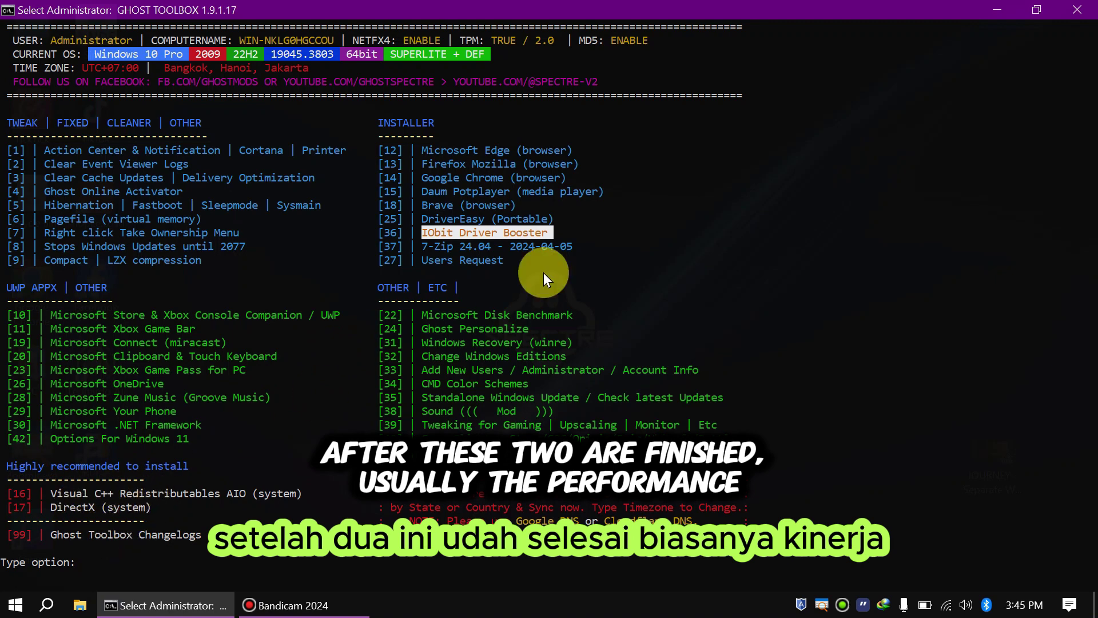
{"action": "left_click", "coordinate": [1082, 14]}
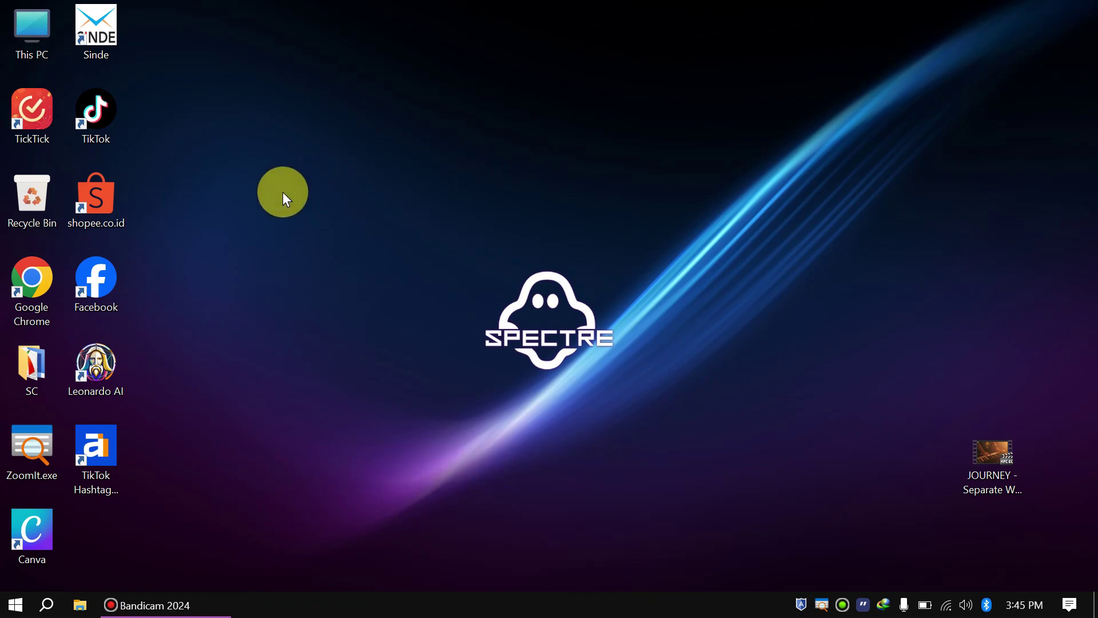
{"action": "right_click", "coordinate": [285, 194]}
{"action": "left_click", "coordinate": [325, 244]}
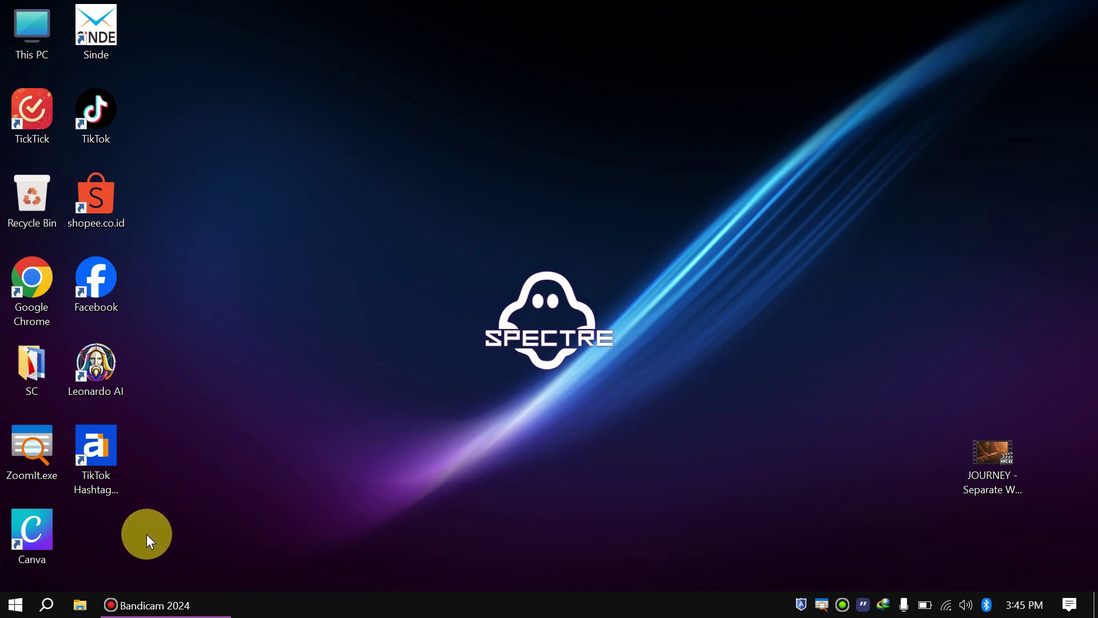
Step: Browse the pinned Start tiles, launch Notepad++ to view its window, and close it
{"action": "left_click", "coordinate": [17, 608]}
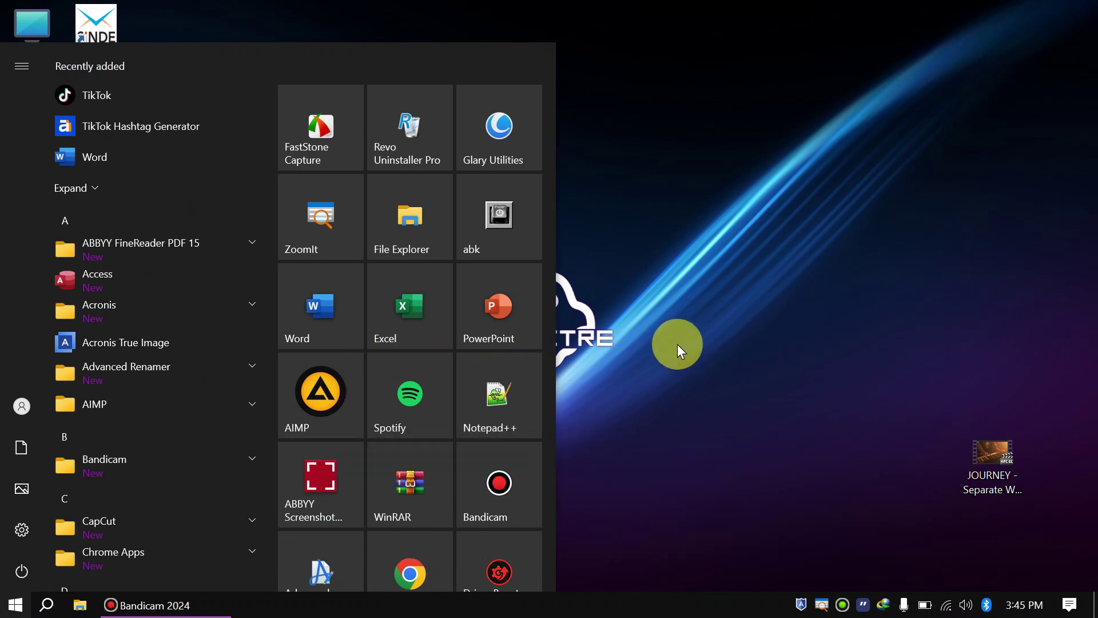
{"action": "scroll", "coordinate": [485, 383], "scroll_direction": "down", "scroll_amount": 3}
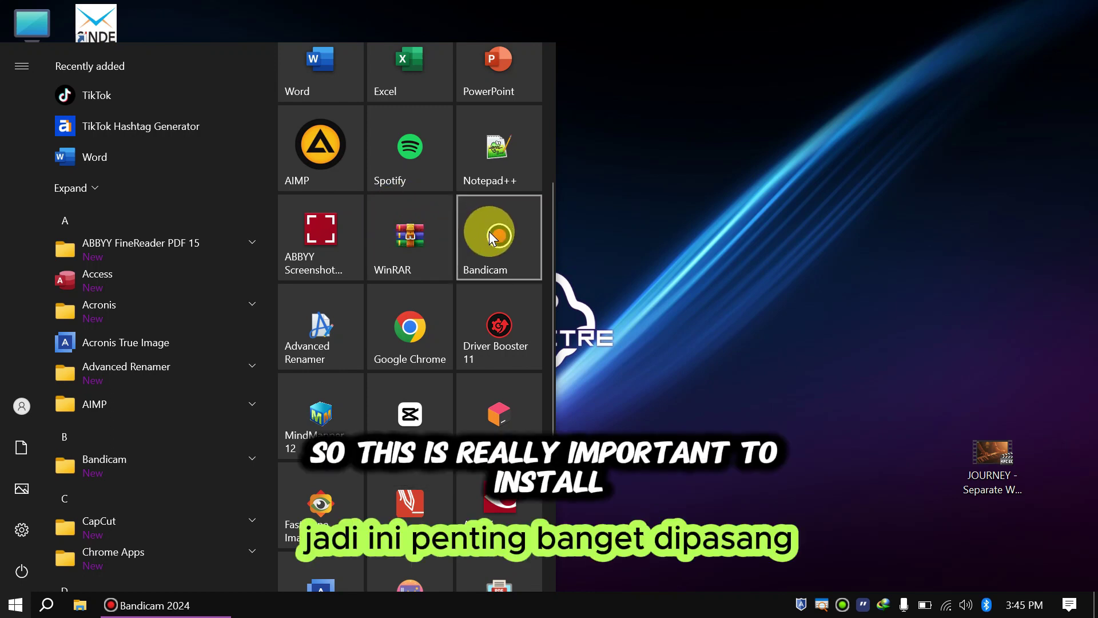
{"action": "scroll", "coordinate": [491, 231], "scroll_direction": "up", "scroll_amount": 3}
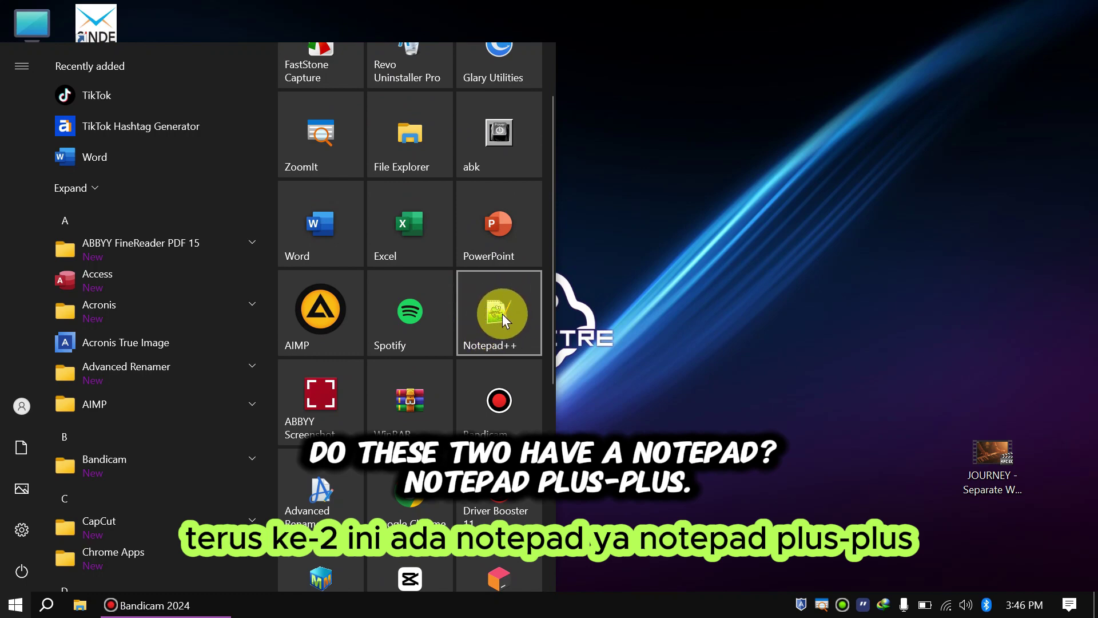
{"action": "left_click", "coordinate": [502, 314]}
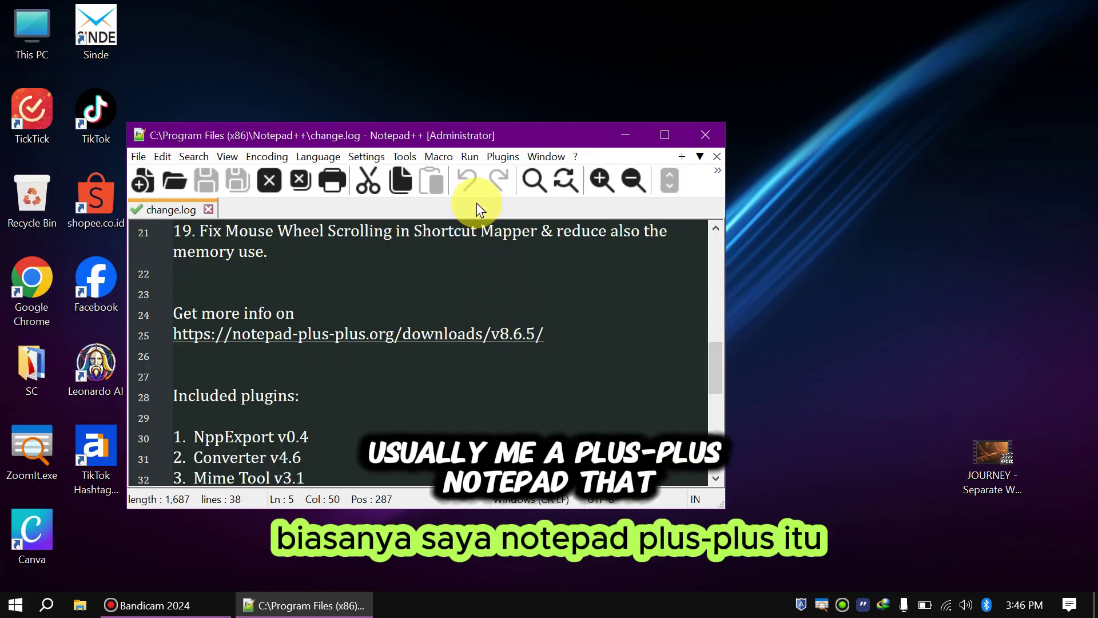
{"action": "left_click_drag", "start_coordinate": [509, 134], "coordinate": [557, 148]}
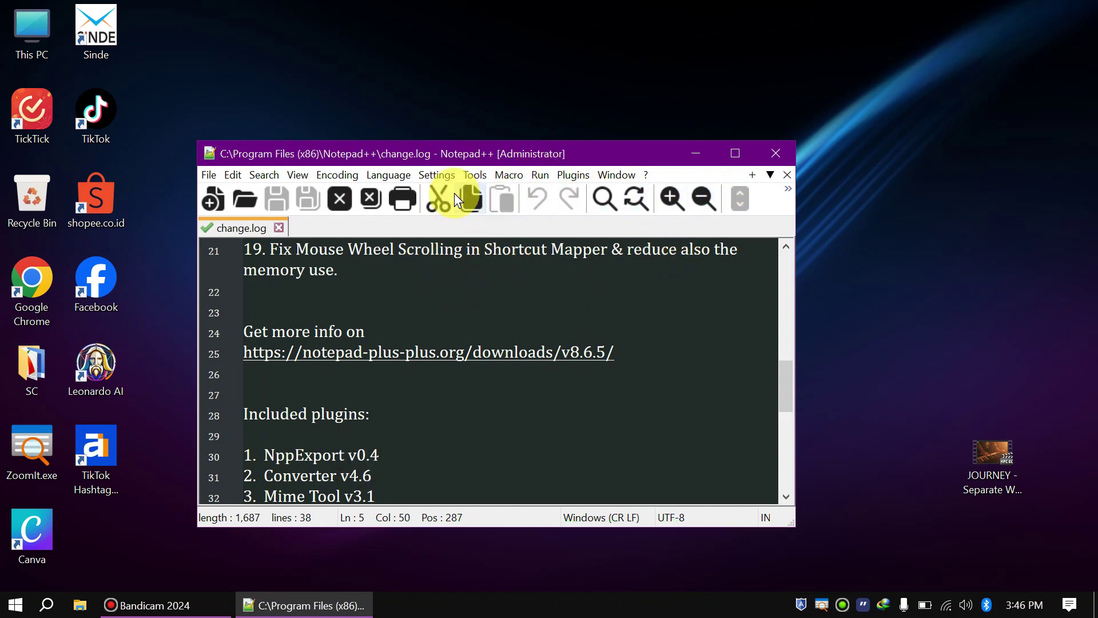
{"action": "left_click", "coordinate": [773, 154]}
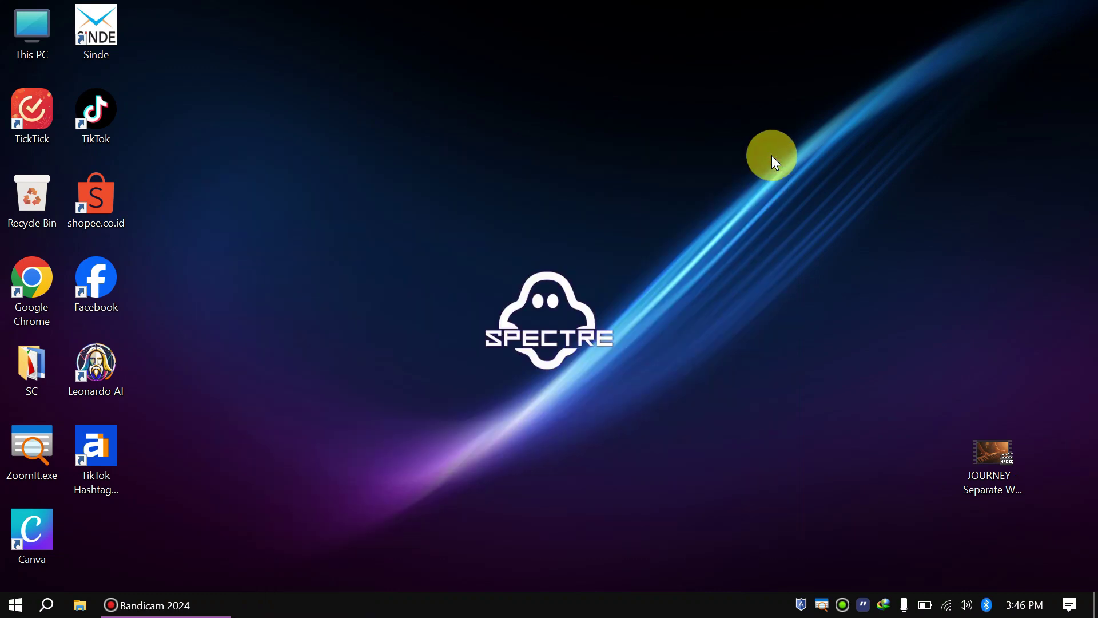
Step: Open the Ditto clipboard history, look through its copied entries, and close it
{"action": "left_click", "coordinate": [863, 606]}
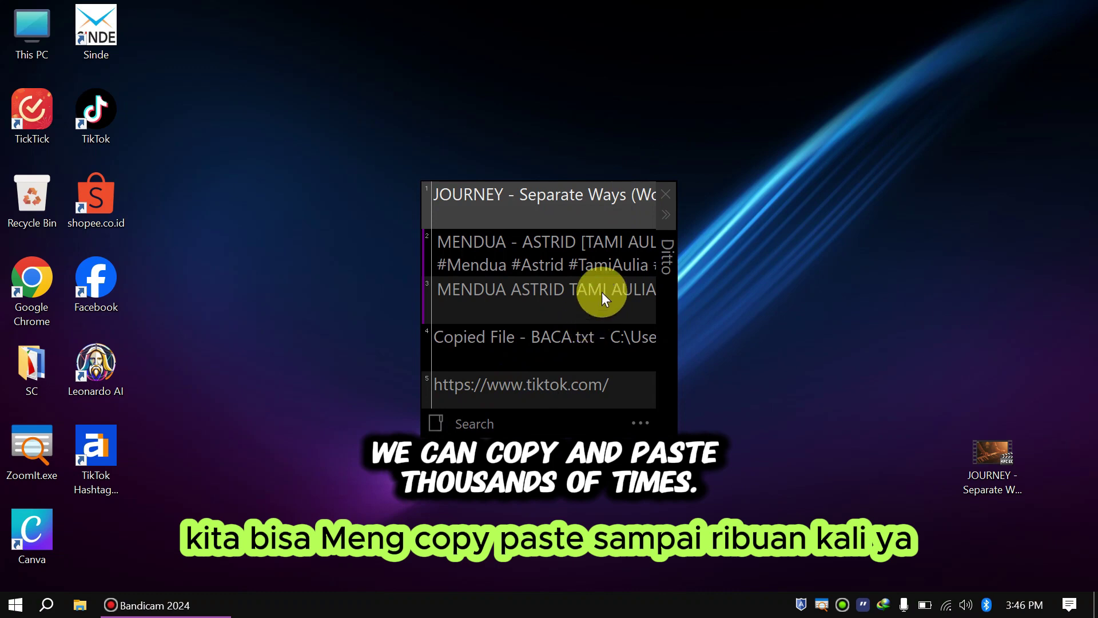
{"action": "scroll", "coordinate": [603, 289], "scroll_direction": "down", "scroll_amount": 20}
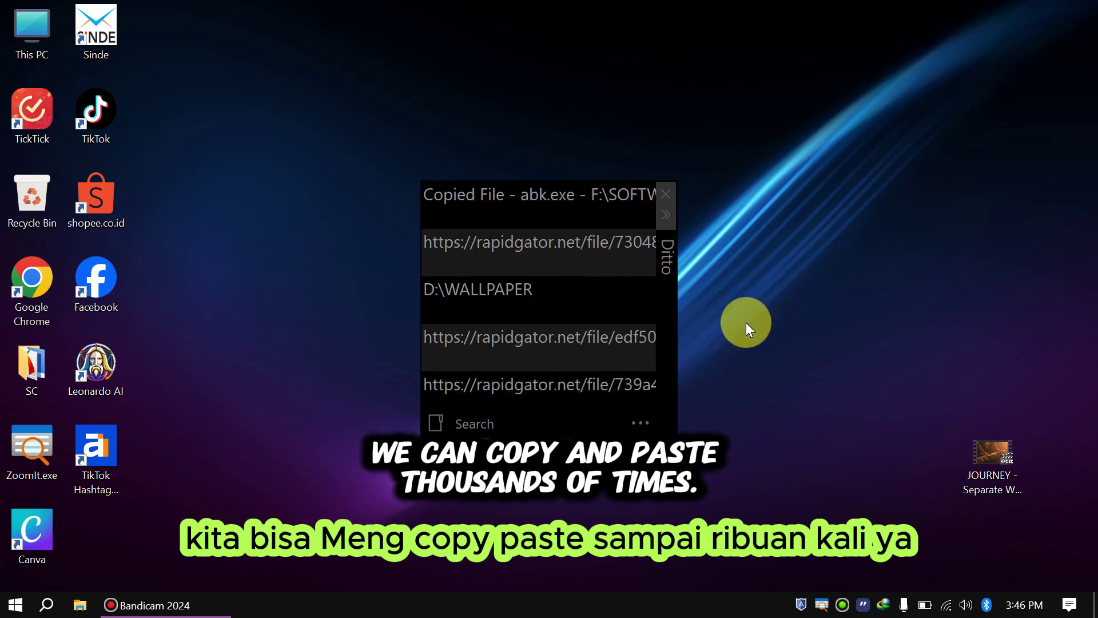
{"action": "left_click", "coordinate": [746, 321]}
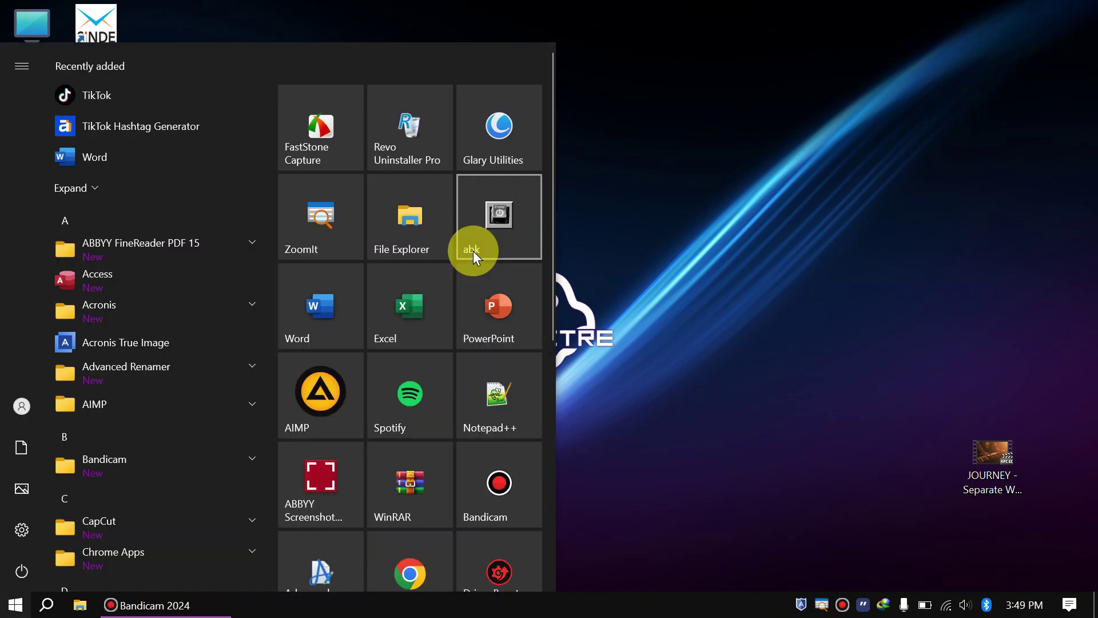
Step: Close the Start menu and show the Pin/Unpin options for the Facebook desktop shortcut
{"action": "left_click", "coordinate": [667, 108]}
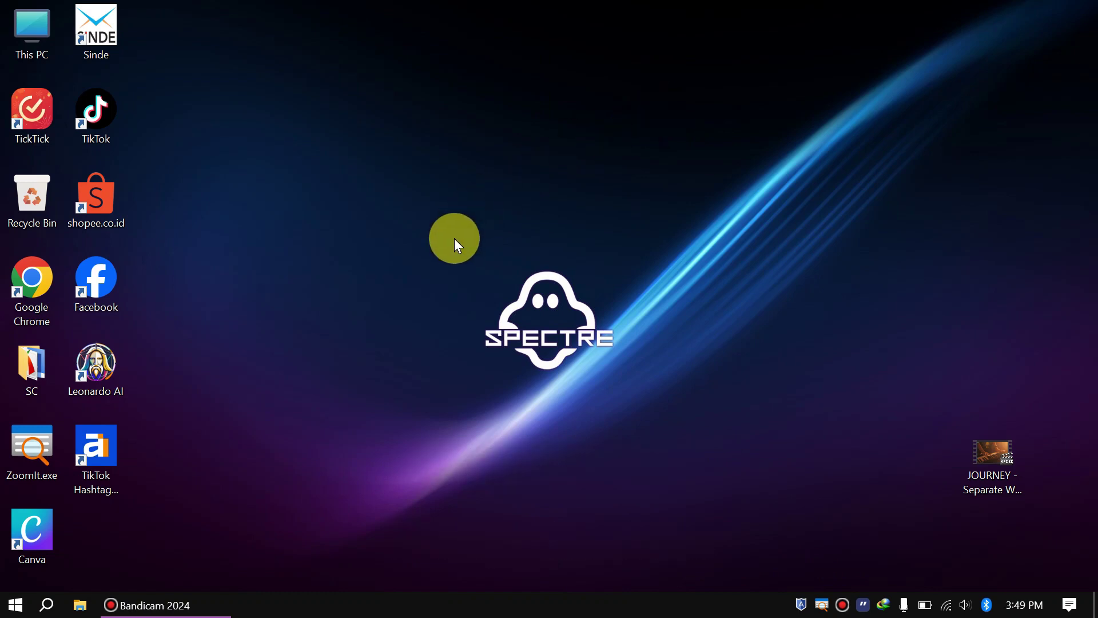
{"action": "right_click", "coordinate": [103, 264]}
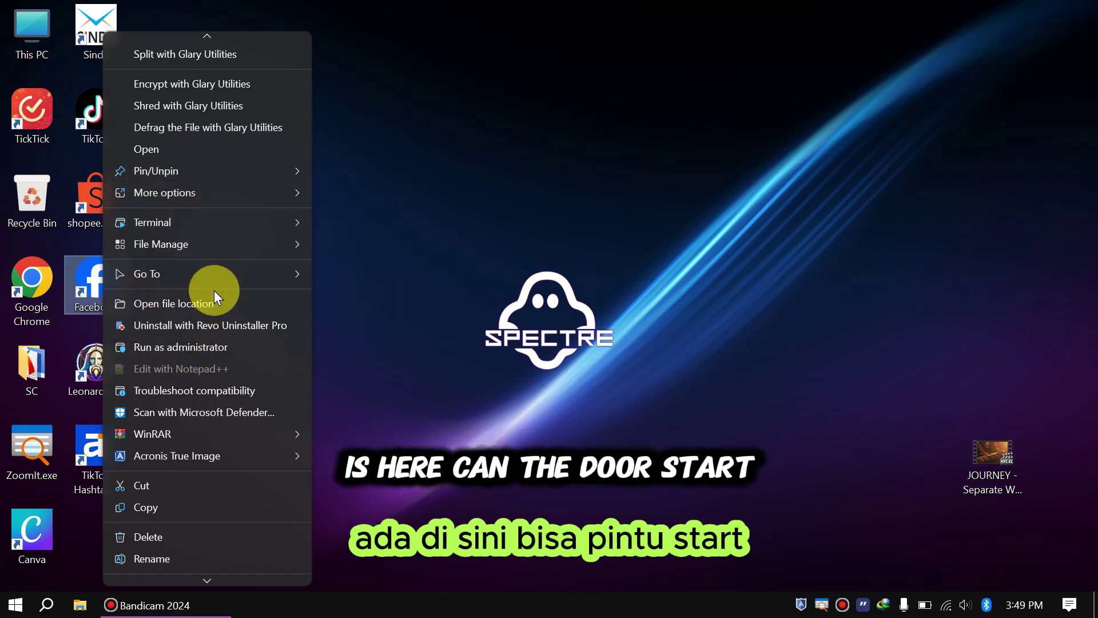
{"action": "mouse_move", "coordinate": [182, 170]}
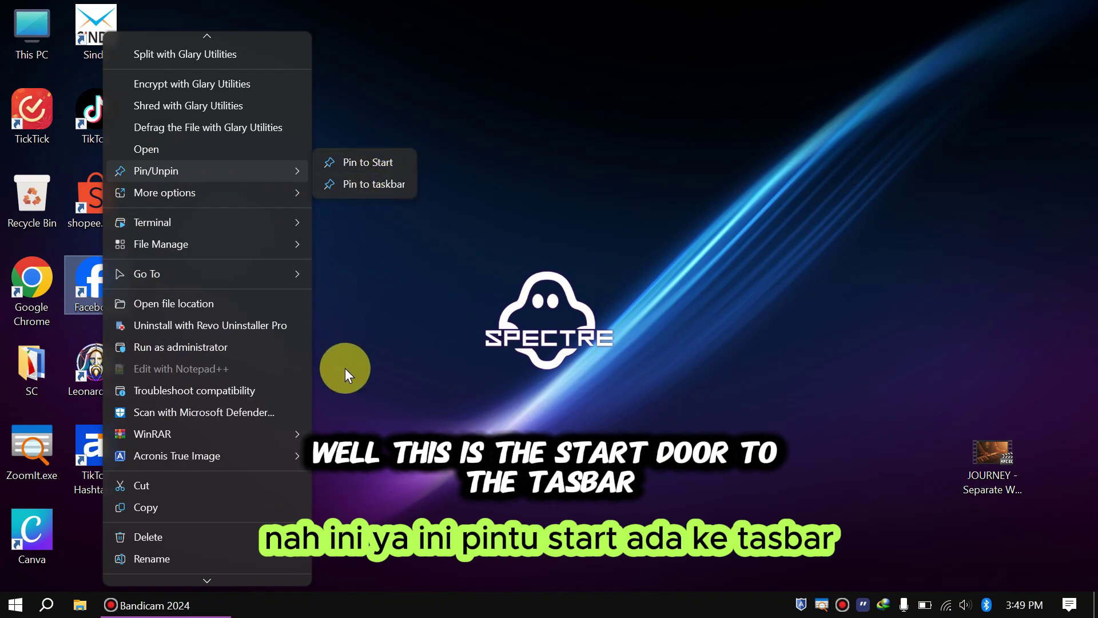
Step: Launch ZoomIt from its pinned Start tile and review its Zoom and LiveZoom settings
{"action": "left_click", "coordinate": [11, 607]}
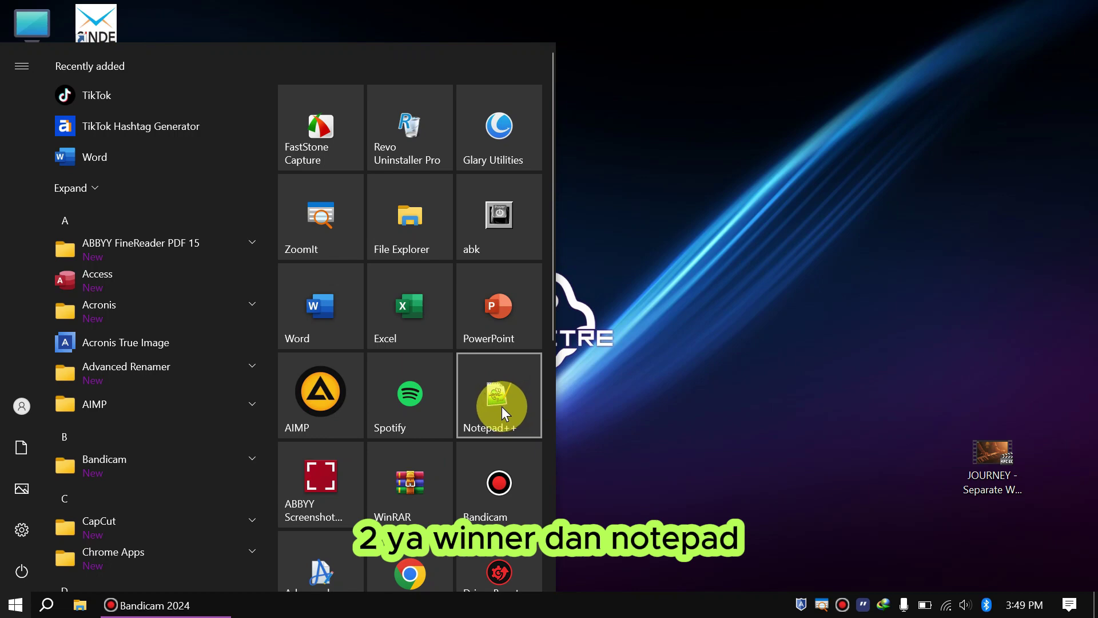
{"action": "left_click", "coordinate": [325, 226]}
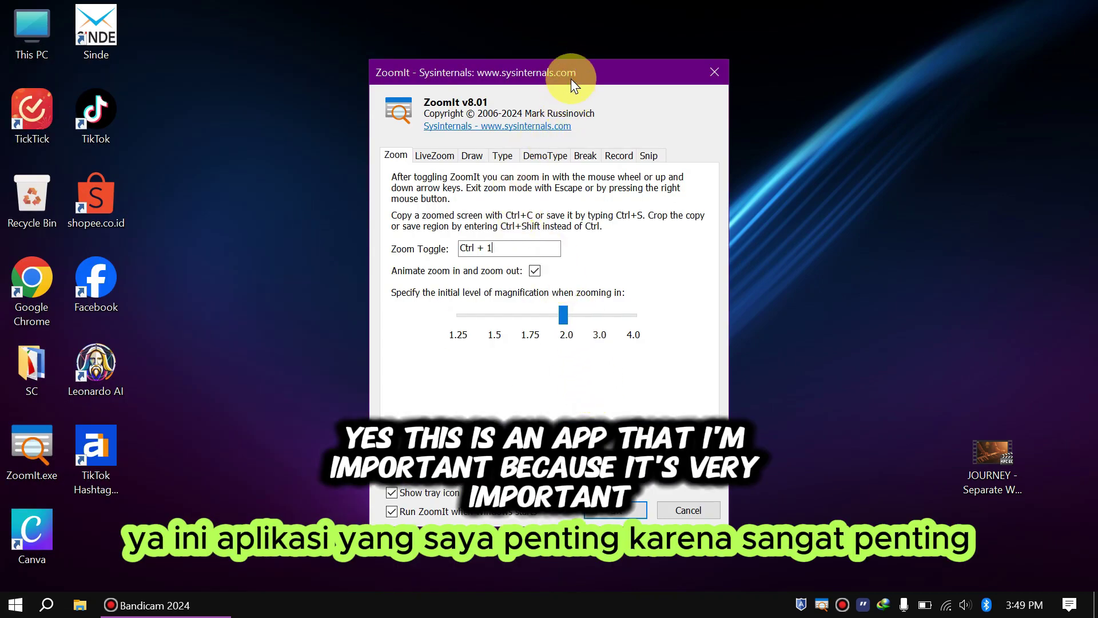
{"action": "left_click_drag", "start_coordinate": [567, 68], "coordinate": [557, 70]}
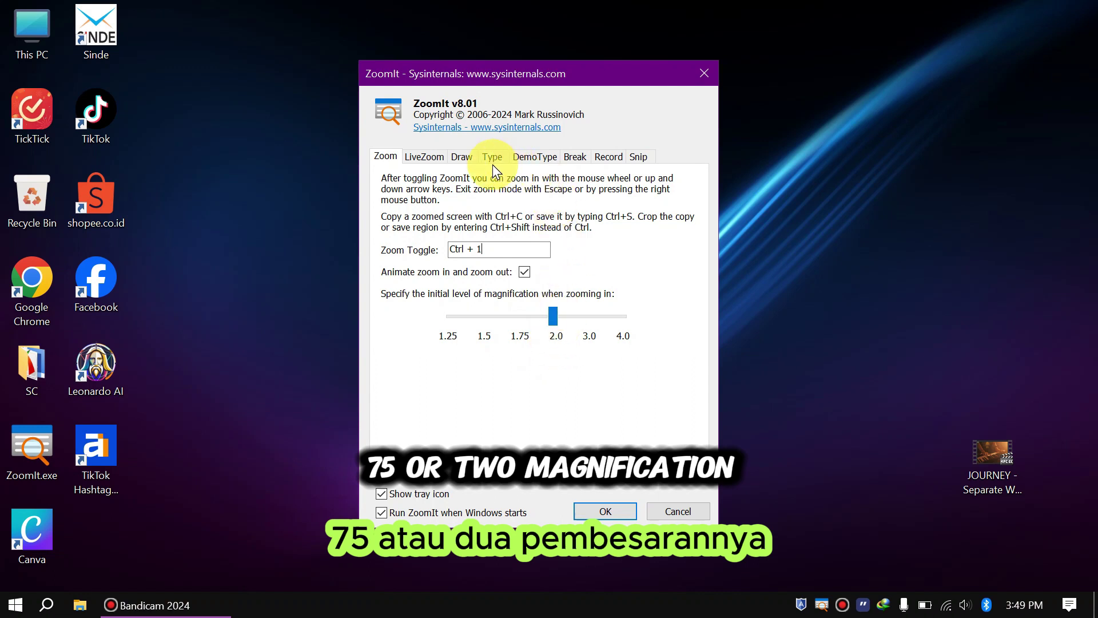
{"action": "left_click", "coordinate": [430, 157]}
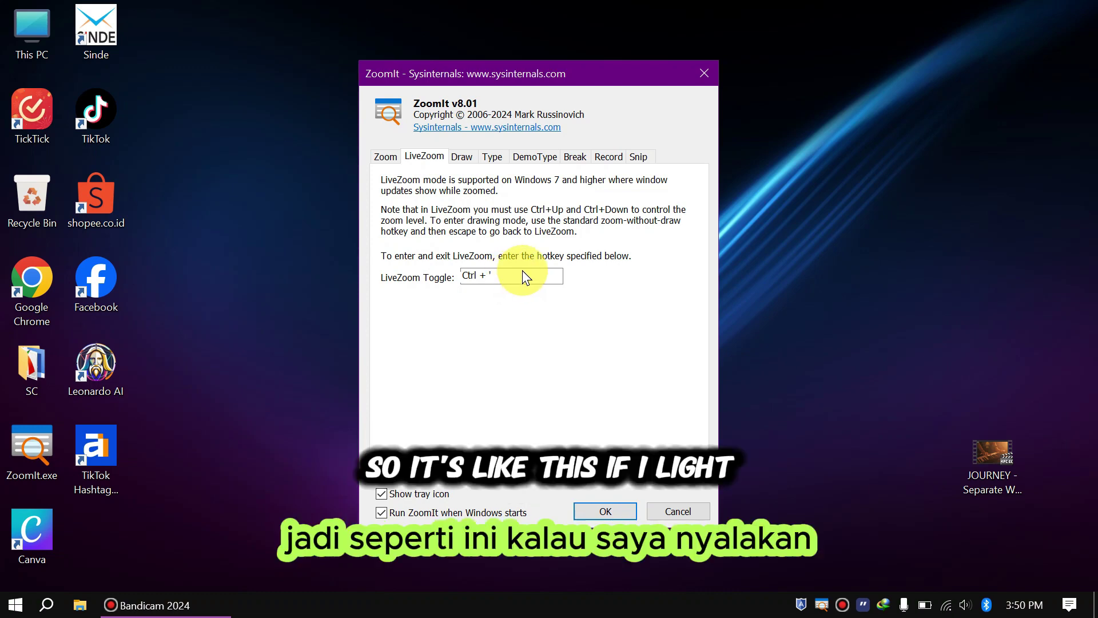
Step: Try to apply Ctrl + ' as the LiveZoom toggle hotkey, and close the ZoomIt settings
{"action": "key", "text": "Control_R"}
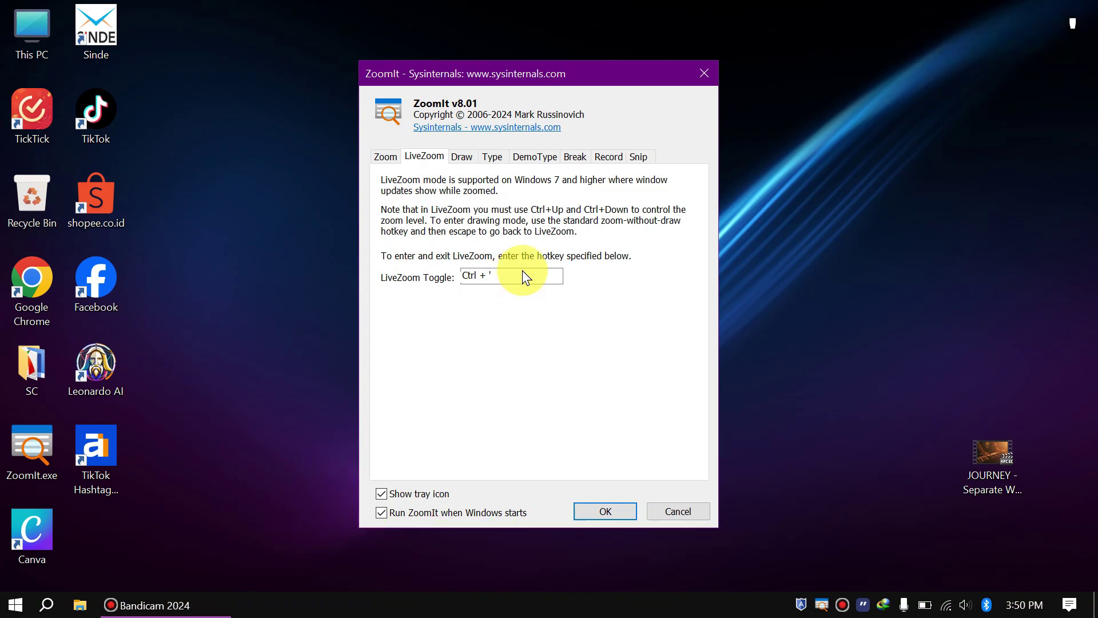
{"action": "key", "text": "apostrophe"}
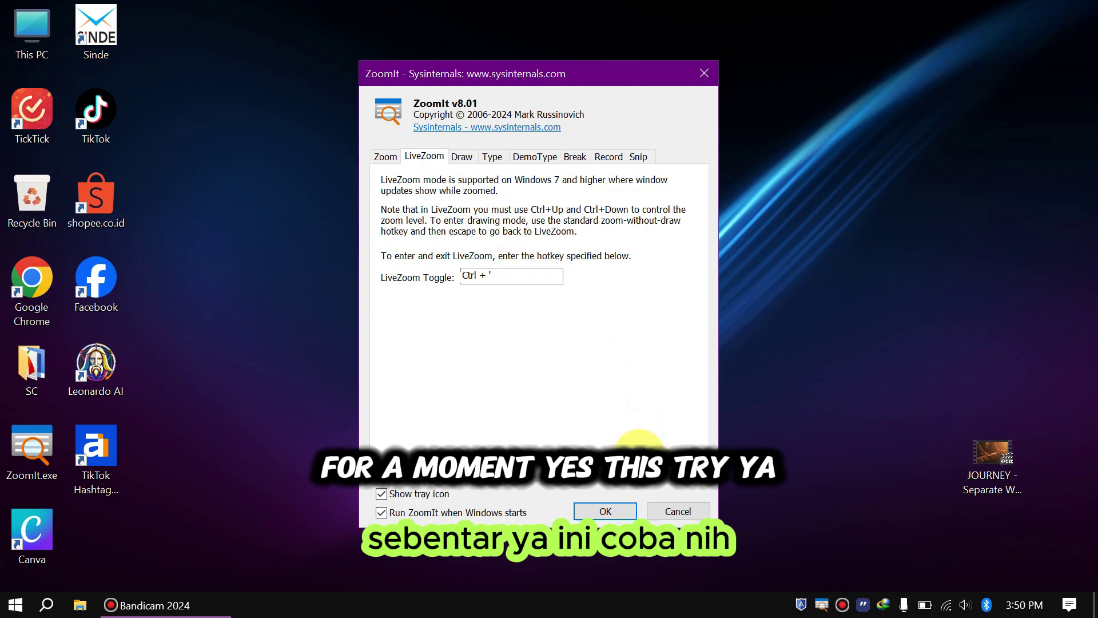
{"action": "left_click", "coordinate": [605, 513]}
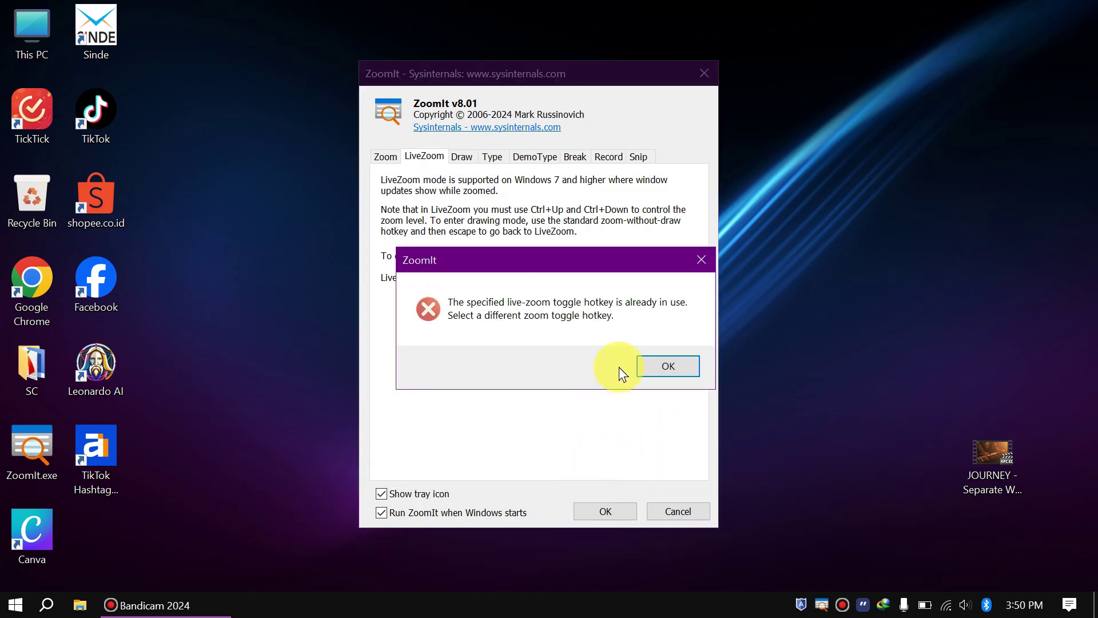
{"action": "left_click", "coordinate": [662, 369]}
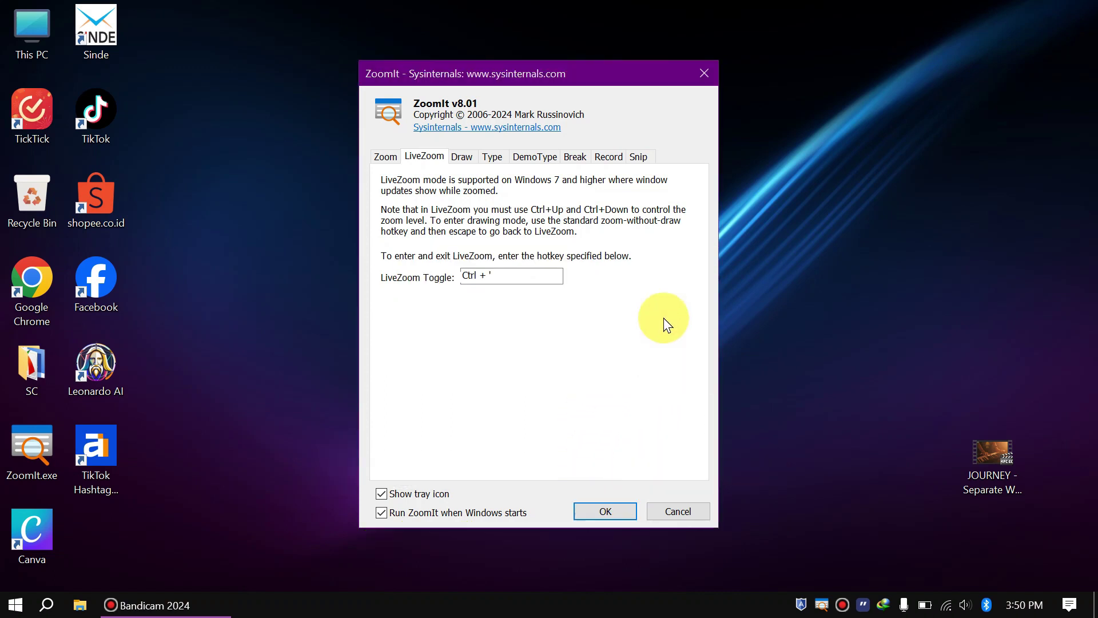
{"action": "left_click", "coordinate": [711, 77]}
Step: Try ZoomIt's screen zoom on the desktop and return to the normal view
{"action": "key", "text": "ctrl"}
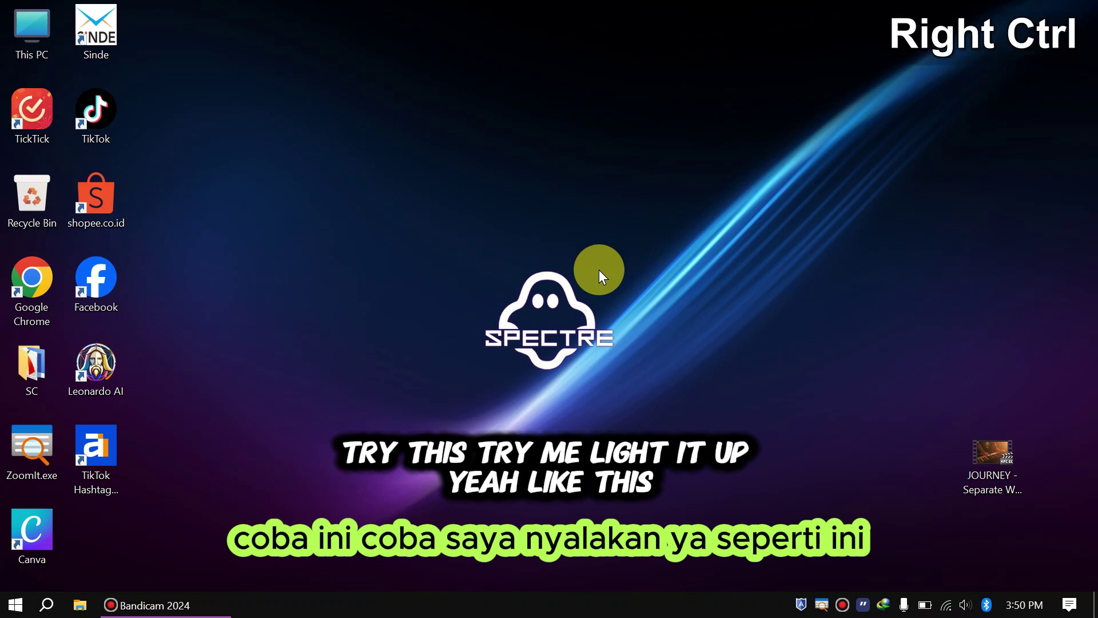
{"action": "key", "text": "ctrl+1"}
{"action": "key", "text": "ctrl+1"}
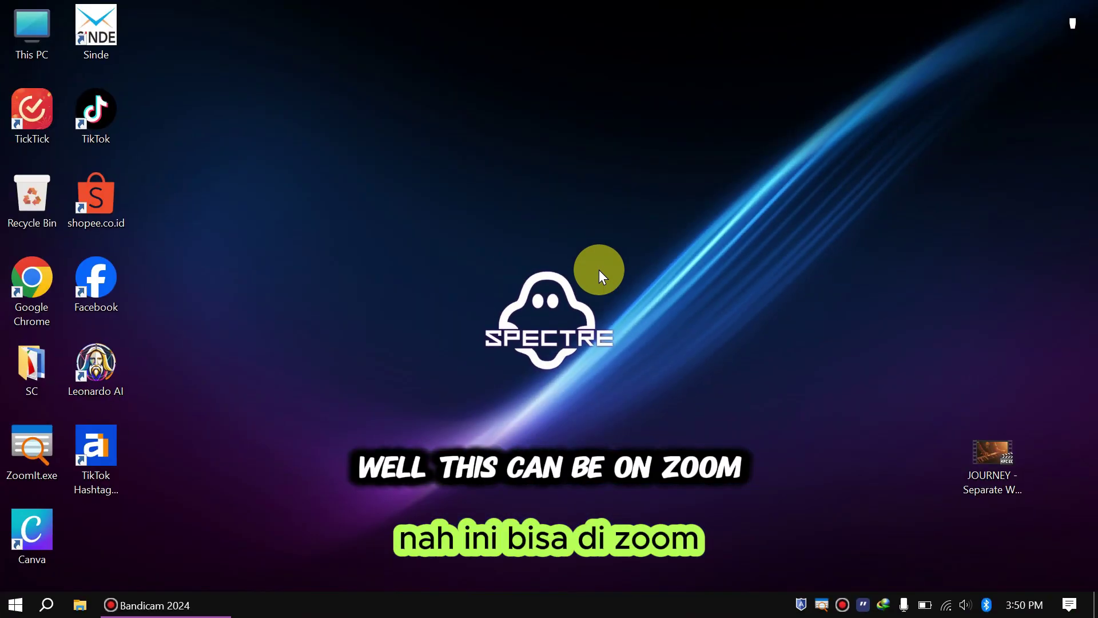
{"action": "key", "text": "ctrl+1"}
{"action": "key", "text": "ctrl+1"}
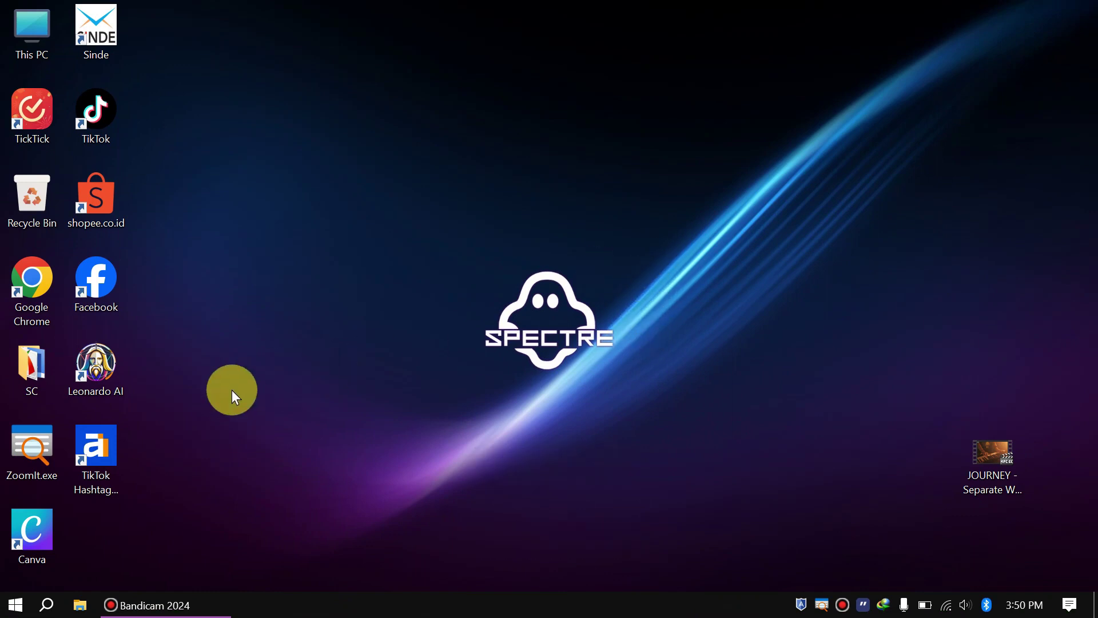
Step: Launch Driver Booster 11 from its pinned Start tile, view its scan screen, and close it
{"action": "left_click", "coordinate": [17, 605]}
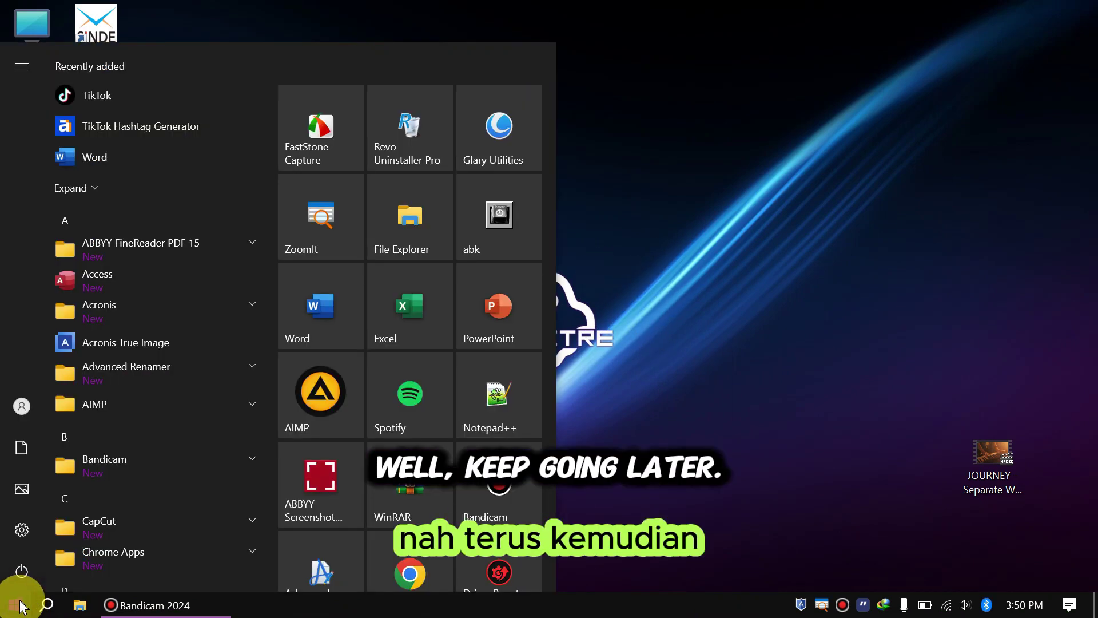
{"action": "scroll", "coordinate": [450, 276], "scroll_direction": "down", "scroll_amount": 3}
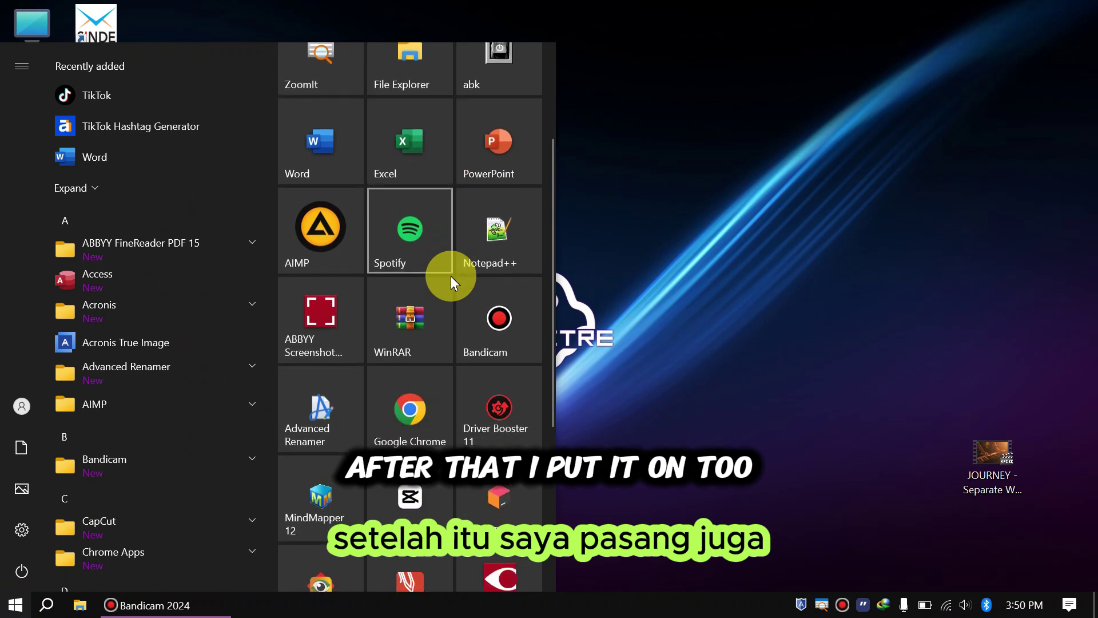
{"action": "scroll", "coordinate": [450, 276], "scroll_direction": "down", "scroll_amount": 3}
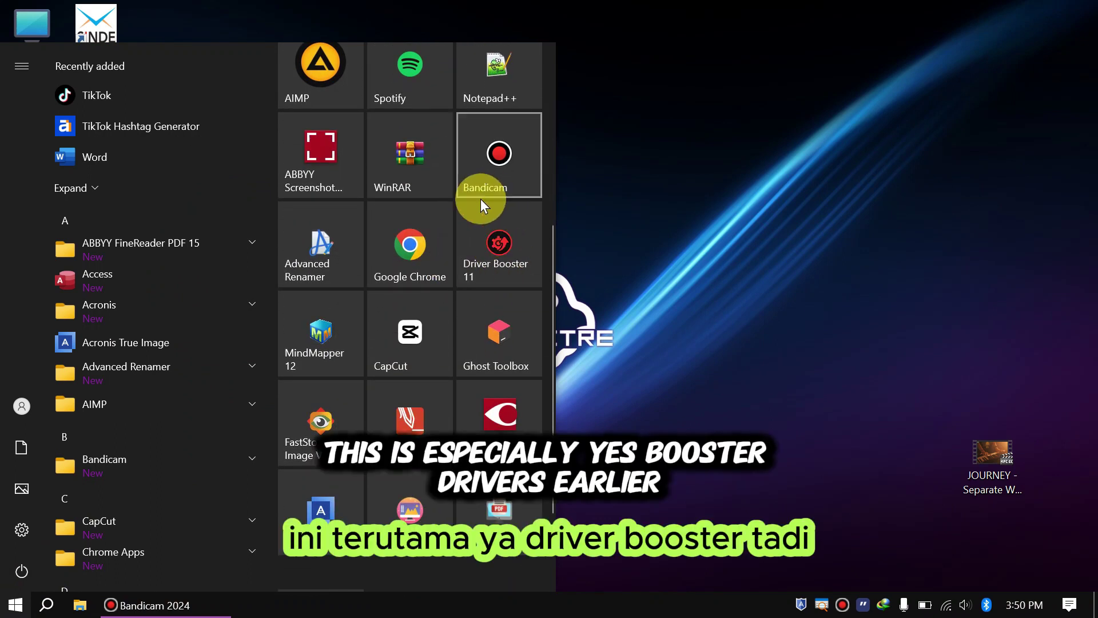
{"action": "left_click", "coordinate": [506, 253]}
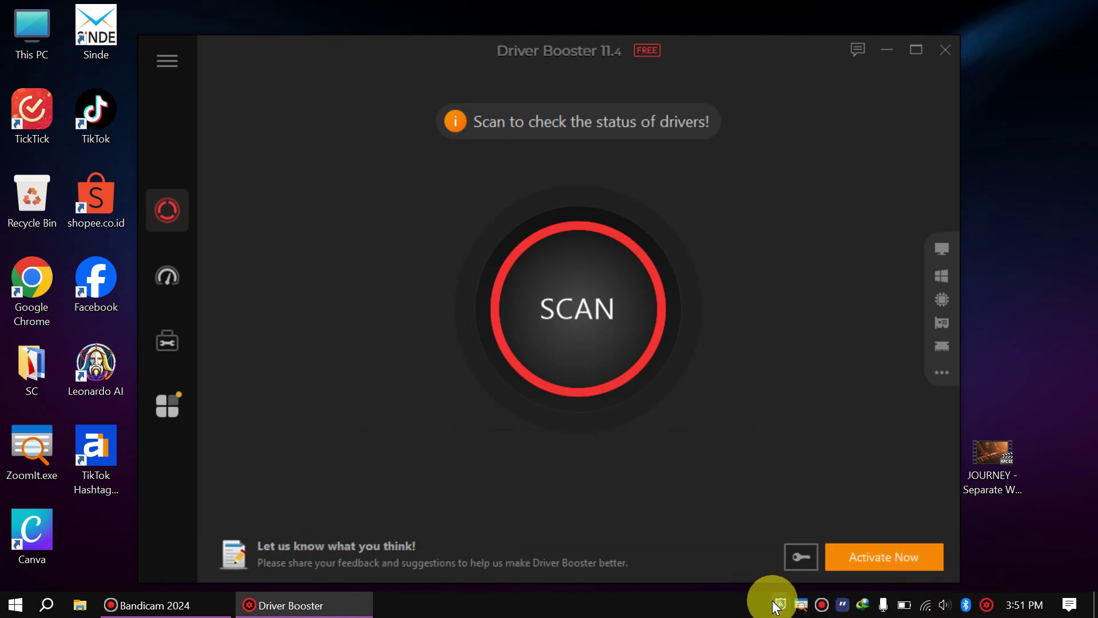
{"action": "left_click", "coordinate": [943, 50]}
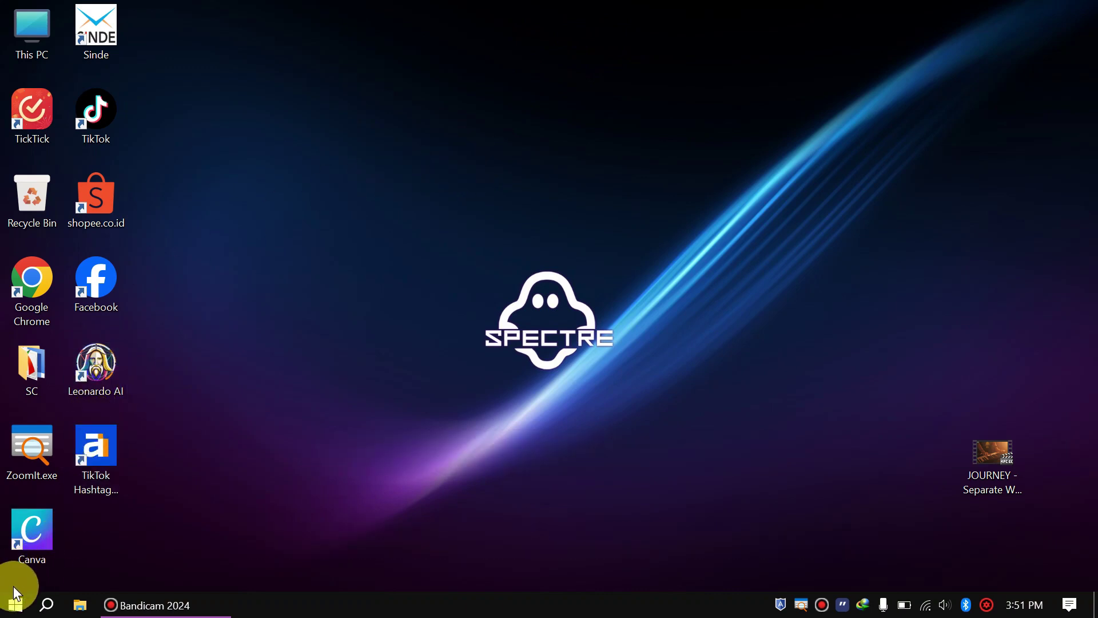
Step: Launch Glary Utilities from its pinned Start tile and view the Clean Up & Repair tools
{"action": "left_click", "coordinate": [16, 606]}
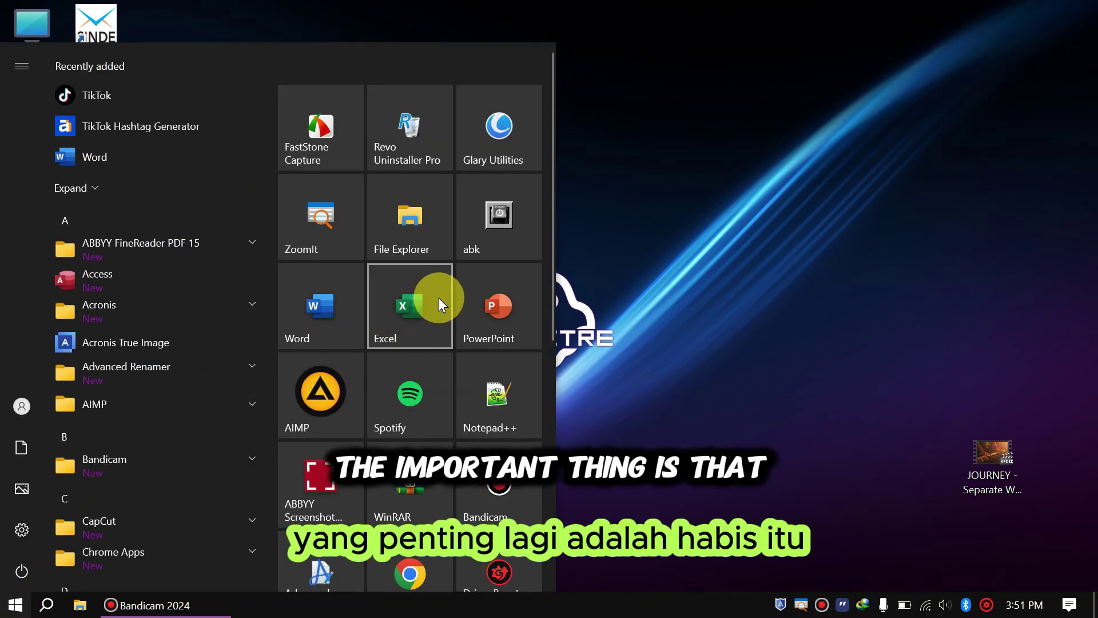
{"action": "scroll", "coordinate": [475, 273], "scroll_direction": "down", "scroll_amount": 3}
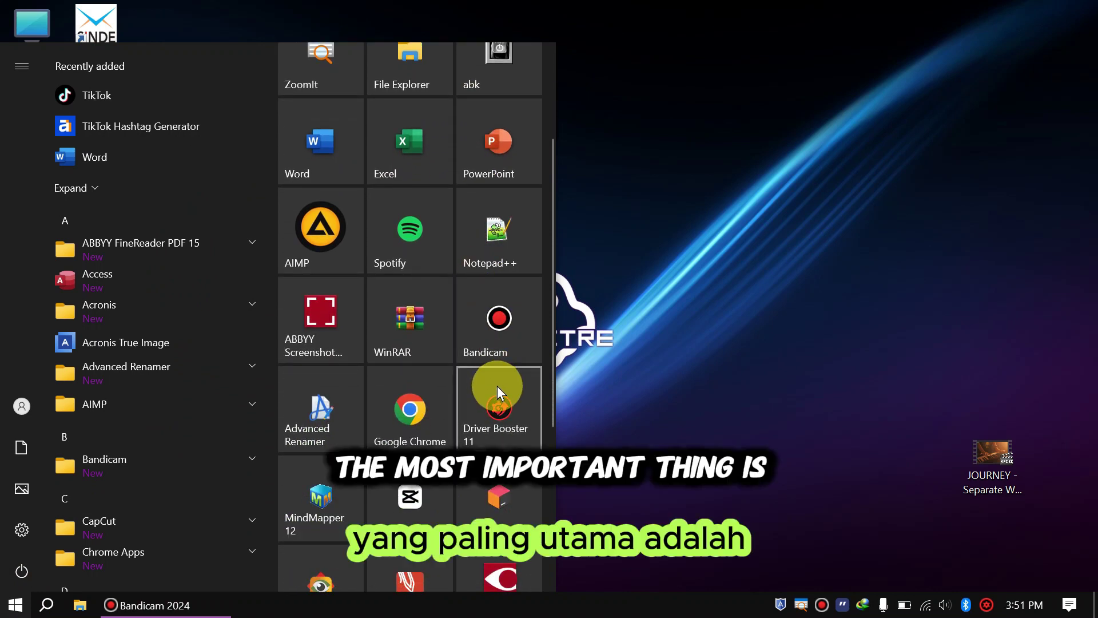
{"action": "scroll", "coordinate": [498, 385], "scroll_direction": "up", "scroll_amount": 3}
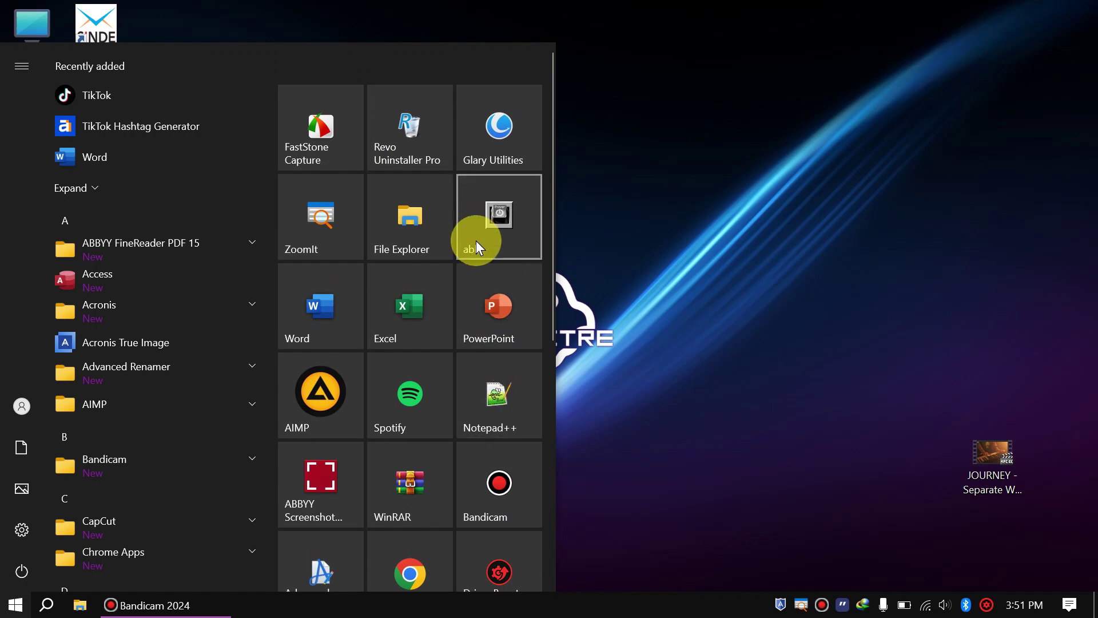
{"action": "left_click", "coordinate": [503, 117]}
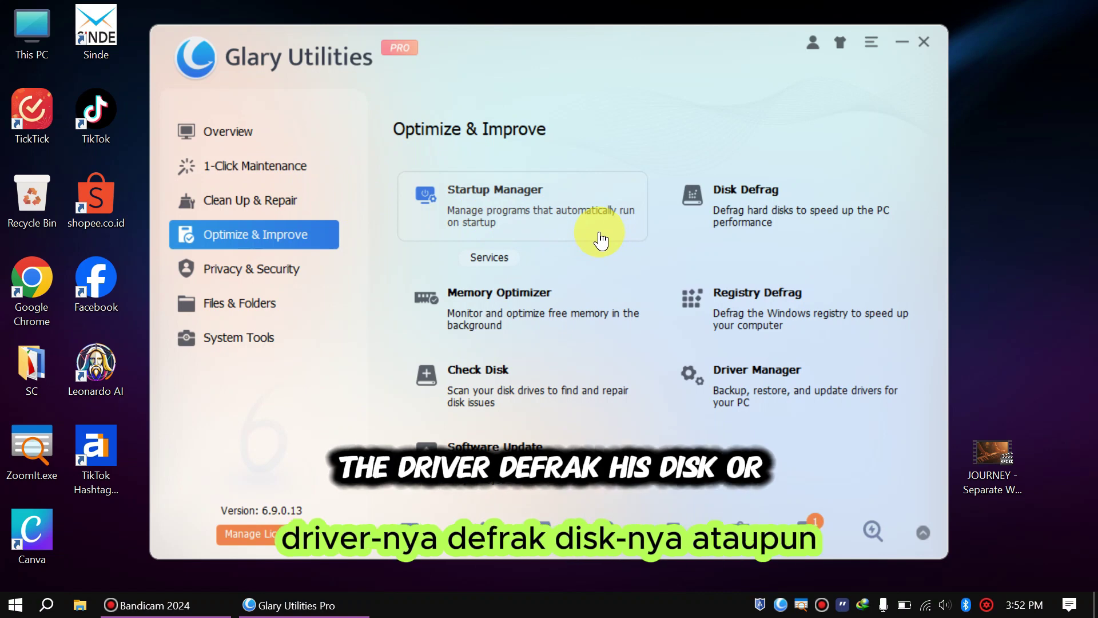
{"action": "left_click", "coordinate": [273, 202]}
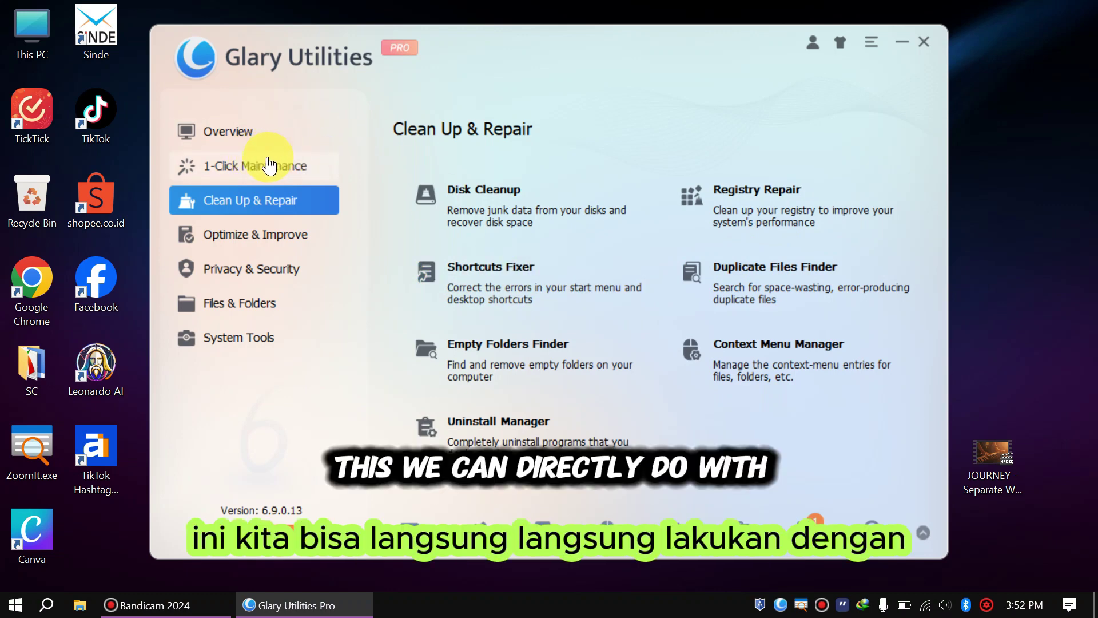
Step: Run a 1-Click Maintenance scan with all six items checked, dismiss the Windows Security notification, and close Glary Utilities
{"action": "left_click", "coordinate": [244, 167]}
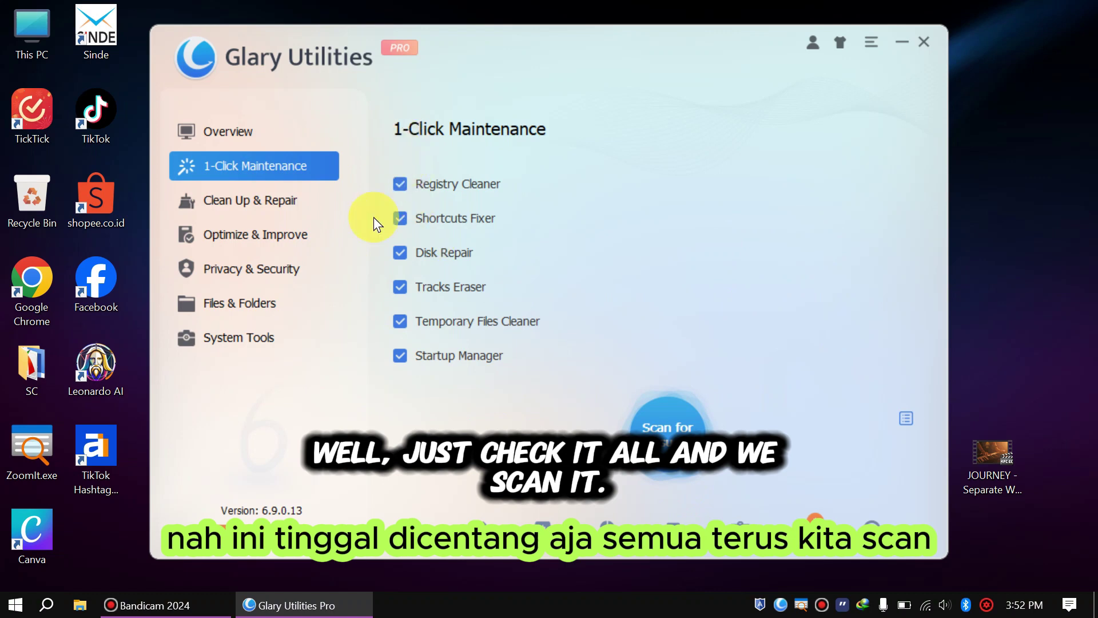
{"action": "left_click", "coordinate": [679, 435]}
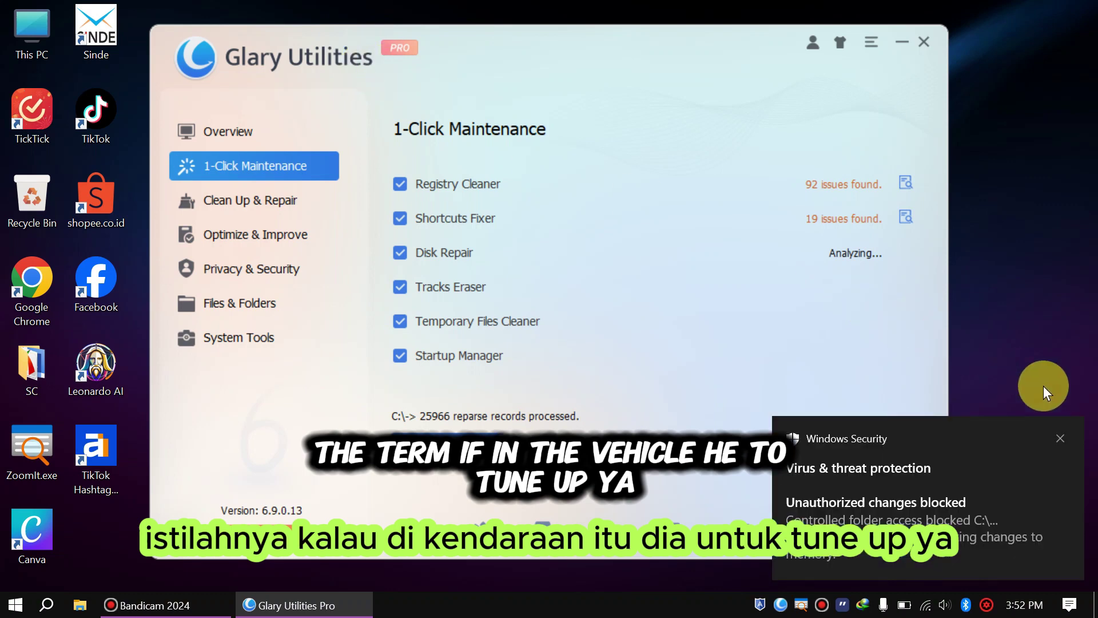
{"action": "left_click", "coordinate": [1060, 438]}
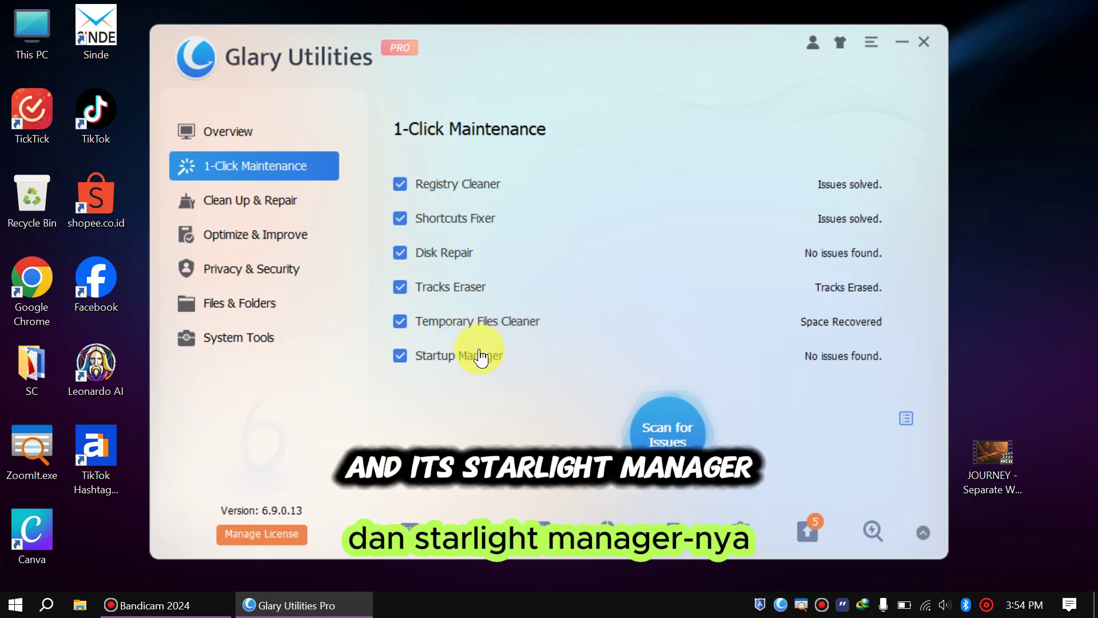
{"action": "left_click", "coordinate": [924, 42]}
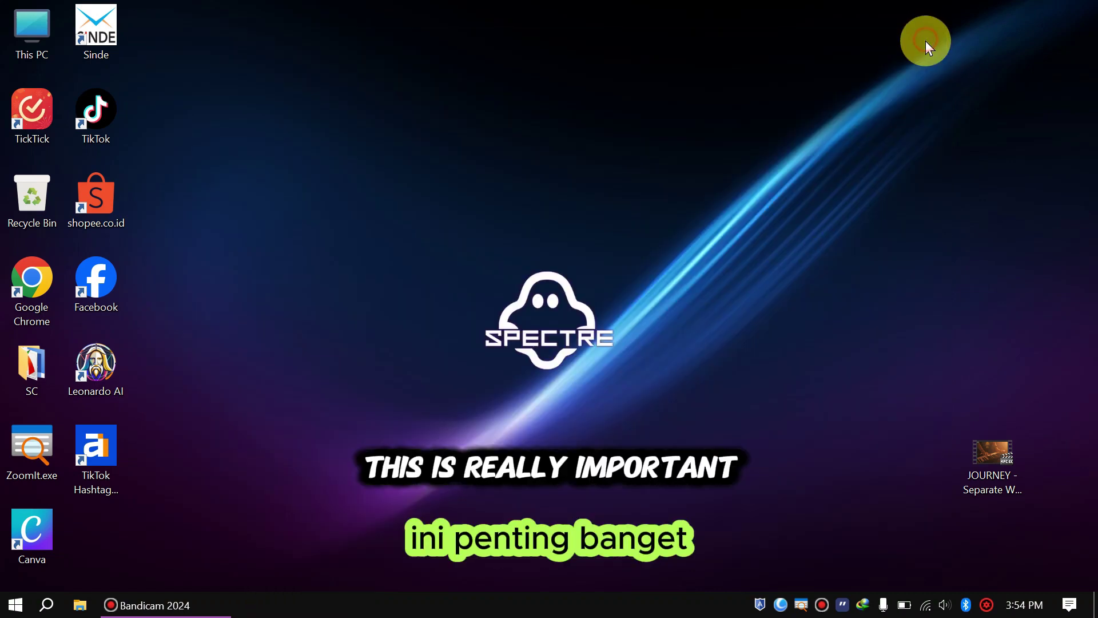
Step: Launch Revo Uninstaller Pro from its pinned Start tile, browse the installed programs list, and close it
{"action": "left_click", "coordinate": [16, 607]}
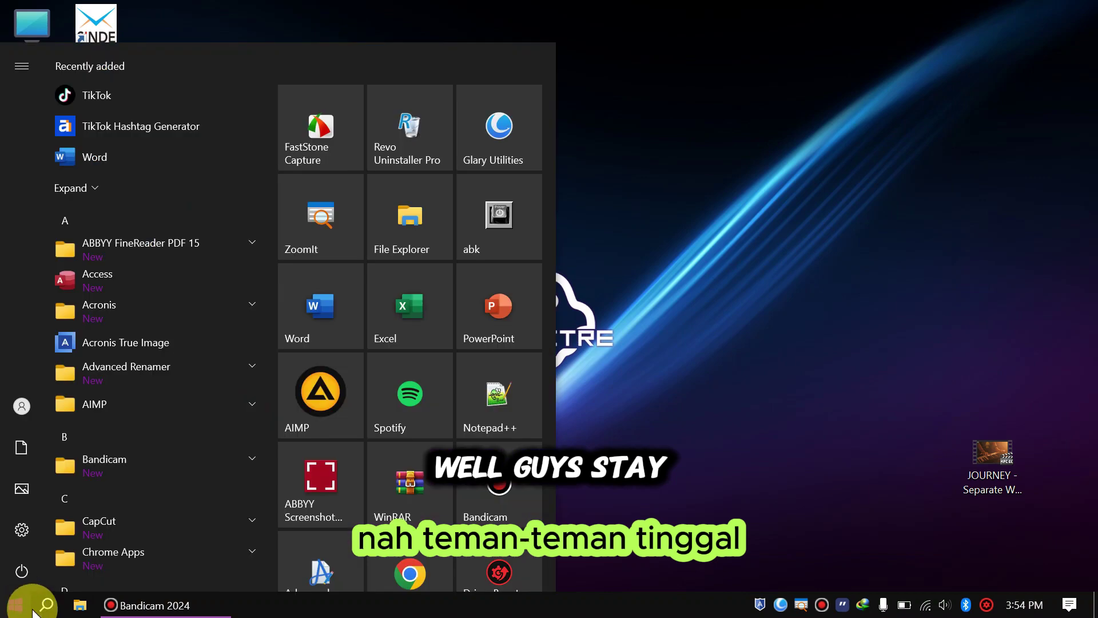
{"action": "left_click", "coordinate": [418, 137]}
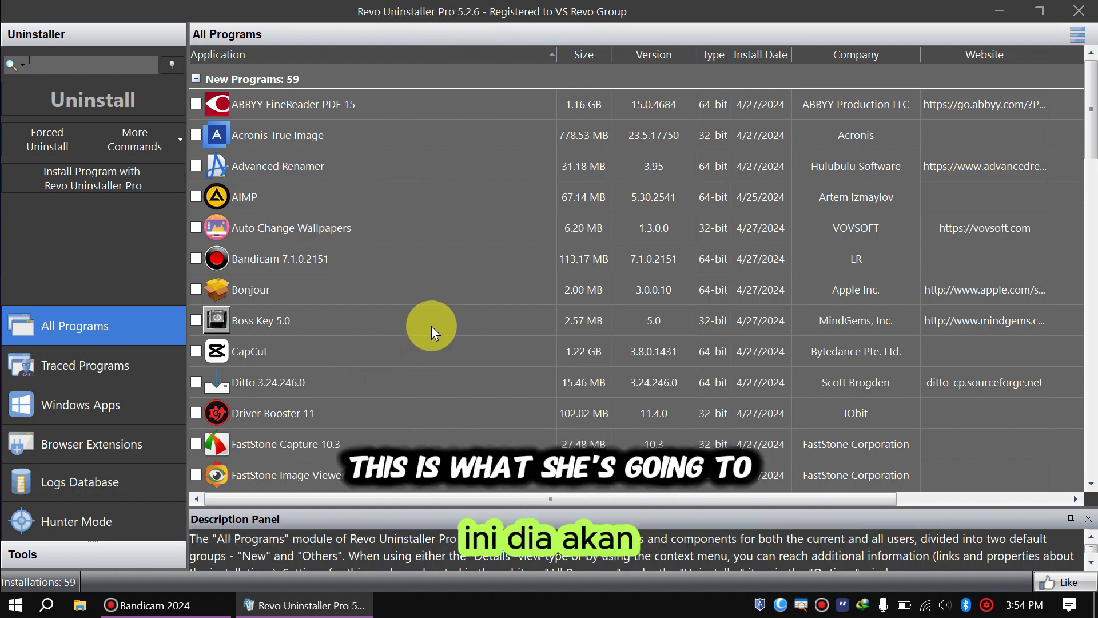
{"action": "scroll", "coordinate": [431, 324], "scroll_direction": "down", "scroll_amount": 2}
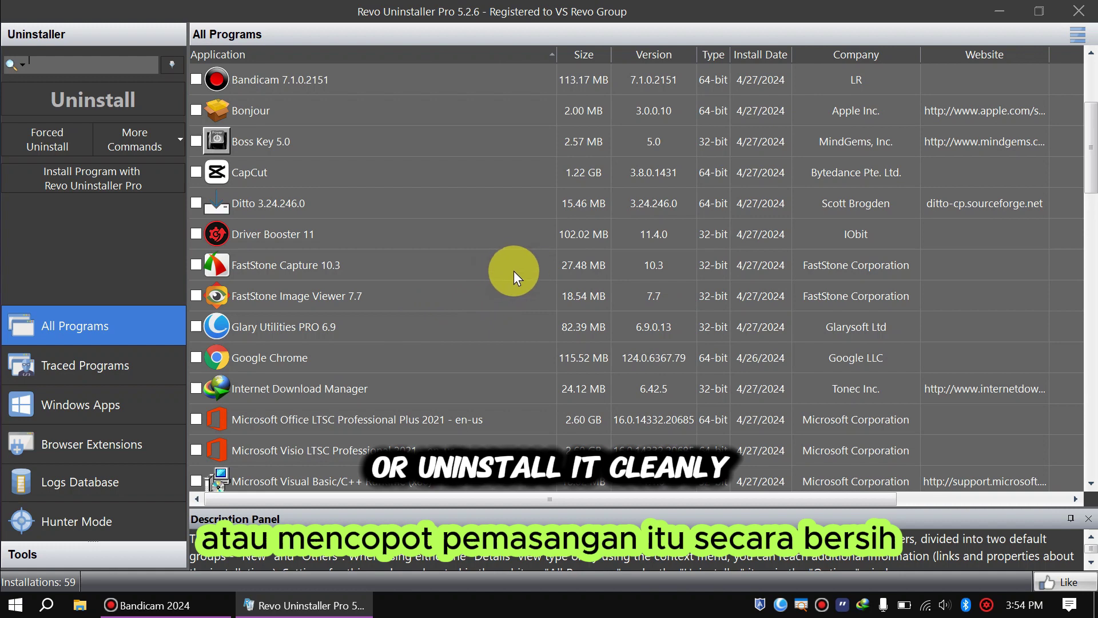
{"action": "left_click", "coordinate": [1079, 9]}
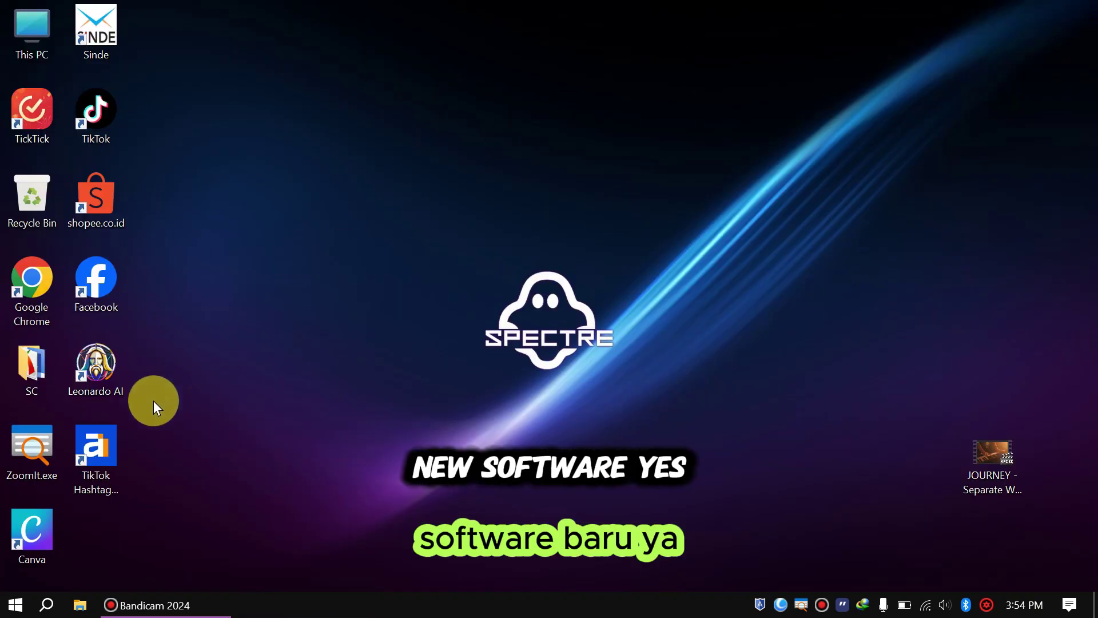
{"action": "left_click", "coordinate": [16, 605]}
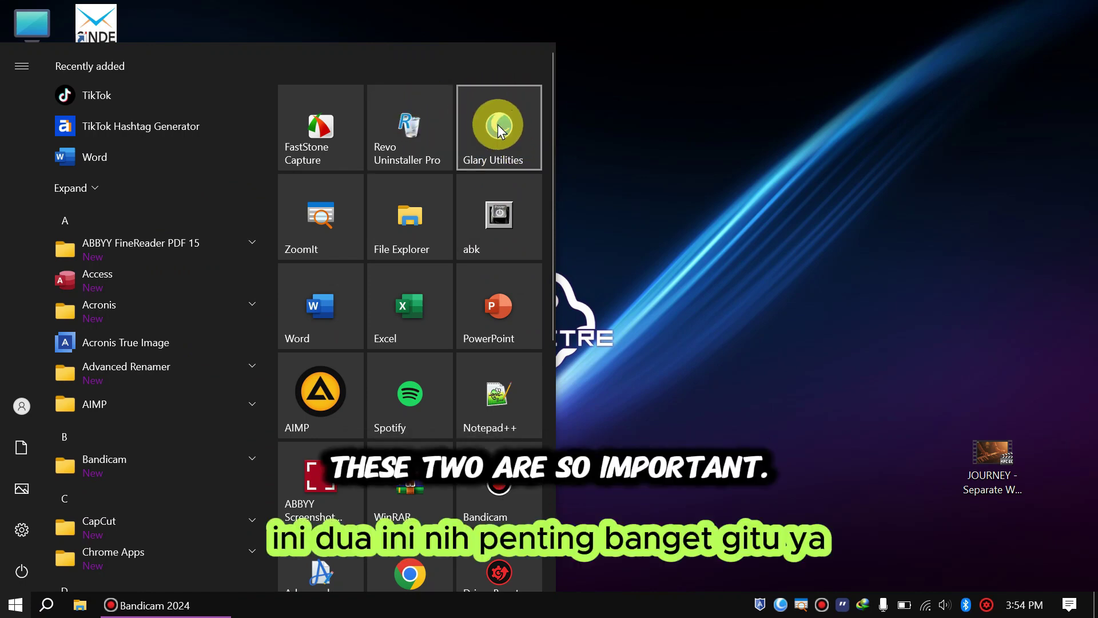
{"action": "left_click", "coordinate": [704, 93]}
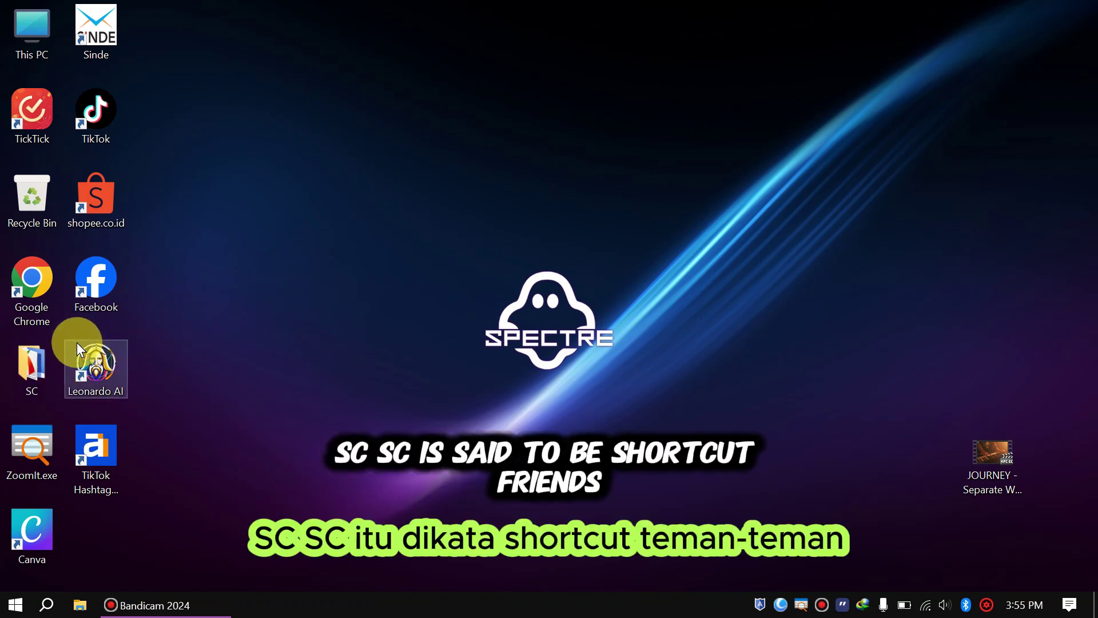
Step: Open the SC shortcuts folder from the desktop, maximize it, switch its layout to Medium icons, and close it
{"action": "double_click", "coordinate": [32, 355]}
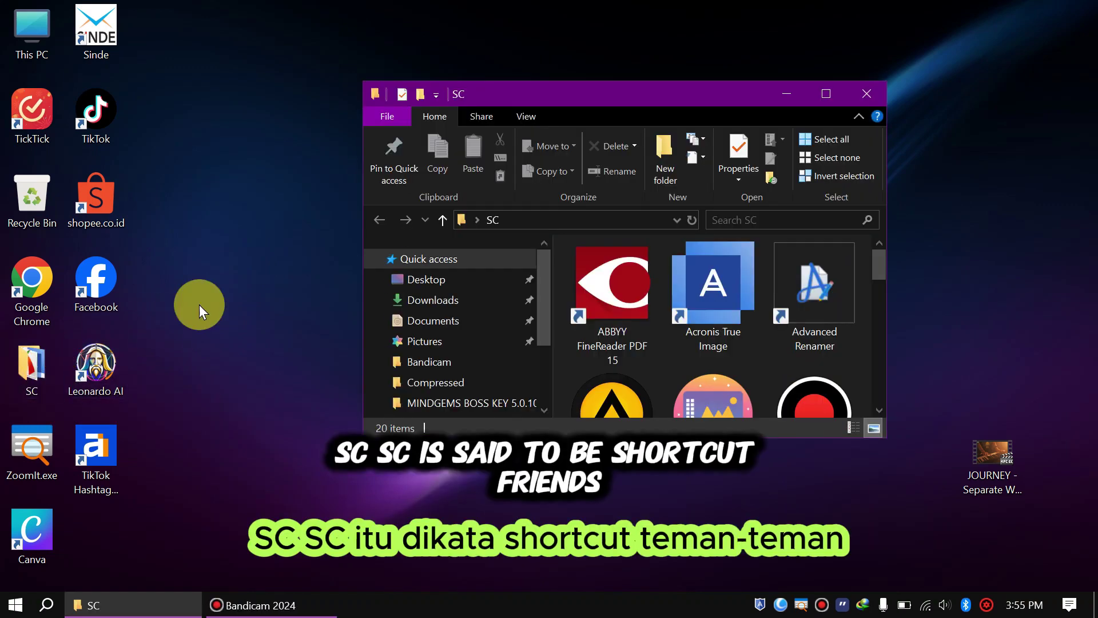
{"action": "left_click", "coordinate": [826, 93]}
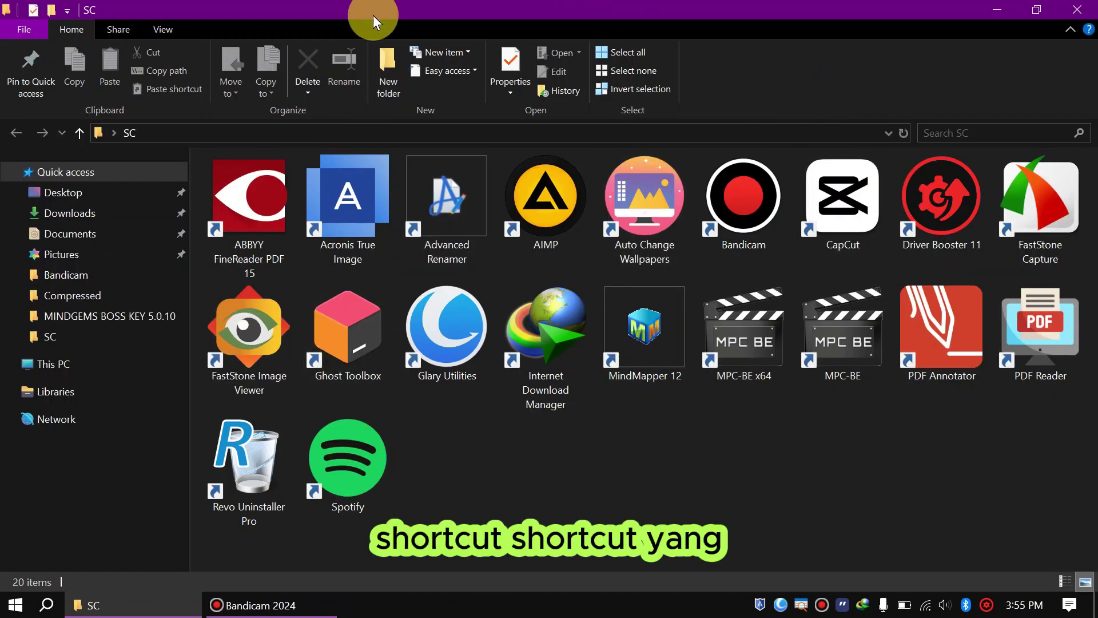
{"action": "left_click", "coordinate": [163, 29]}
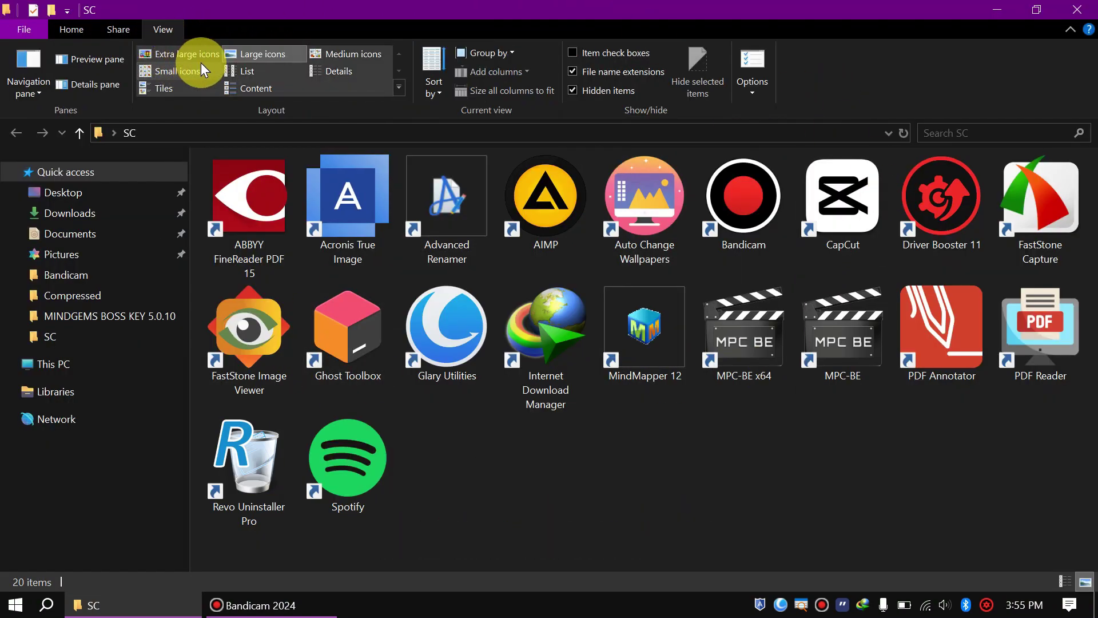
{"action": "left_click", "coordinate": [331, 54]}
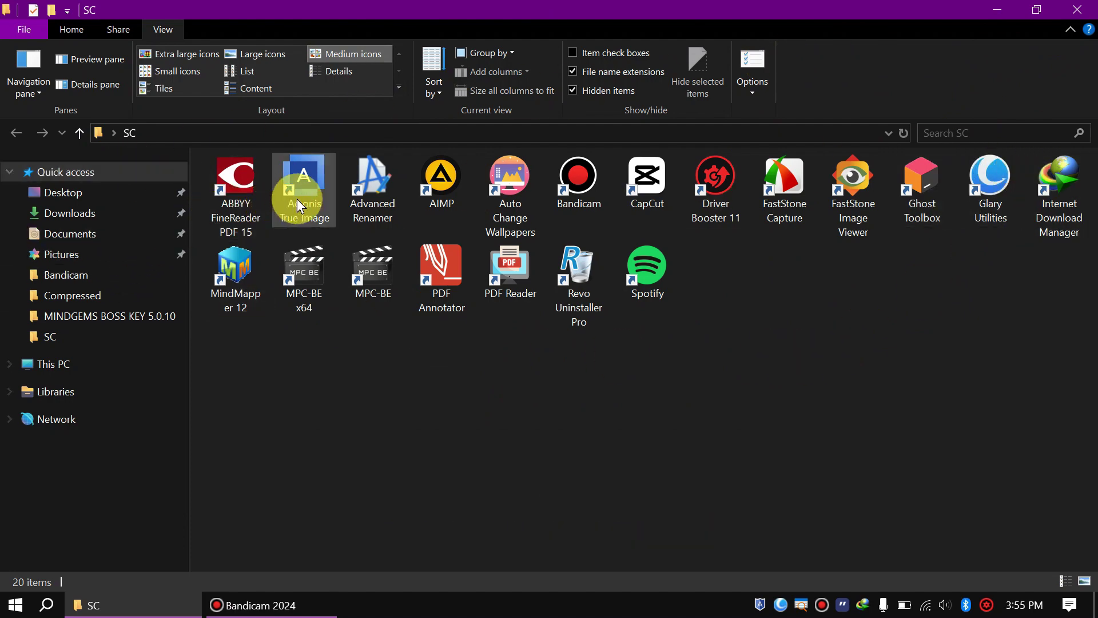
{"action": "left_click", "coordinate": [1081, 11]}
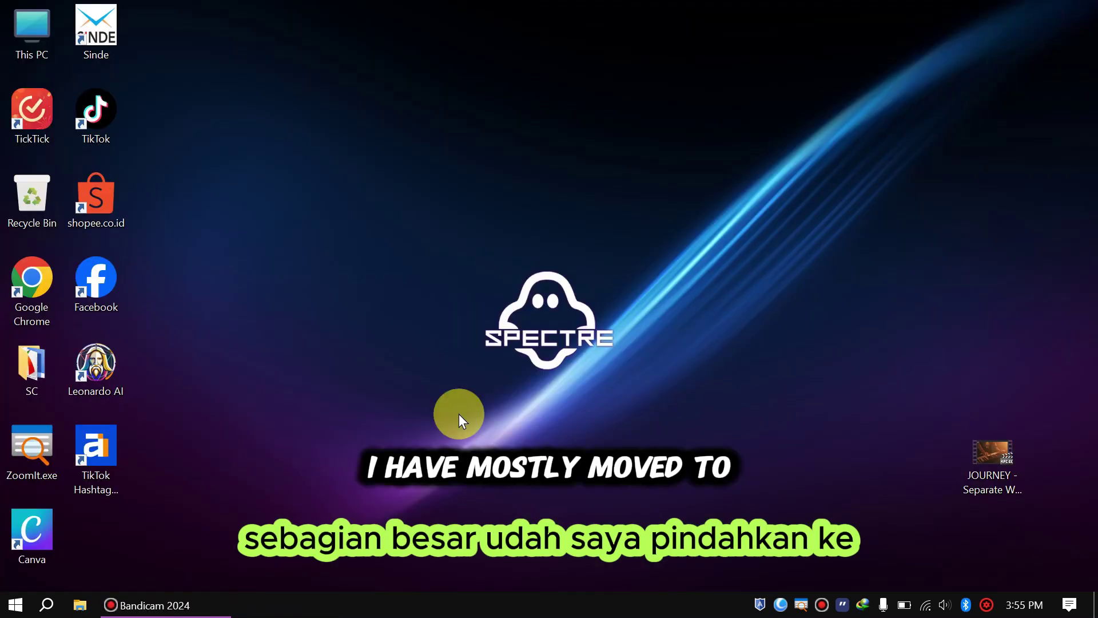
{"action": "left_click", "coordinate": [15, 605]}
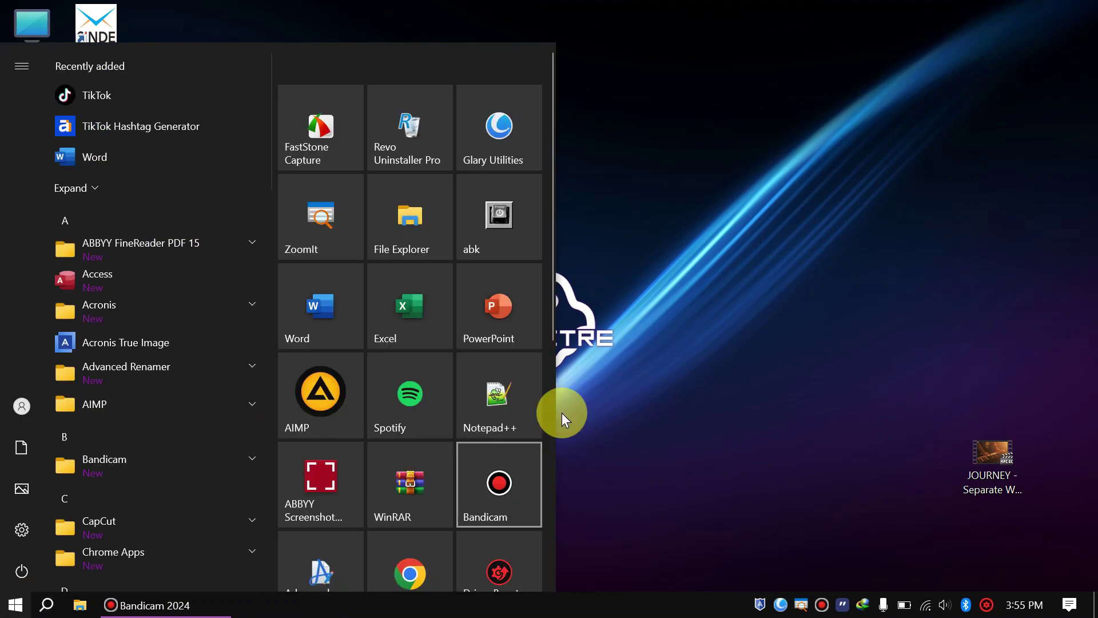
{"action": "left_click", "coordinate": [17, 606]}
{"action": "left_click", "coordinate": [18, 608]}
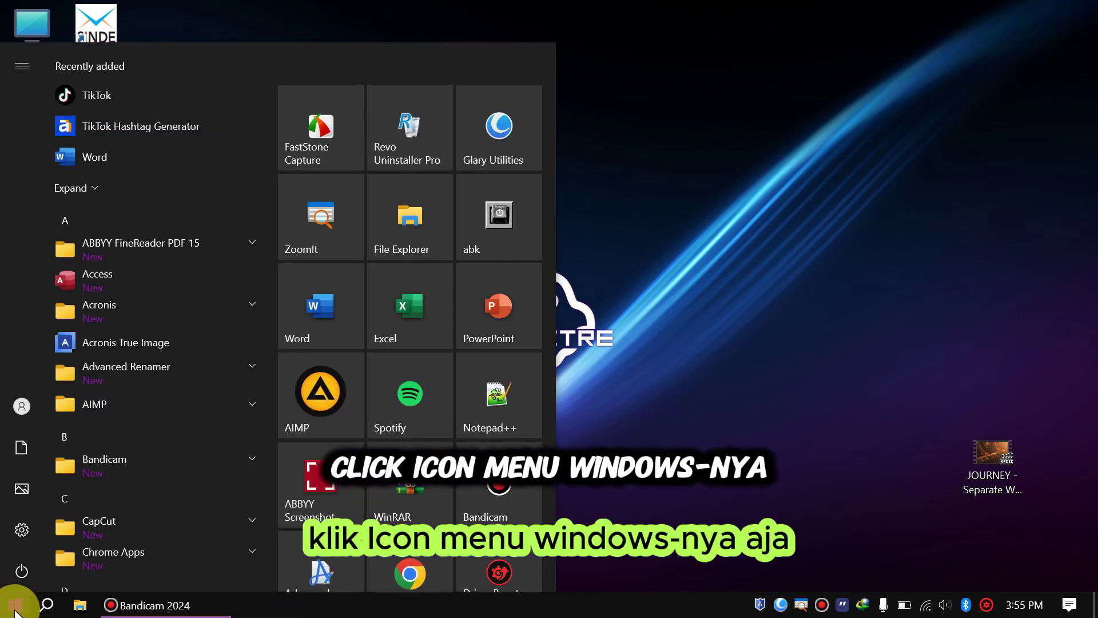
{"action": "left_click", "coordinate": [681, 209]}
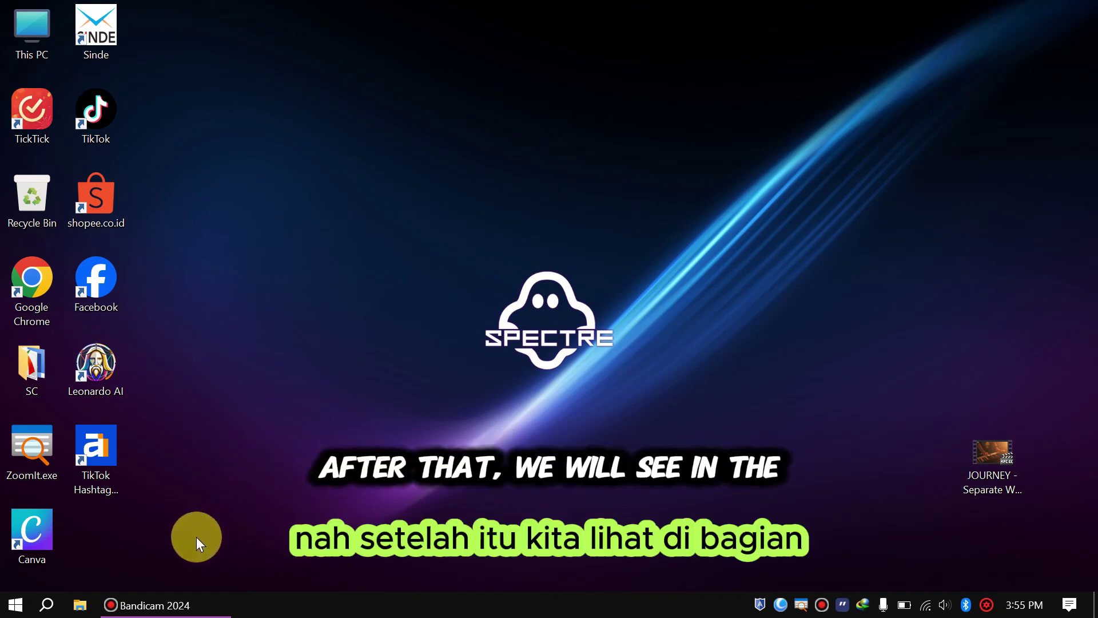
Step: Launch FastStone Capture from its pinned Start tile, move its capture bar above the Spectre logo, and close it
{"action": "left_click", "coordinate": [17, 605]}
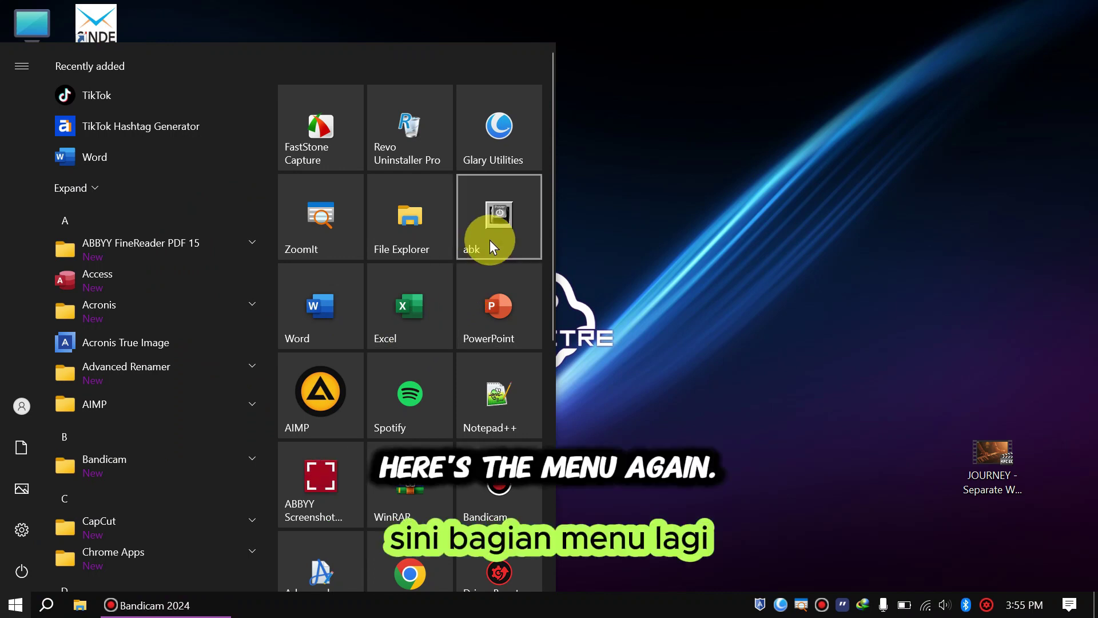
{"action": "scroll", "coordinate": [489, 239], "scroll_direction": "down", "scroll_amount": 1}
{"action": "scroll", "coordinate": [489, 239], "scroll_direction": "up", "scroll_amount": 1}
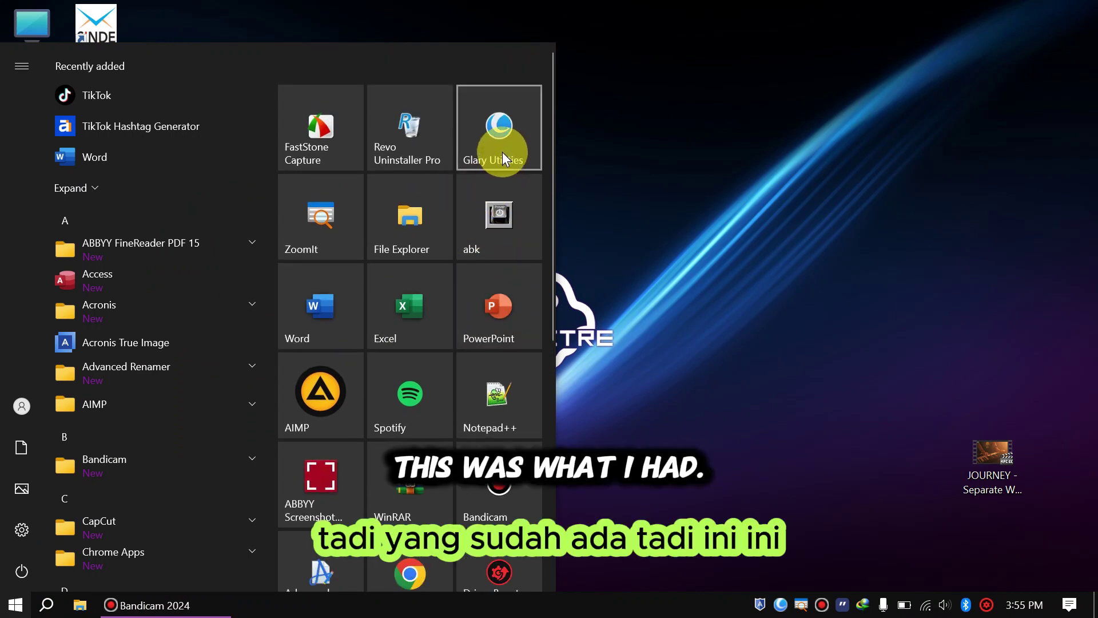
{"action": "left_click", "coordinate": [311, 117]}
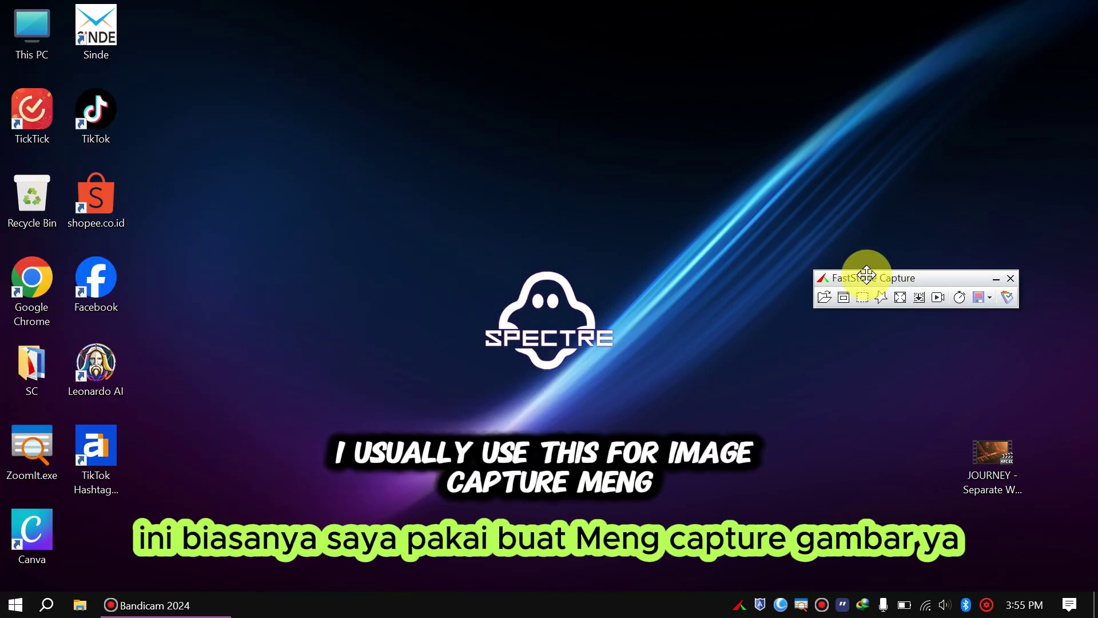
{"action": "left_click_drag", "start_coordinate": [867, 275], "coordinate": [505, 227]}
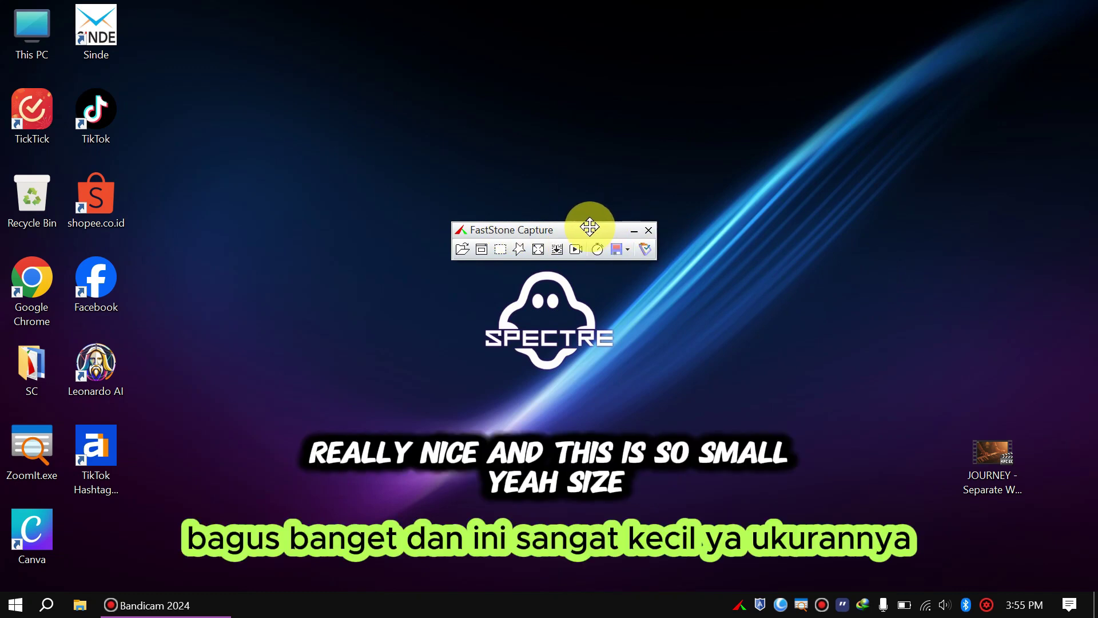
{"action": "left_click_drag", "start_coordinate": [539, 234], "coordinate": [529, 240]}
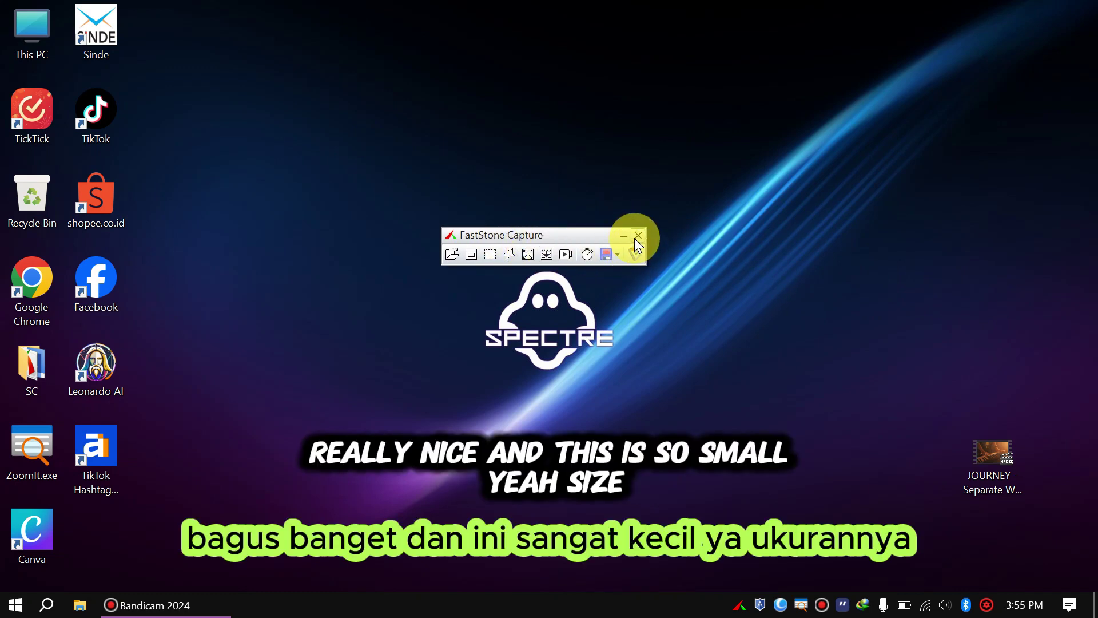
{"action": "left_click", "coordinate": [636, 236]}
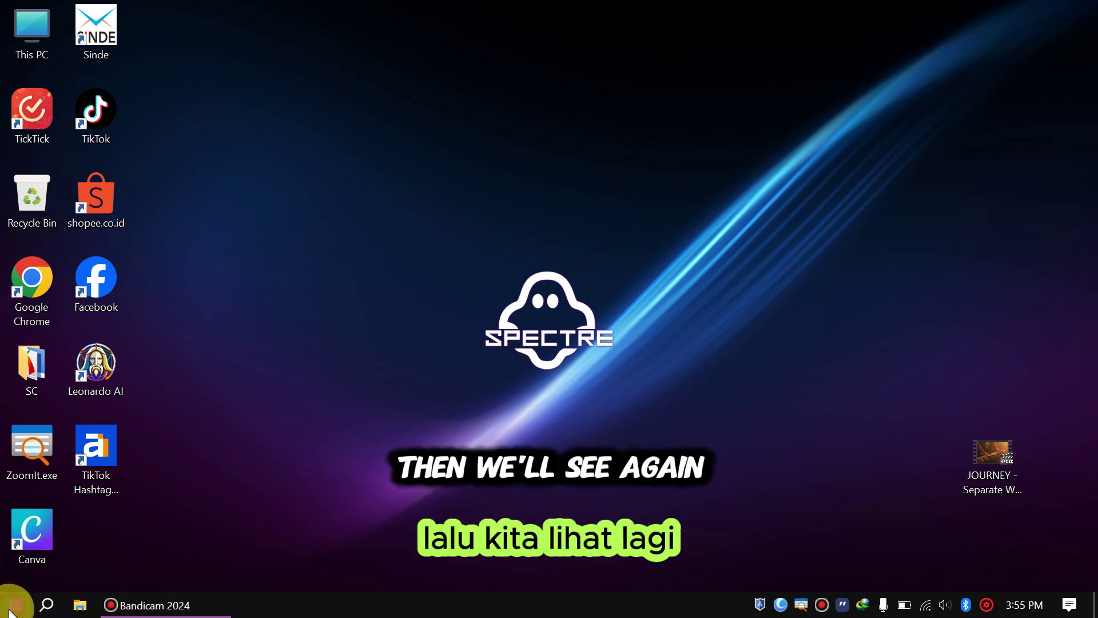
Step: Launch the AIMP music player from its pinned Start tile and move its window to the middle of the desktop
{"action": "left_click", "coordinate": [12, 609]}
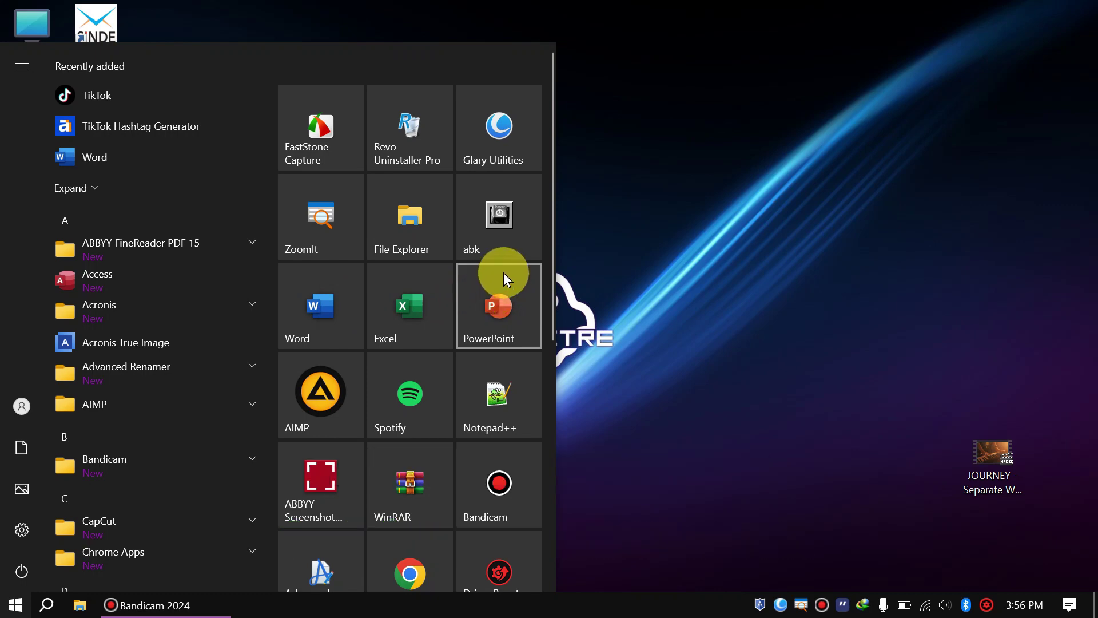
{"action": "scroll", "coordinate": [503, 272], "scroll_direction": "down", "scroll_amount": 5}
{"action": "scroll", "coordinate": [503, 272], "scroll_direction": "up", "scroll_amount": 3}
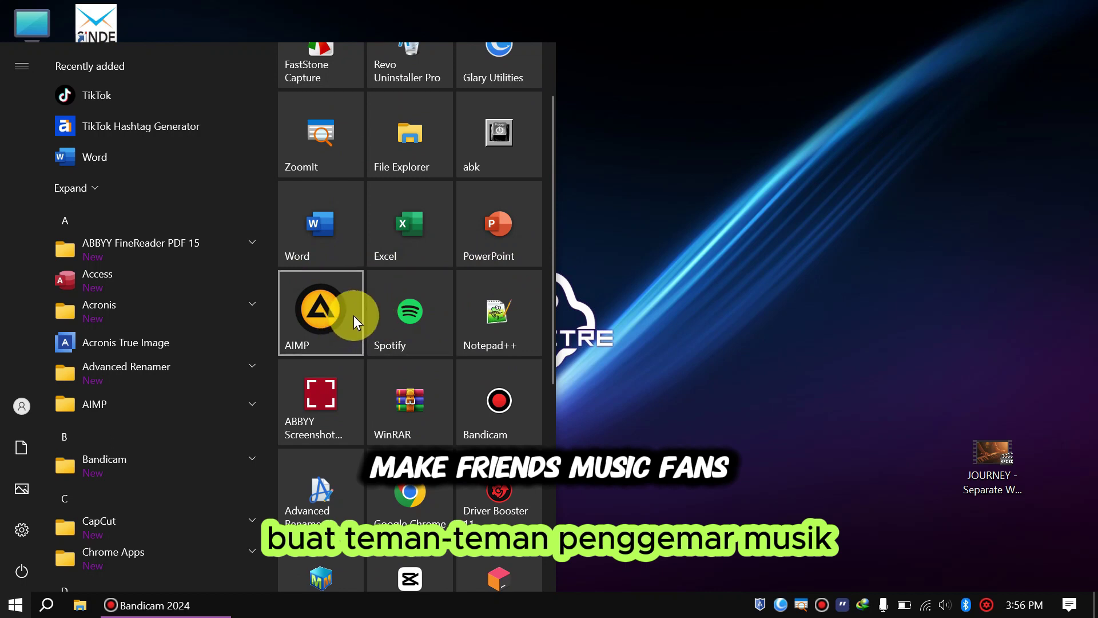
{"action": "left_click", "coordinate": [330, 314]}
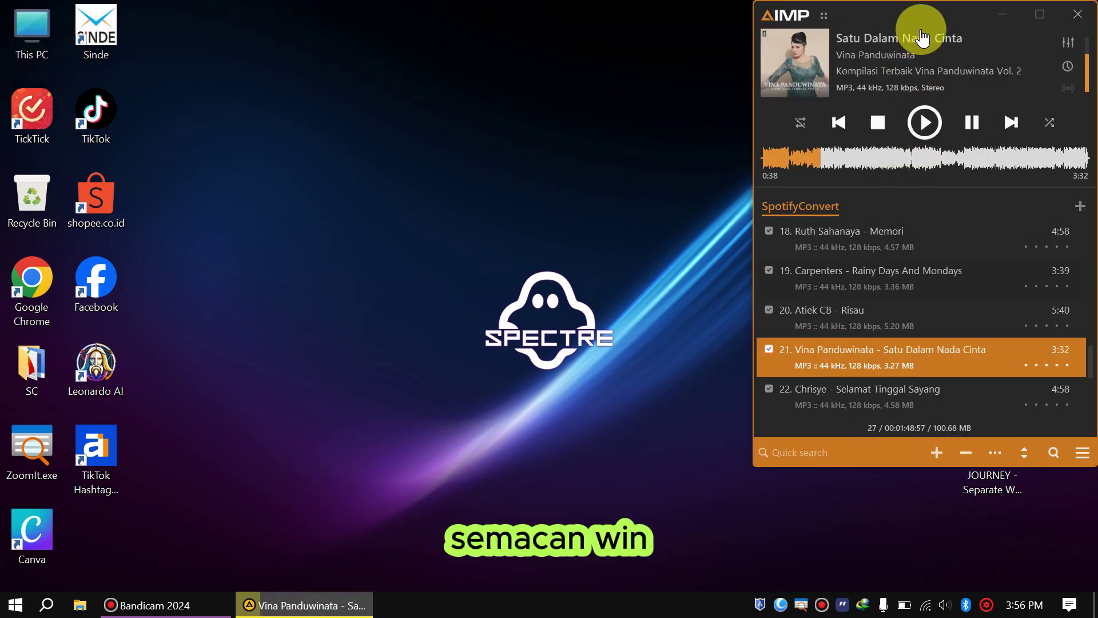
{"action": "left_click_drag", "start_coordinate": [933, 18], "coordinate": [580, 91]}
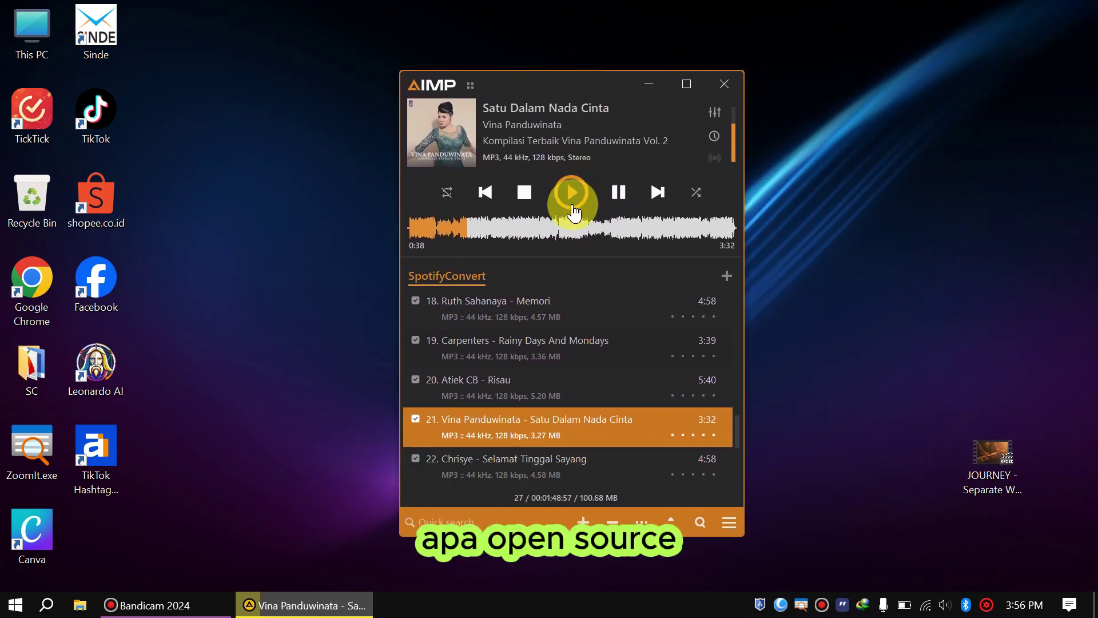
Step: Set AIMP's playback volume to 35%
{"action": "scroll", "coordinate": [603, 137], "scroll_direction": "down", "scroll_amount": 2}
{"action": "scroll", "coordinate": [604, 137], "scroll_direction": "up", "scroll_amount": 2}
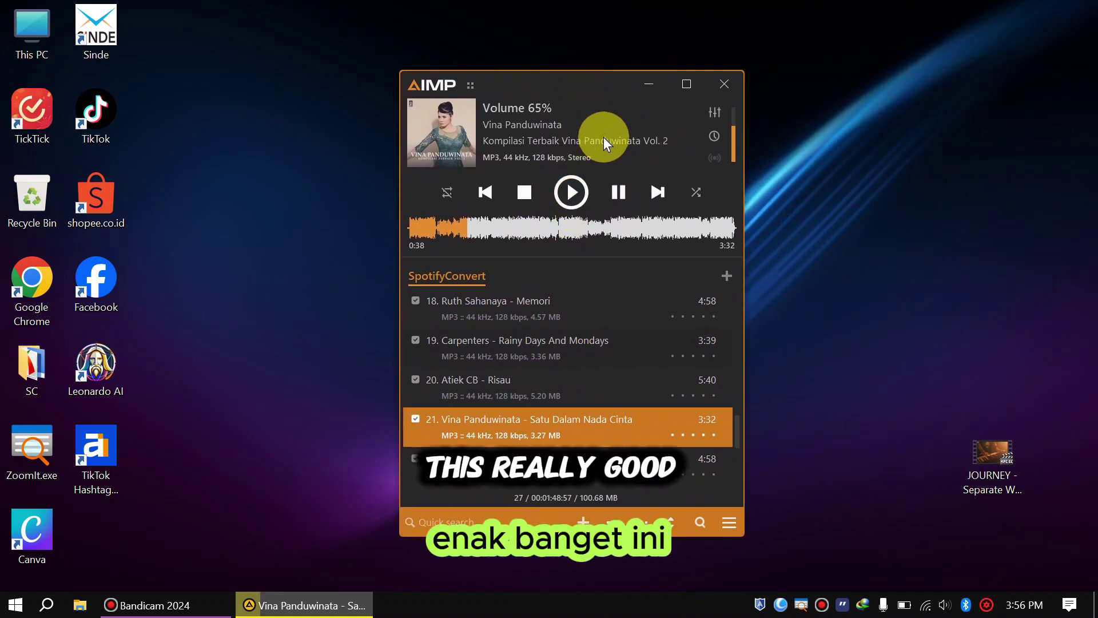
{"action": "left_click", "coordinate": [733, 139]}
{"action": "left_click_drag", "start_coordinate": [734, 147], "coordinate": [731, 151]}
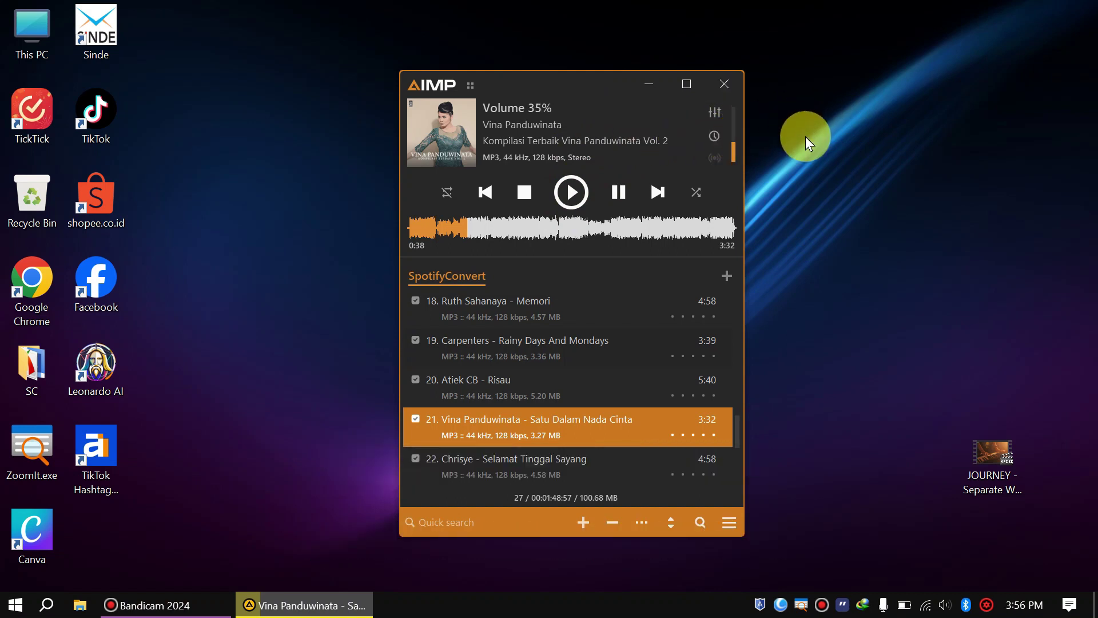
Step: Close the AIMP player, then launch Spotify from its pinned Start tile to view its home page and close it
{"action": "left_click", "coordinate": [736, 82]}
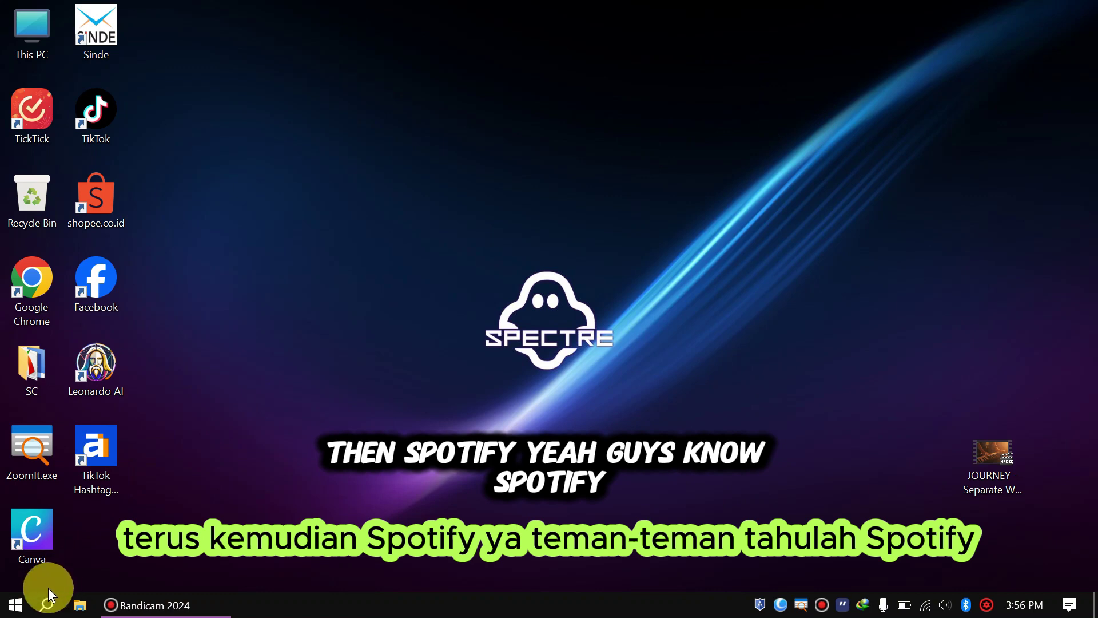
{"action": "left_click", "coordinate": [15, 604]}
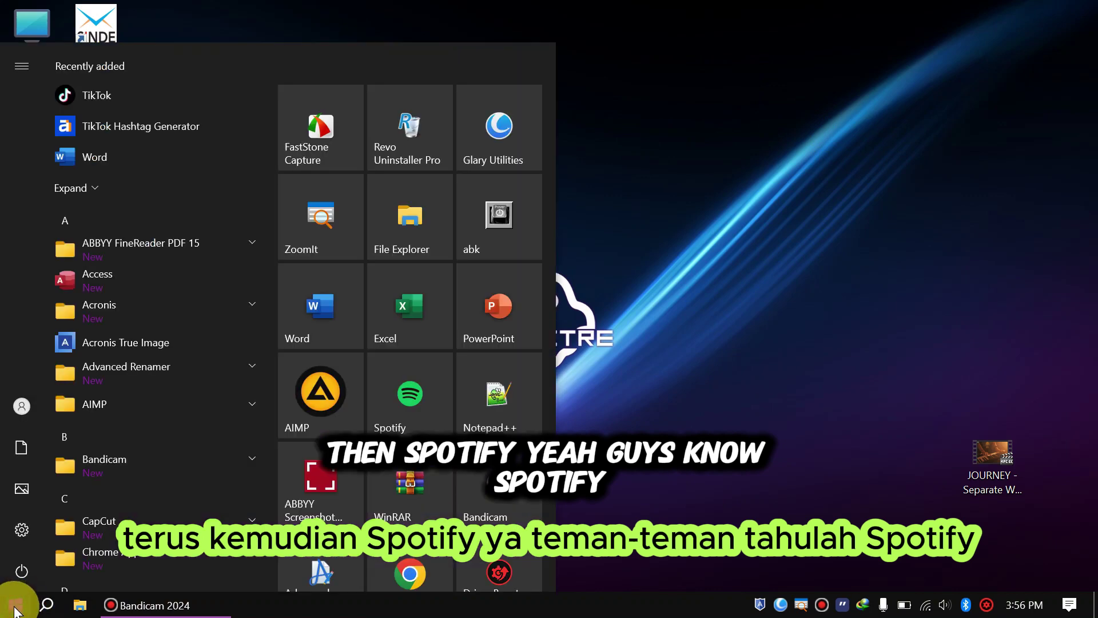
{"action": "left_click", "coordinate": [411, 393]}
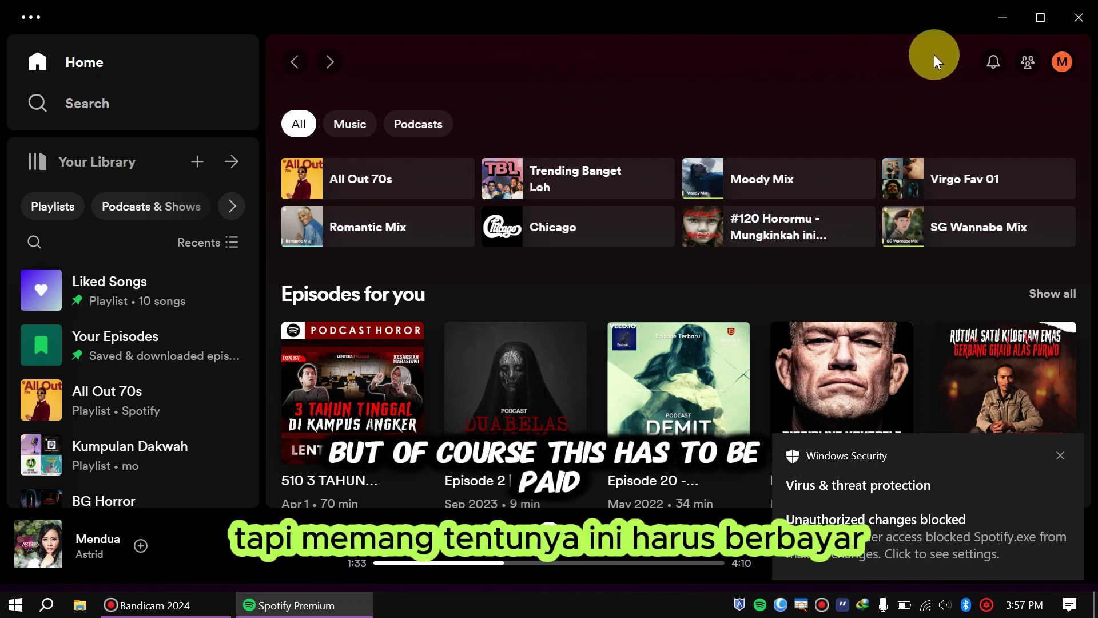
{"action": "left_click", "coordinate": [1078, 23]}
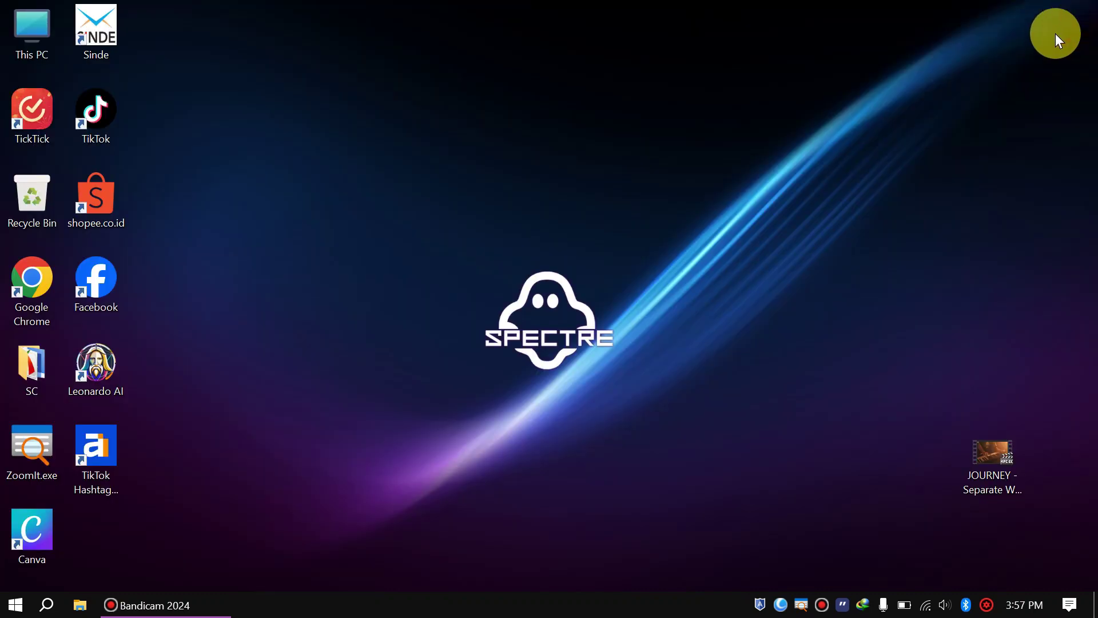
Step: Launch ABBYY FineReader PDF 15 from its pinned Start tile, dismiss the browser window it opens, and close it after viewing its conversion options
{"action": "left_click", "coordinate": [12, 606]}
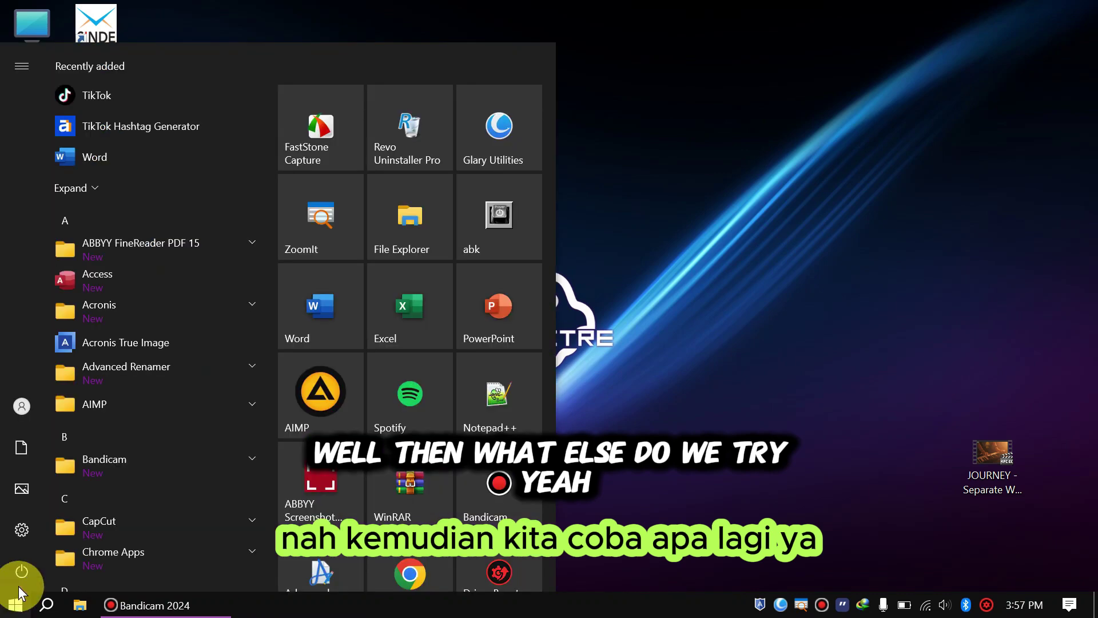
{"action": "scroll", "coordinate": [422, 353], "scroll_direction": "down", "scroll_amount": 1}
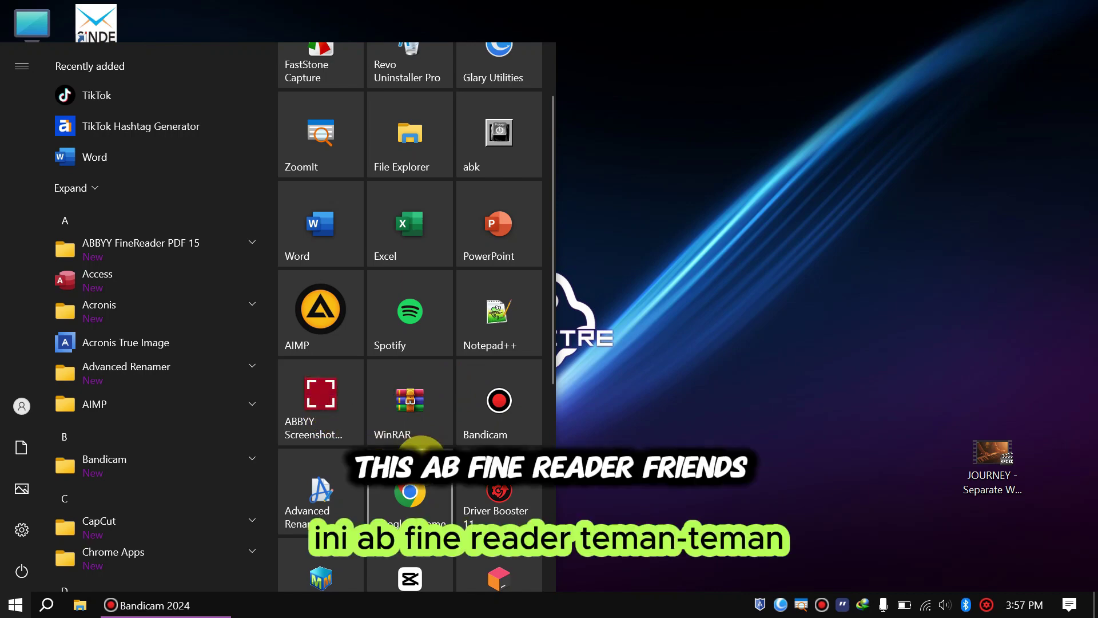
{"action": "scroll", "coordinate": [422, 449], "scroll_direction": "down", "scroll_amount": 6}
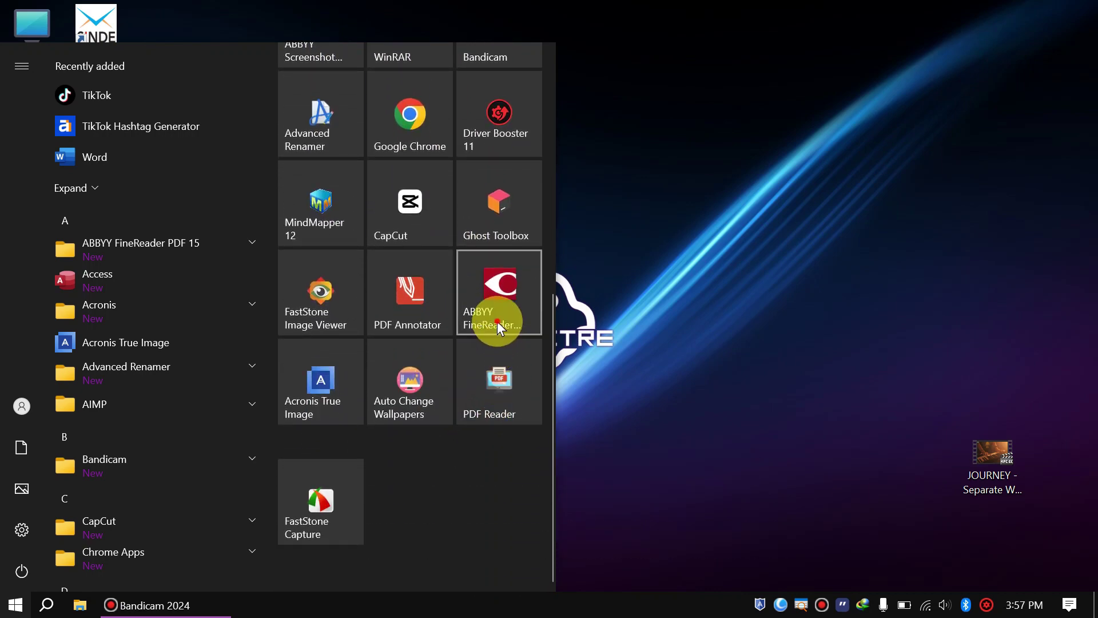
{"action": "left_click", "coordinate": [496, 320]}
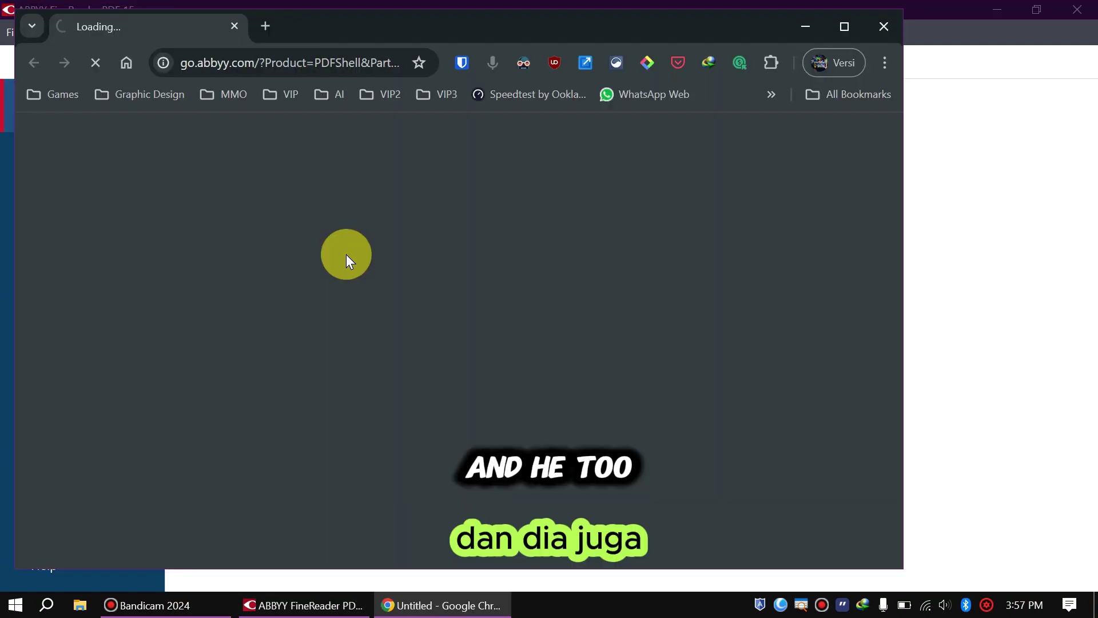
{"action": "left_click", "coordinate": [890, 20]}
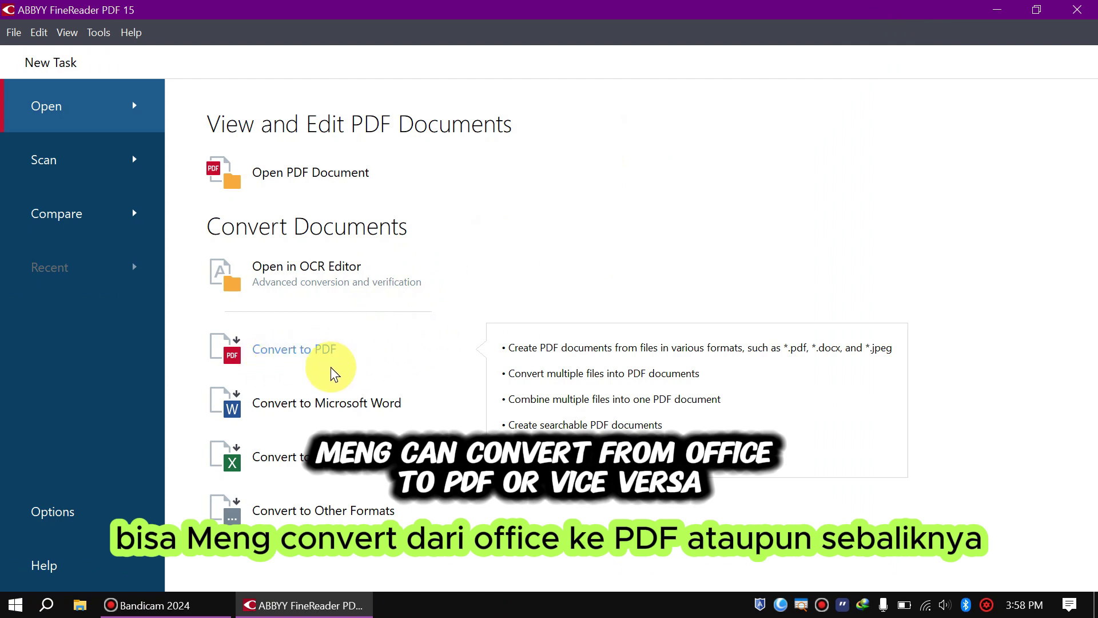
{"action": "left_click", "coordinate": [1082, 7]}
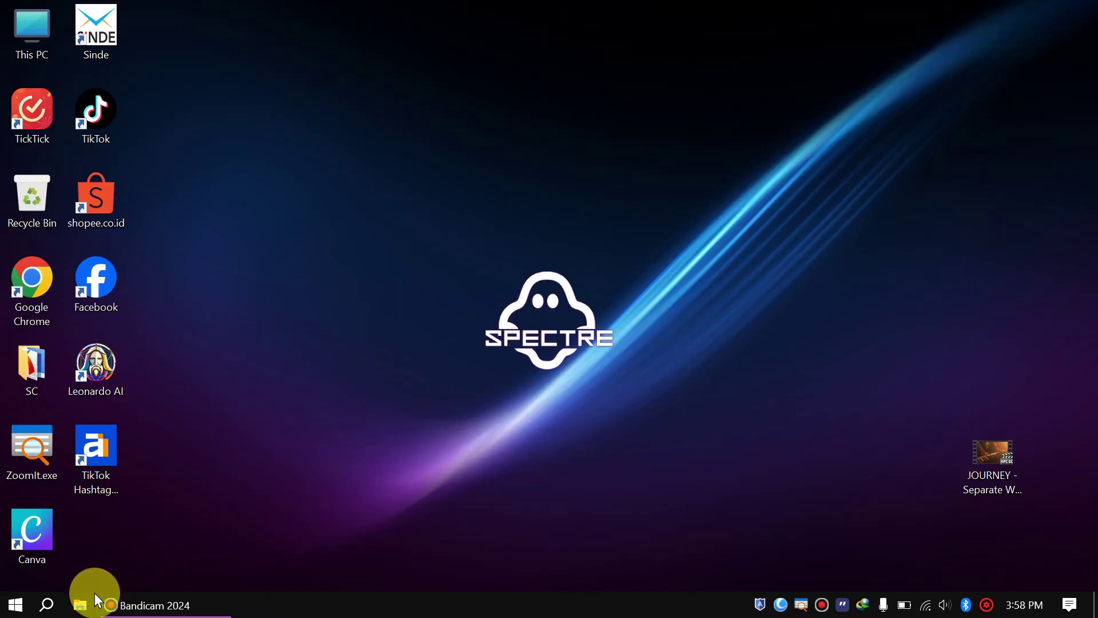
Step: Launch Advanced Renamer from its pinned Start tile, move its window higher on the desktop, and close it
{"action": "left_click", "coordinate": [16, 604]}
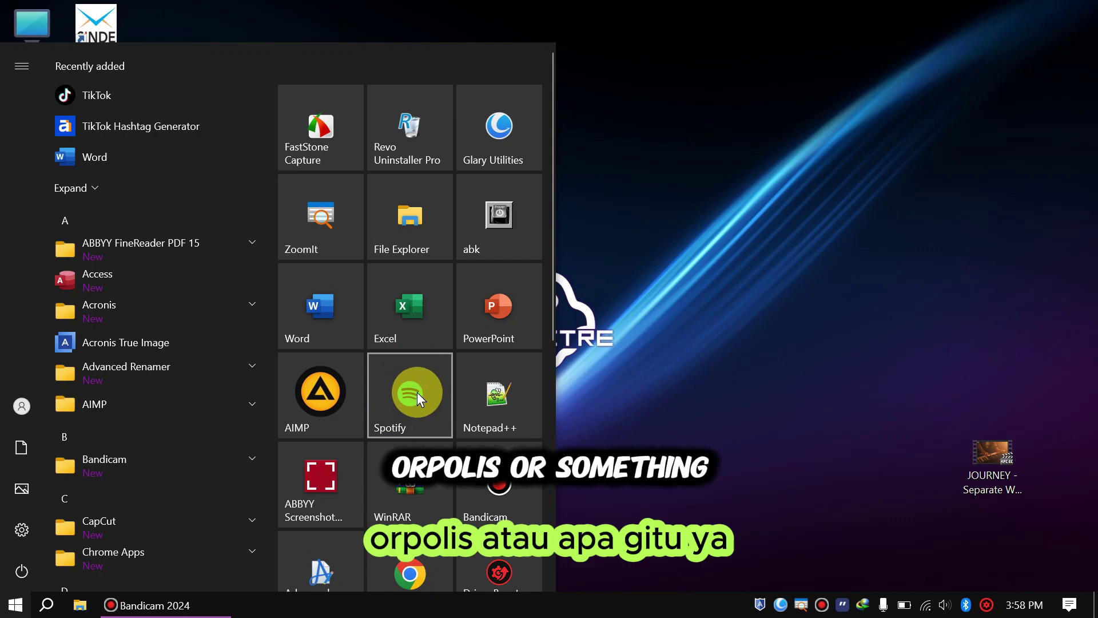
{"action": "scroll", "coordinate": [420, 391], "scroll_direction": "down", "scroll_amount": 3}
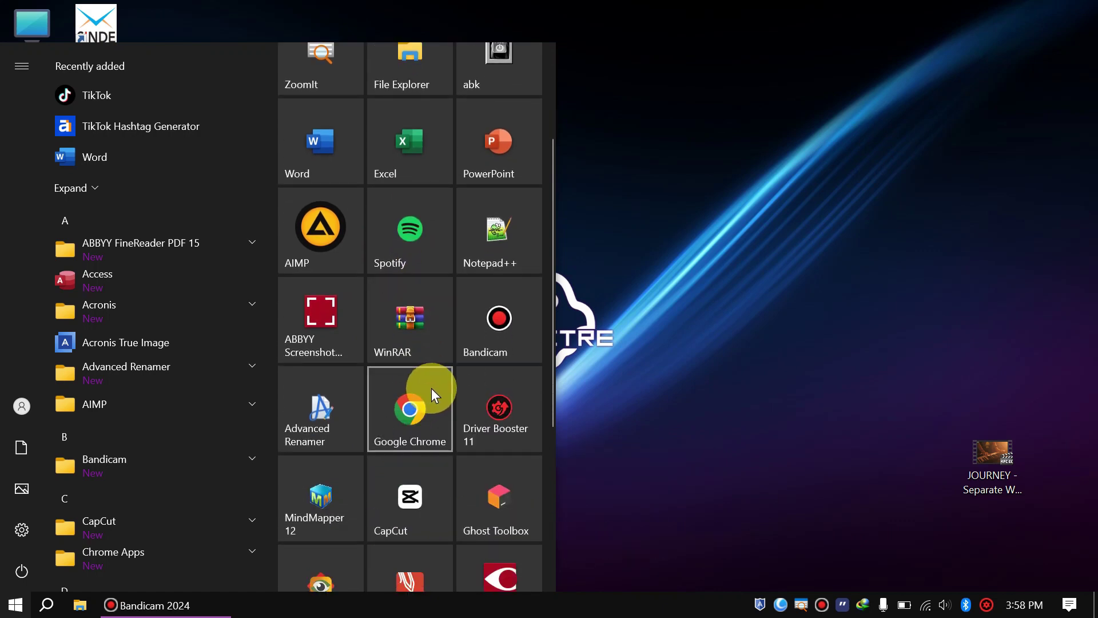
{"action": "scroll", "coordinate": [431, 388], "scroll_direction": "down", "scroll_amount": 2}
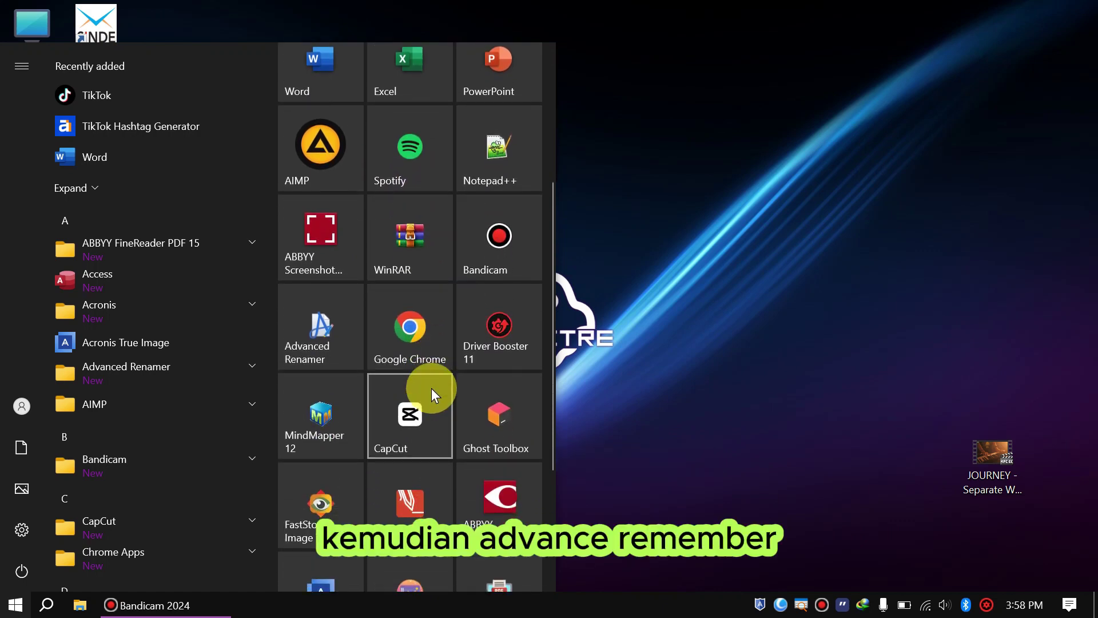
{"action": "left_click", "coordinate": [355, 365]}
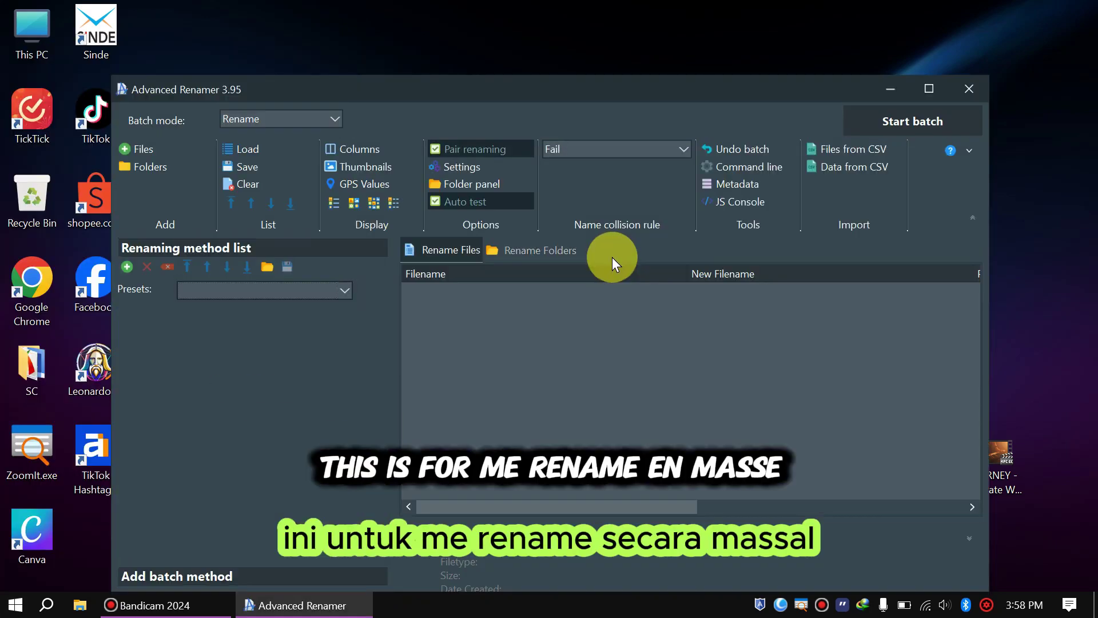
{"action": "left_click_drag", "start_coordinate": [591, 91], "coordinate": [601, 44]}
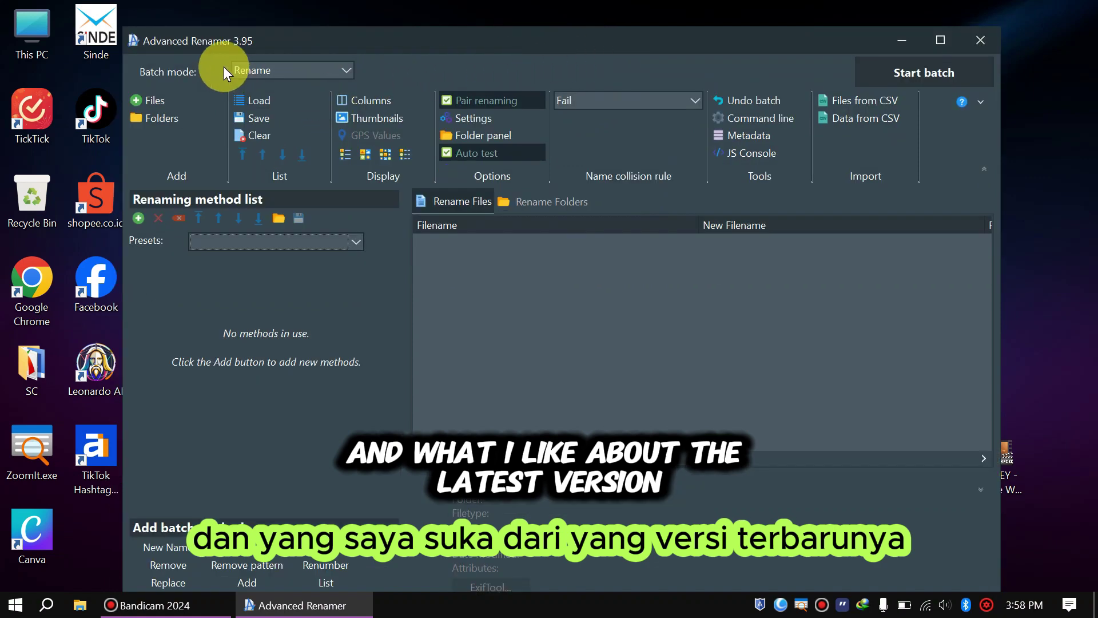
{"action": "left_click", "coordinate": [983, 38]}
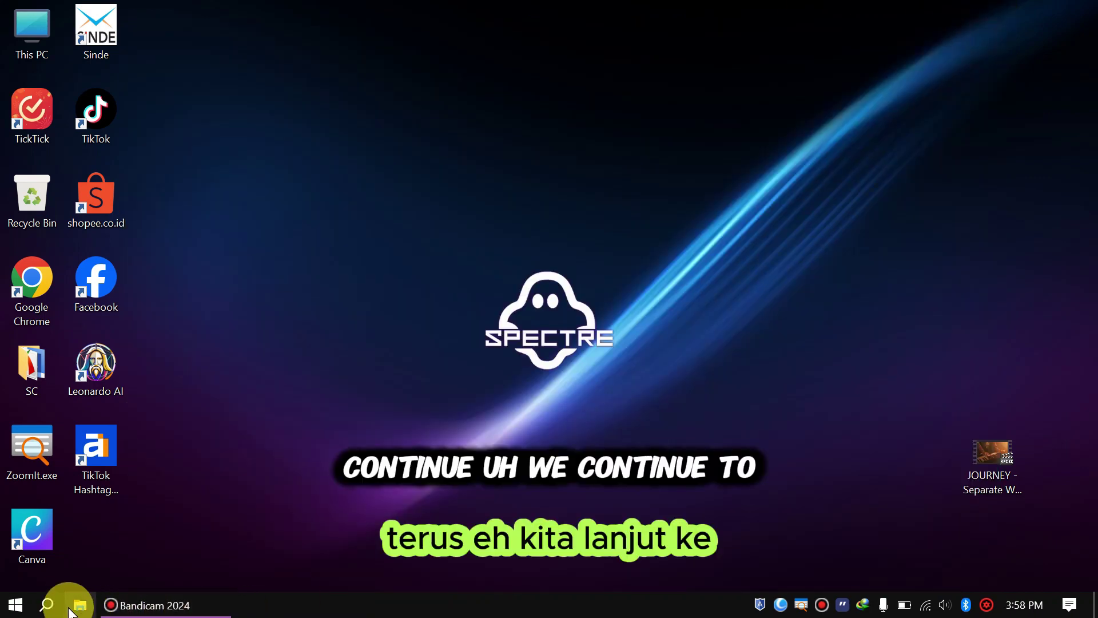
Step: Launch MindMapper 12 from its pinned Start tile, look through the Elements of a Business Plan sample map, and close it
{"action": "left_click", "coordinate": [14, 604]}
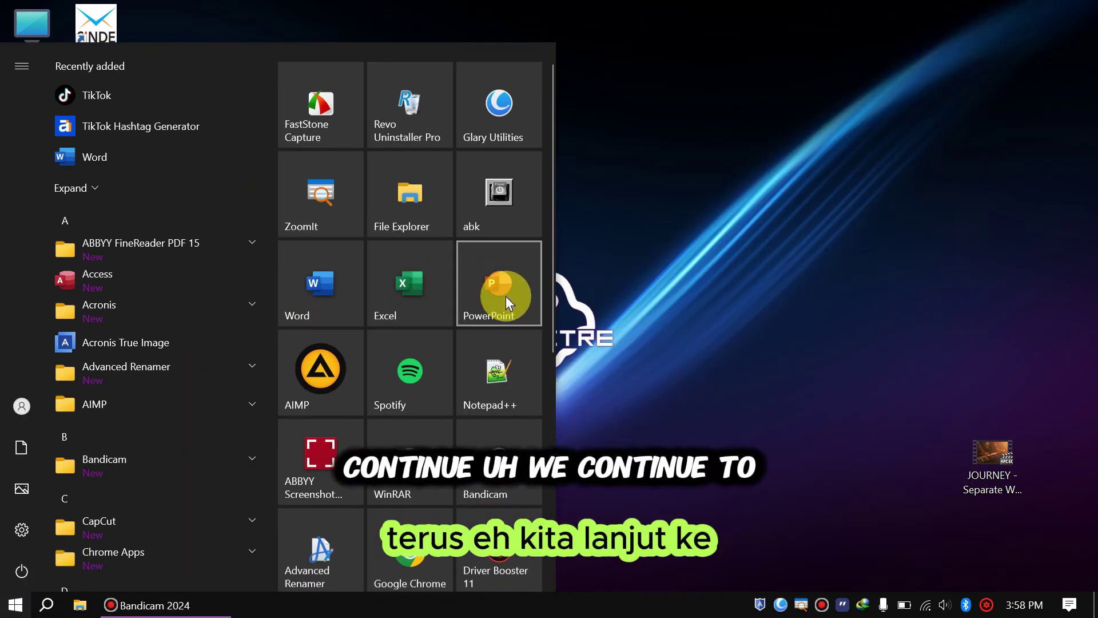
{"action": "scroll", "coordinate": [505, 296], "scroll_direction": "down", "scroll_amount": 5}
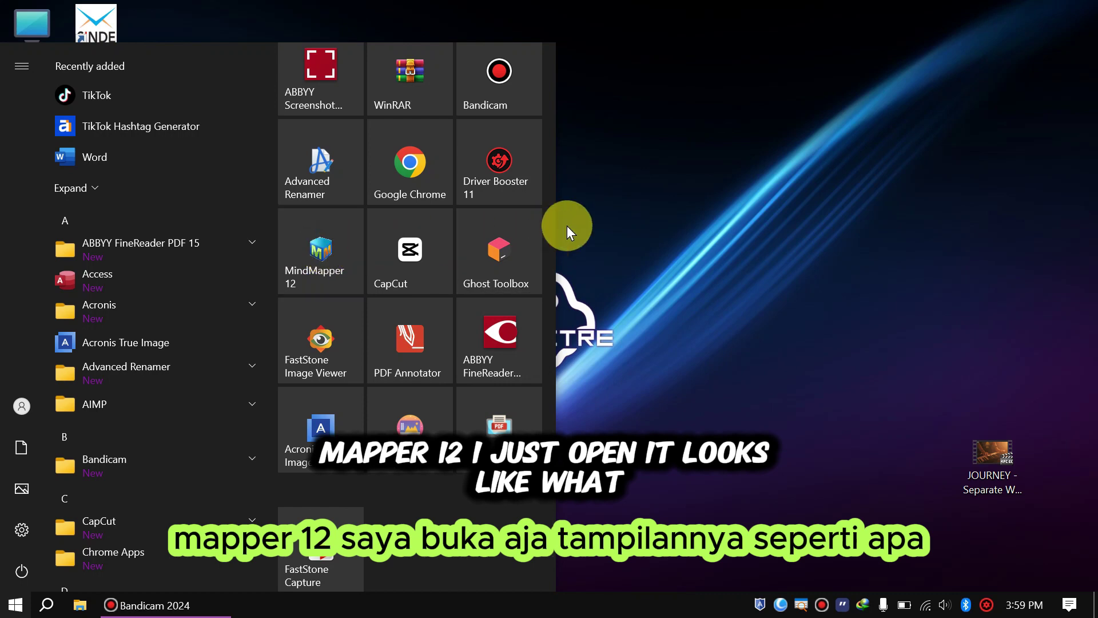
{"action": "left_click", "coordinate": [329, 251]}
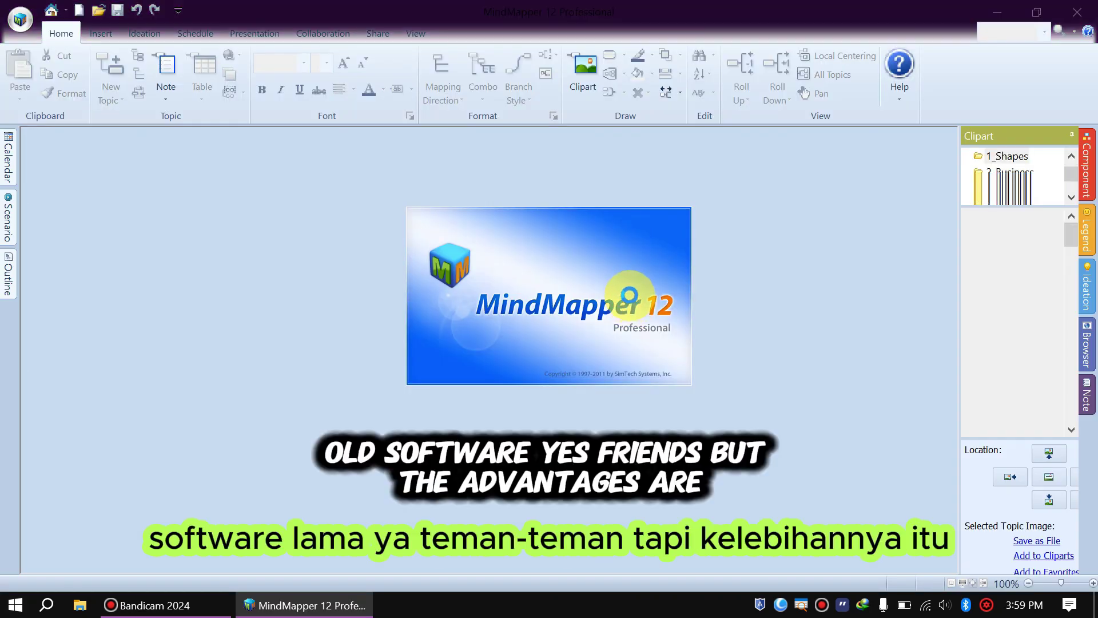
{"action": "scroll", "coordinate": [768, 256], "scroll_direction": "up", "scroll_amount": 3}
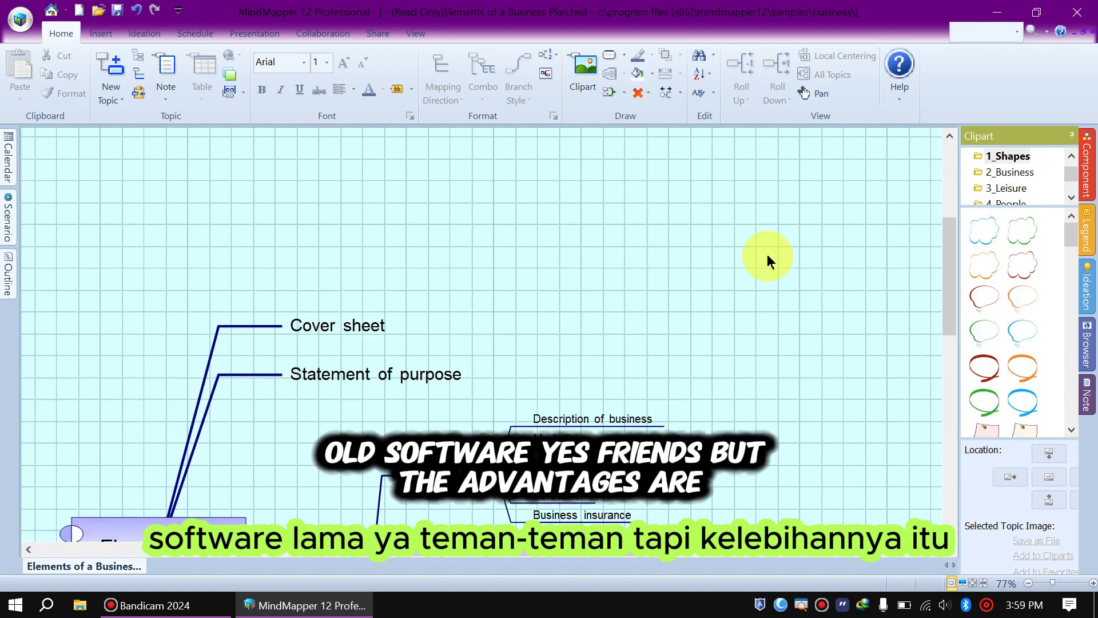
{"action": "scroll", "coordinate": [769, 260], "scroll_direction": "down", "scroll_amount": 3}
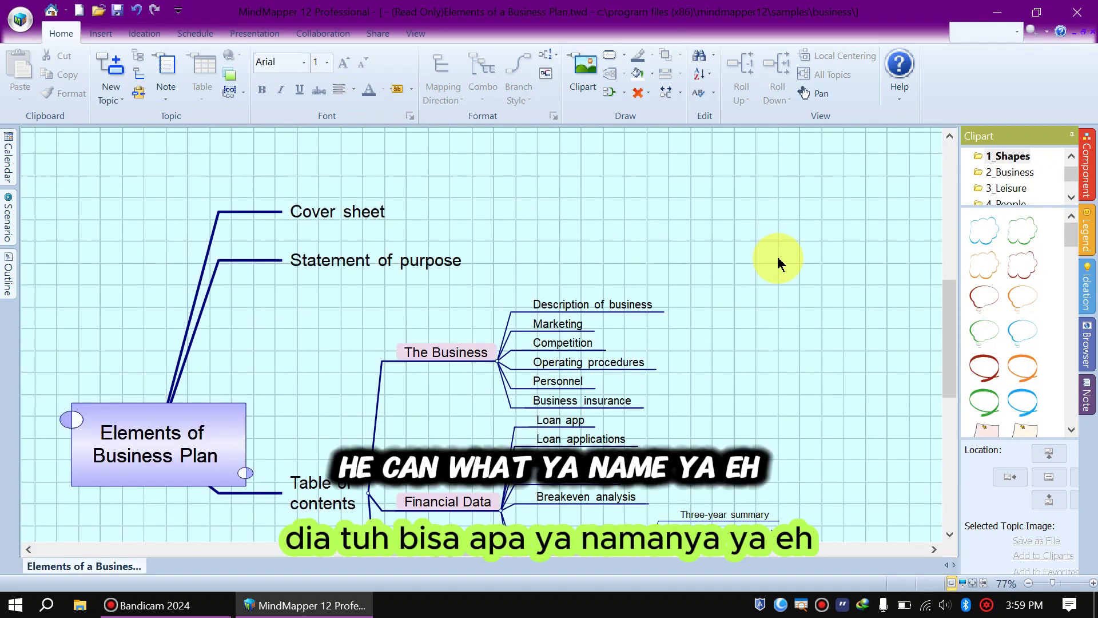
{"action": "scroll", "coordinate": [777, 260], "scroll_direction": "down", "scroll_amount": 2}
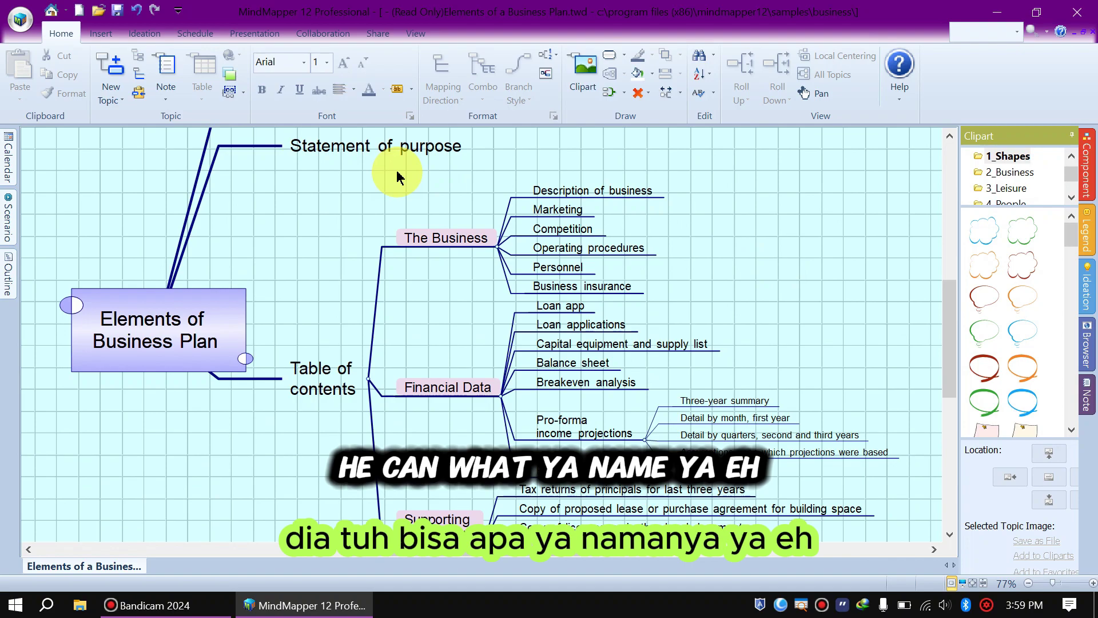
{"action": "key", "text": "alt+F4"}
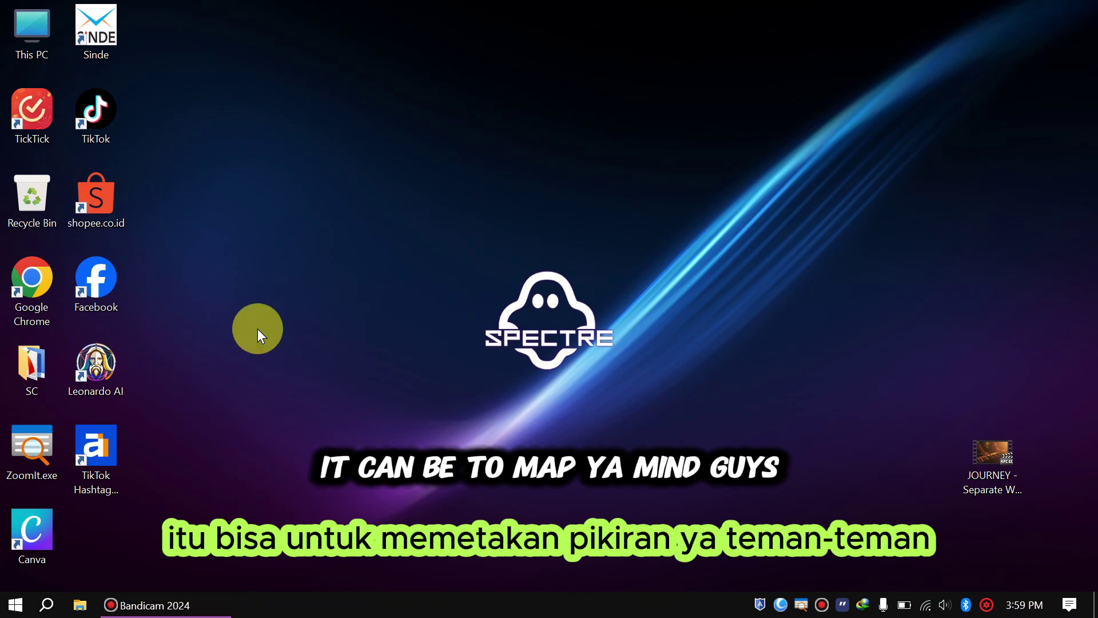
Step: Launch FastStone Image Viewer from its pinned Start tile, browse to the 3D Objects folder, maximize the window, and close it
{"action": "left_click", "coordinate": [7, 608]}
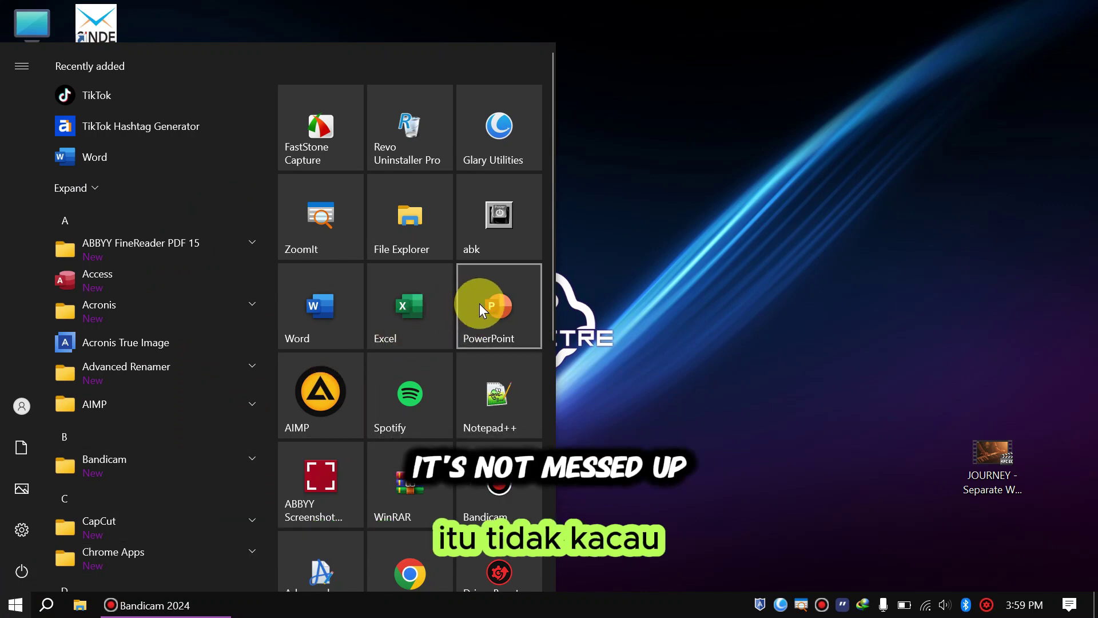
{"action": "scroll", "coordinate": [488, 297], "scroll_direction": "down", "scroll_amount": 5}
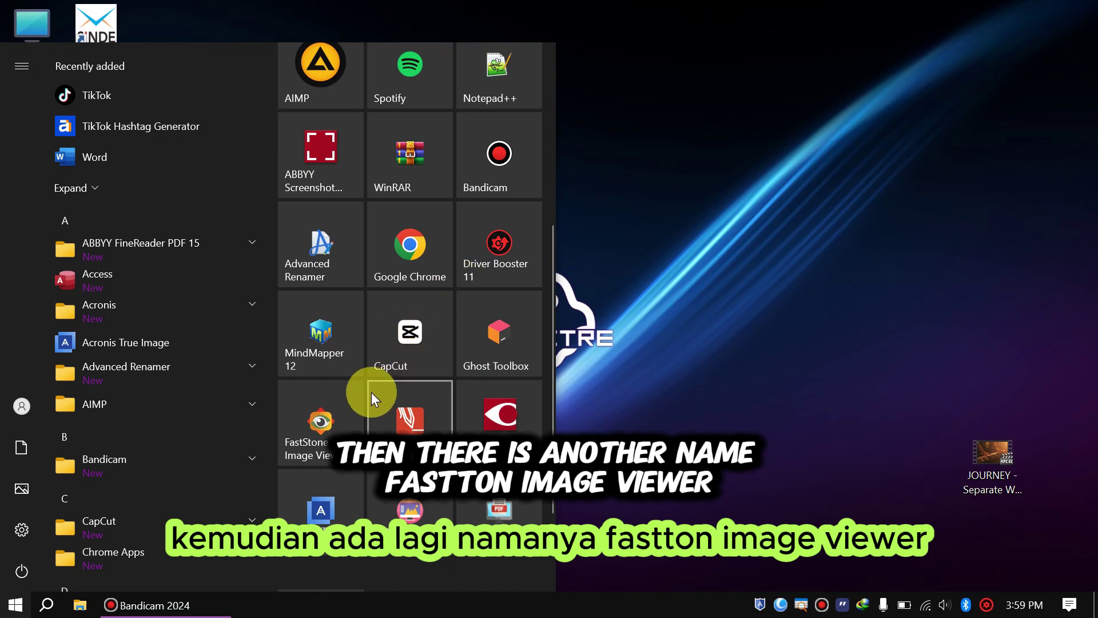
{"action": "left_click", "coordinate": [309, 414]}
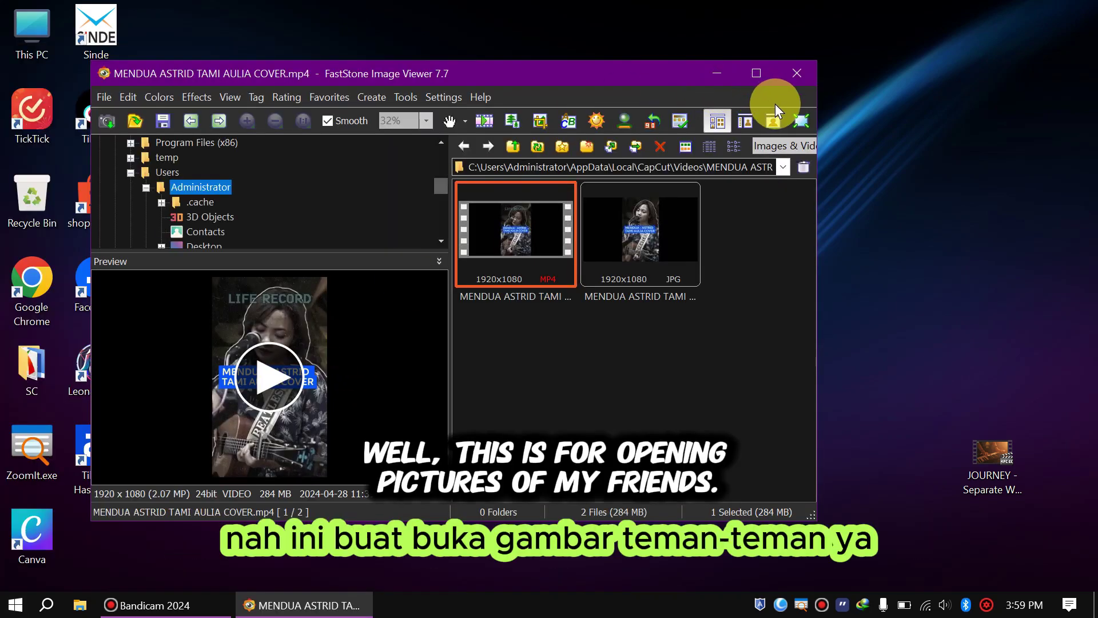
{"action": "left_click", "coordinate": [241, 218]}
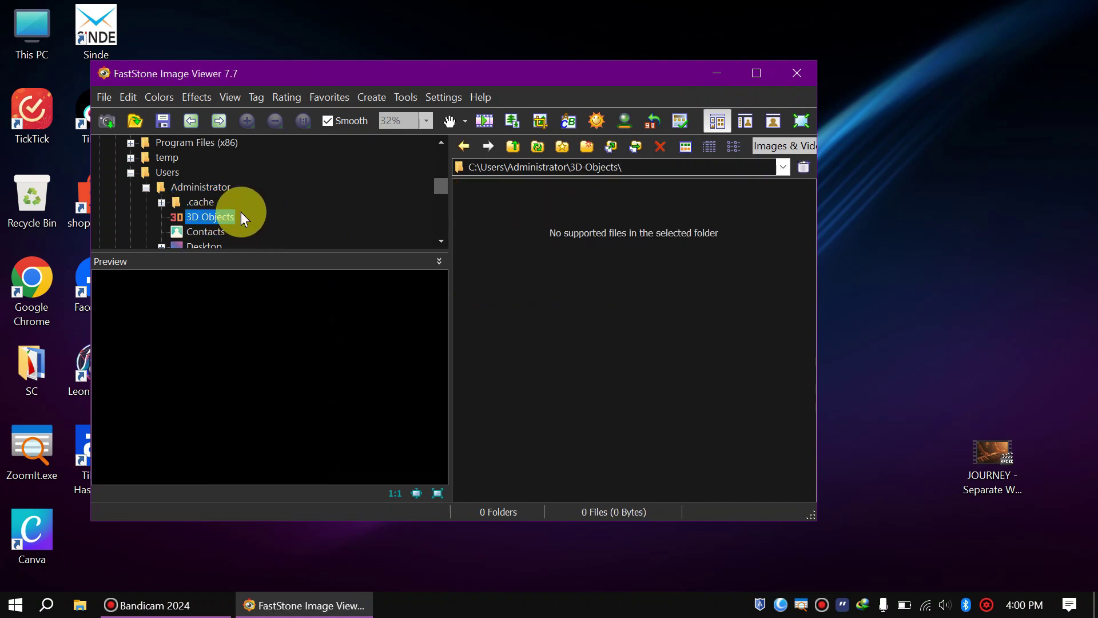
{"action": "left_click", "coordinate": [755, 73]}
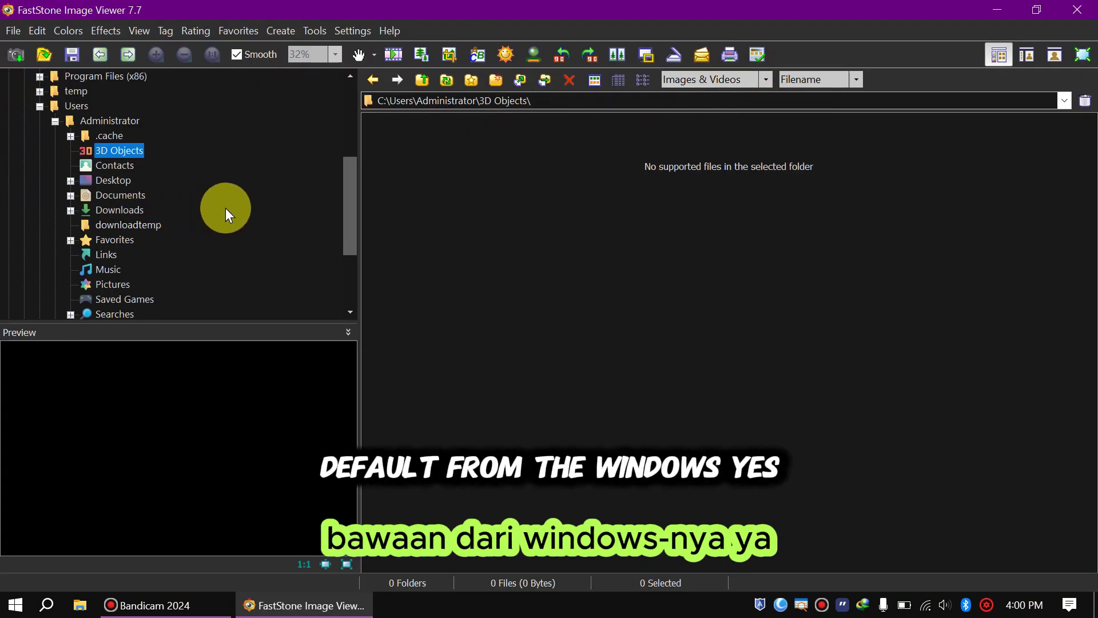
{"action": "left_click", "coordinate": [1077, 10]}
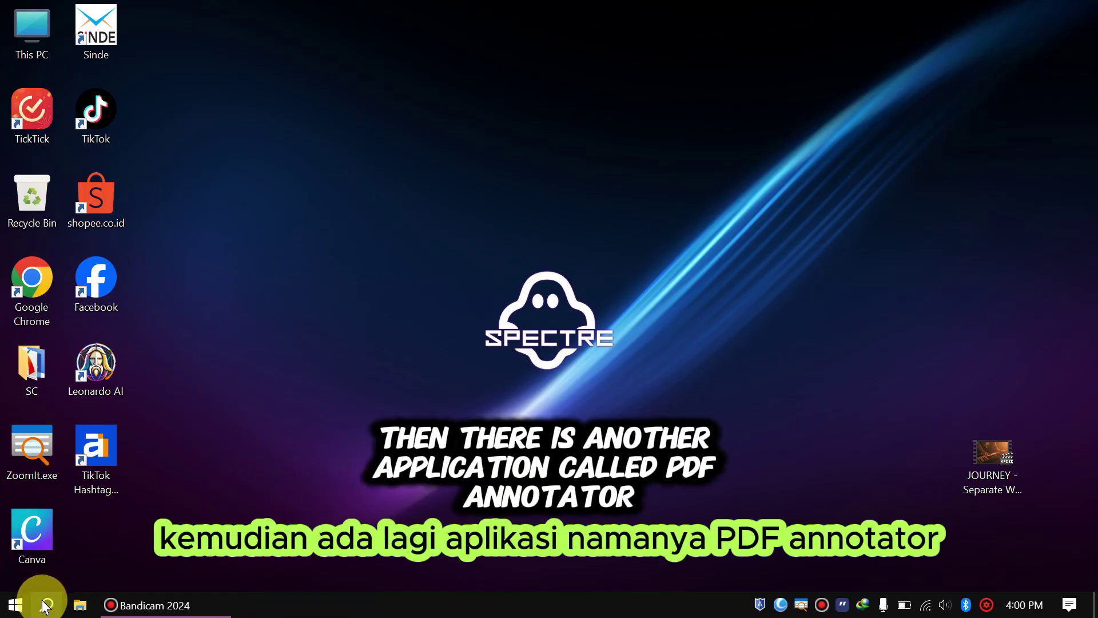
Step: Launch PDF Annotator from its pinned Start tile to view its annotation tools, and close it
{"action": "left_click", "coordinate": [16, 604]}
{"action": "scroll", "coordinate": [476, 371], "scroll_direction": "down", "scroll_amount": 5}
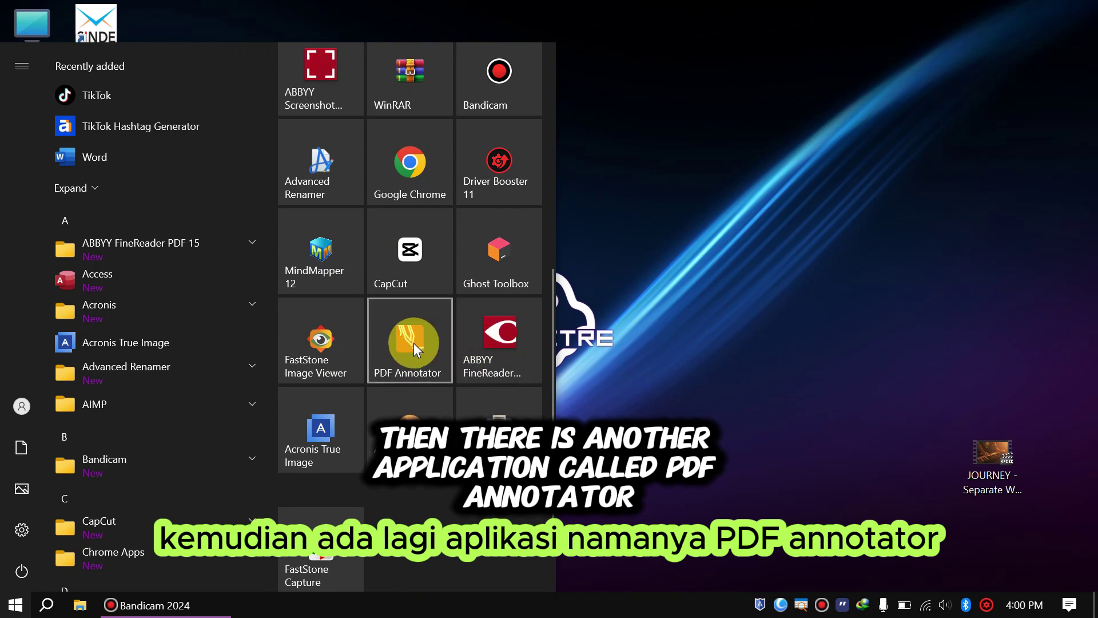
{"action": "left_click", "coordinate": [406, 341]}
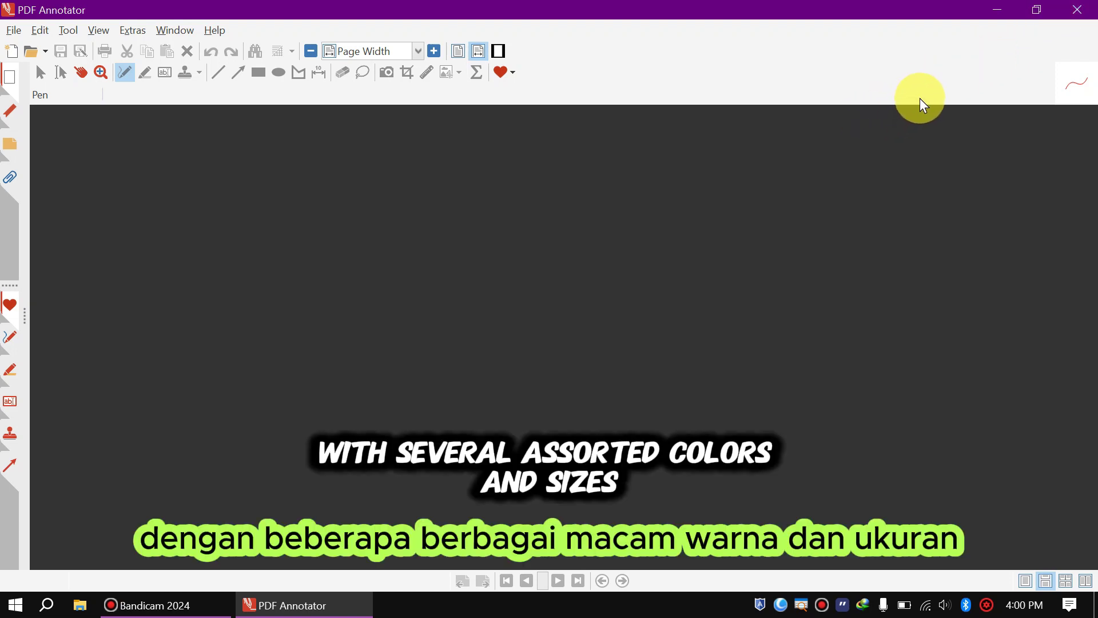
{"action": "left_click", "coordinate": [1073, 11]}
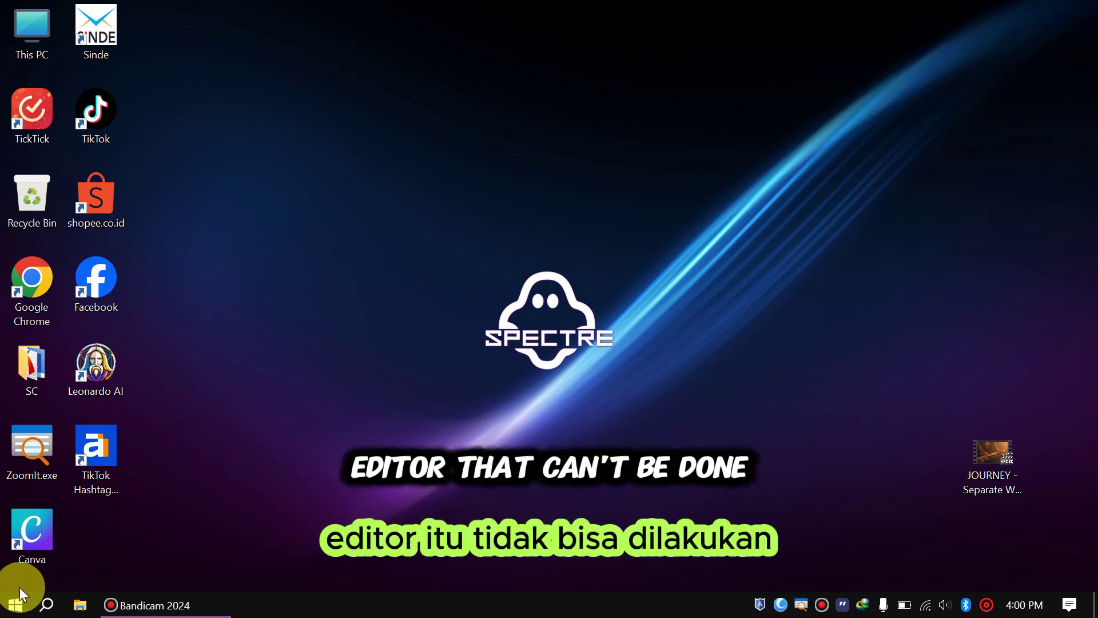
Step: Launch the VOVSOFT PDF Reader from its pinned Start tile and maximize its window
{"action": "left_click", "coordinate": [16, 611]}
{"action": "scroll", "coordinate": [471, 351], "scroll_direction": "down", "scroll_amount": 7}
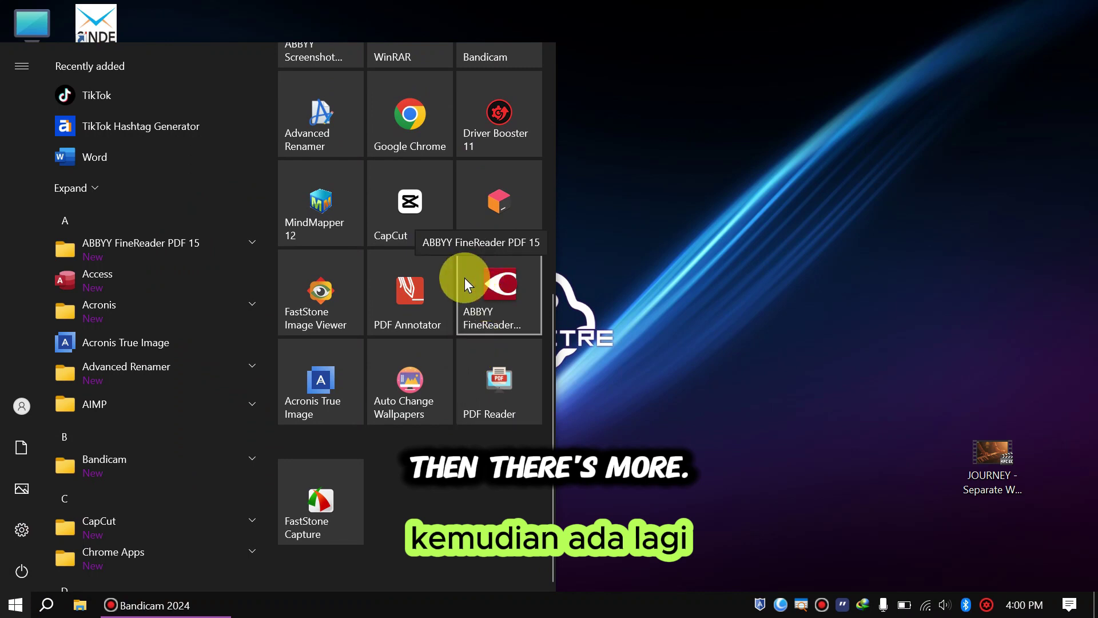
{"action": "left_click", "coordinate": [500, 386]}
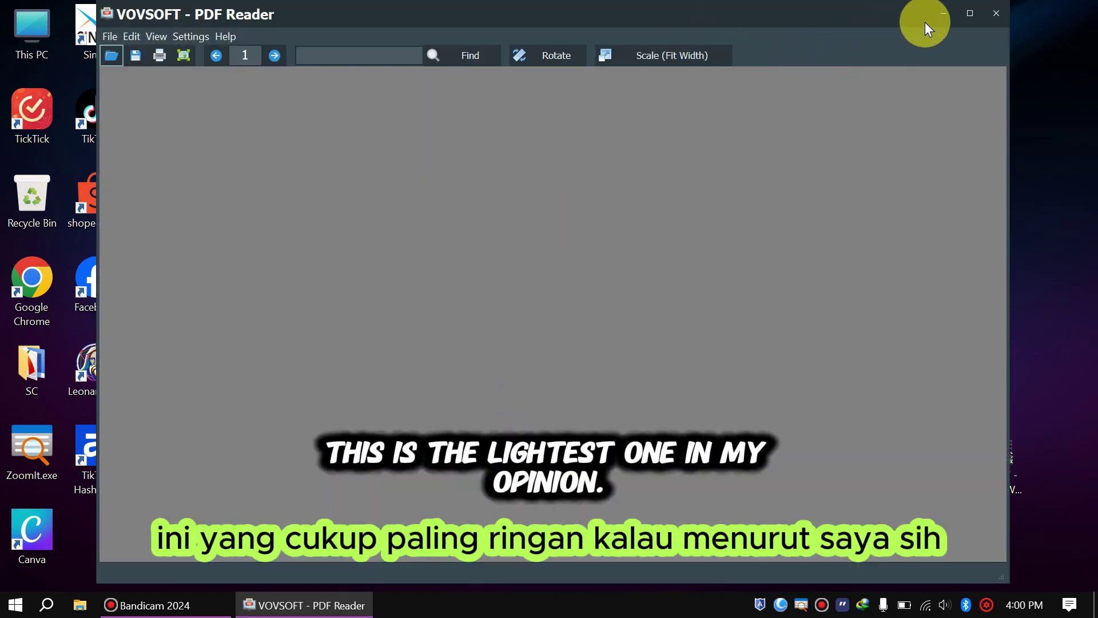
{"action": "left_click", "coordinate": [969, 14]}
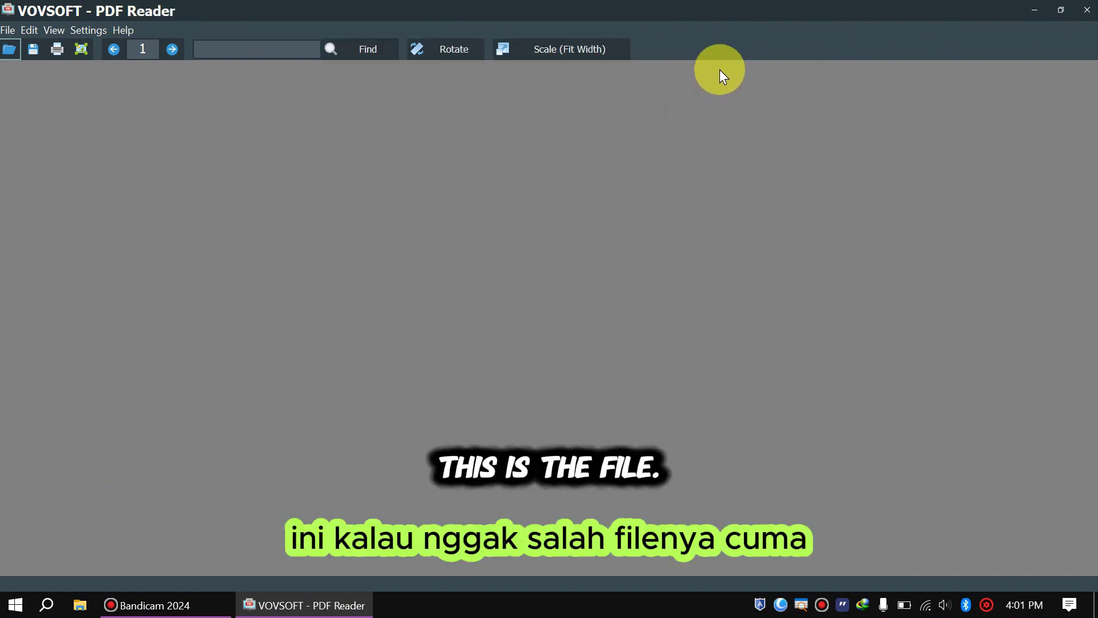
Step: Close the PDF Reader and browse the pinned Start tiles down to Acronis True Image
{"action": "left_click", "coordinate": [1085, 10]}
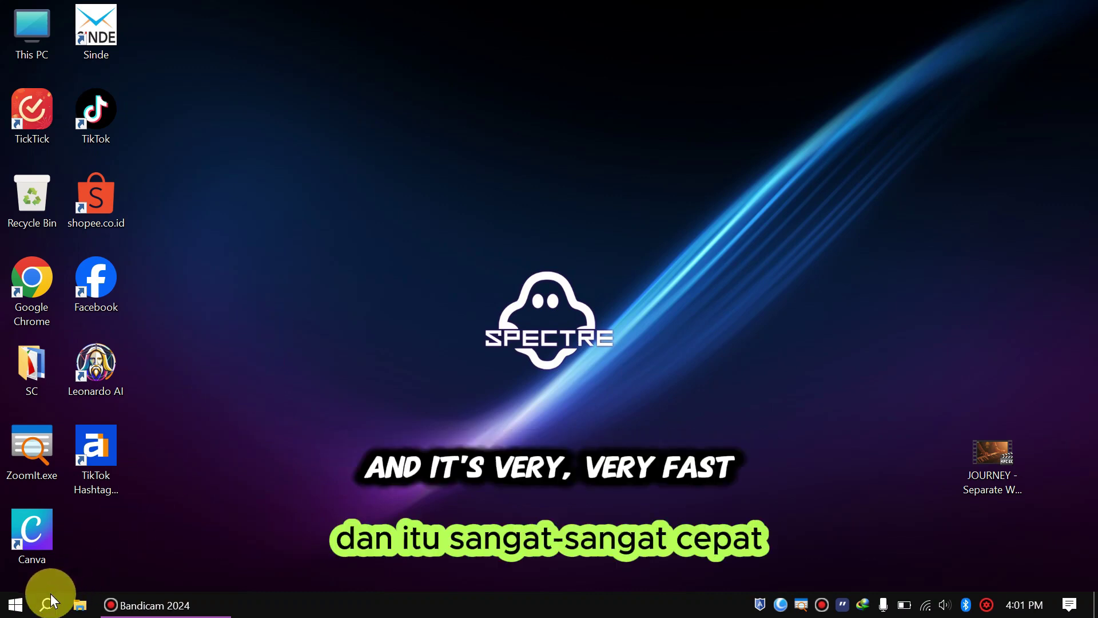
{"action": "left_click", "coordinate": [14, 604]}
{"action": "scroll", "coordinate": [451, 365], "scroll_direction": "down", "scroll_amount": 5}
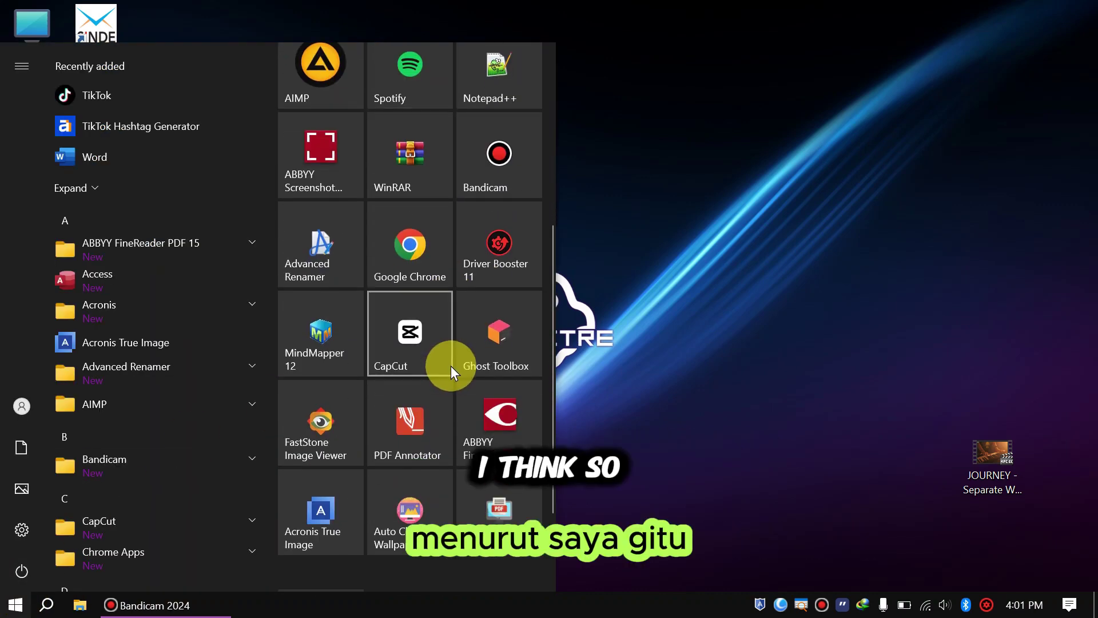
{"action": "scroll", "coordinate": [450, 366], "scroll_direction": "down", "scroll_amount": 3}
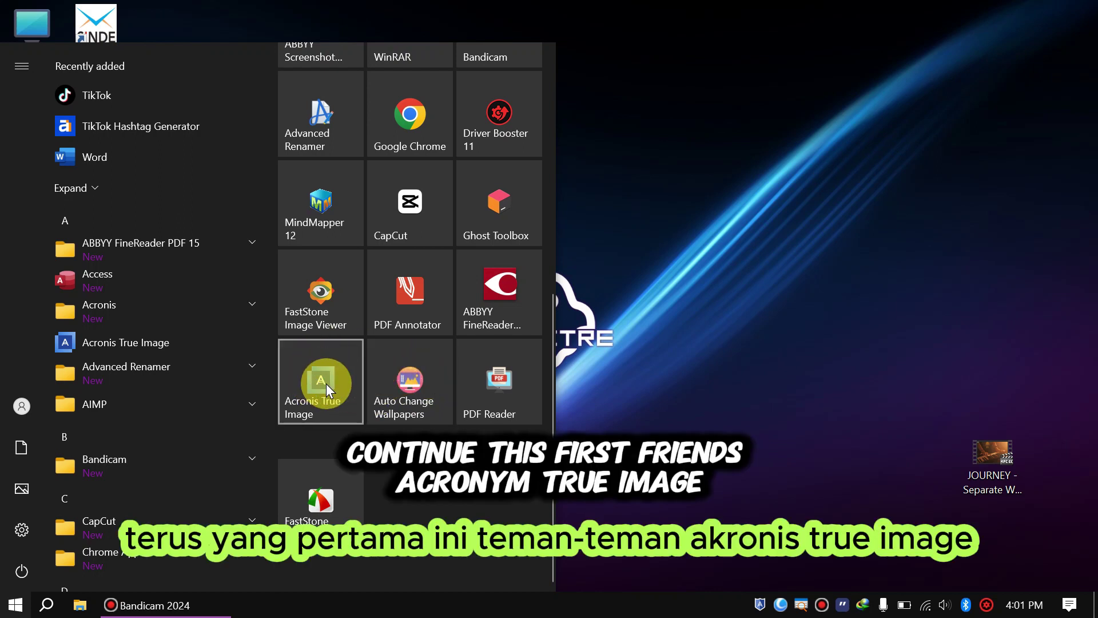
Step: Dismiss the Start menu and exit Glary Utilities Pro from its system tray icon
{"action": "left_click", "coordinate": [676, 345]}
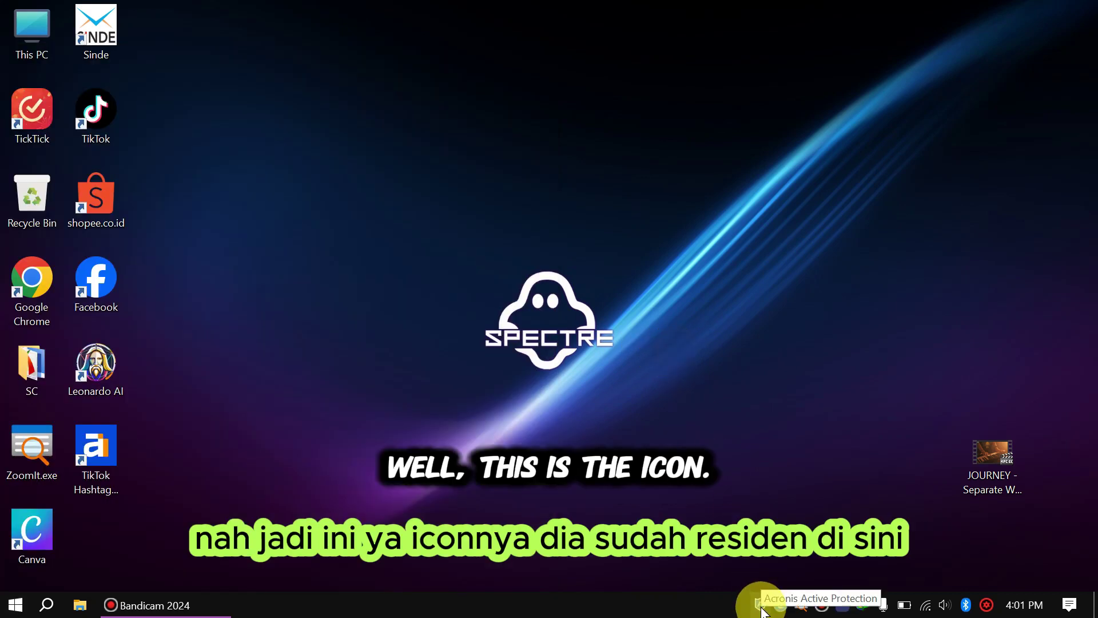
{"action": "right_click", "coordinate": [781, 605]}
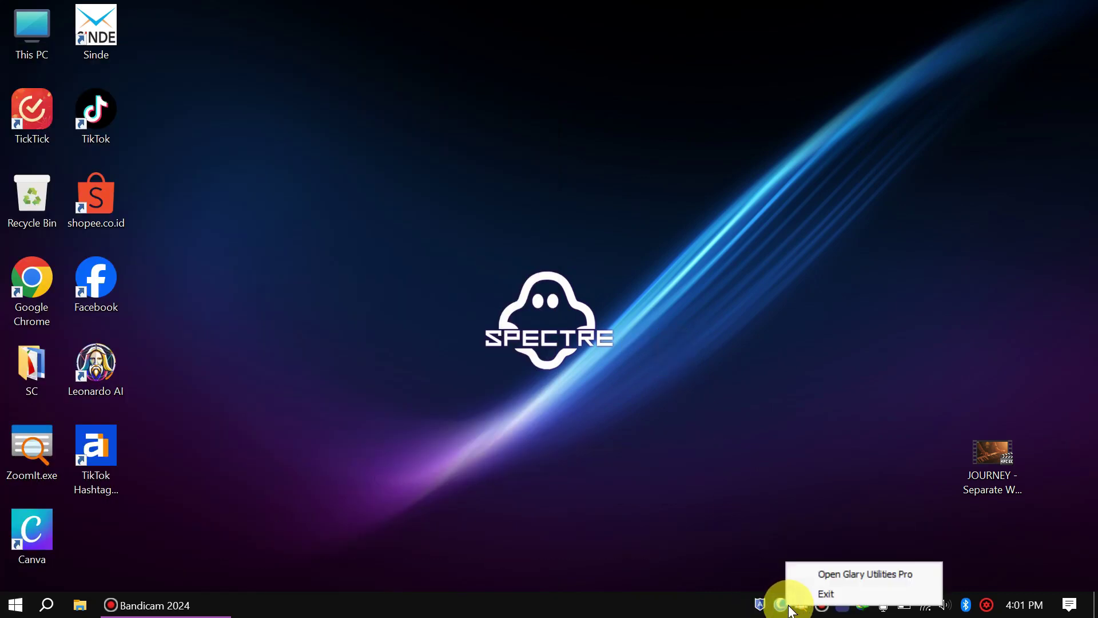
{"action": "left_click", "coordinate": [820, 593]}
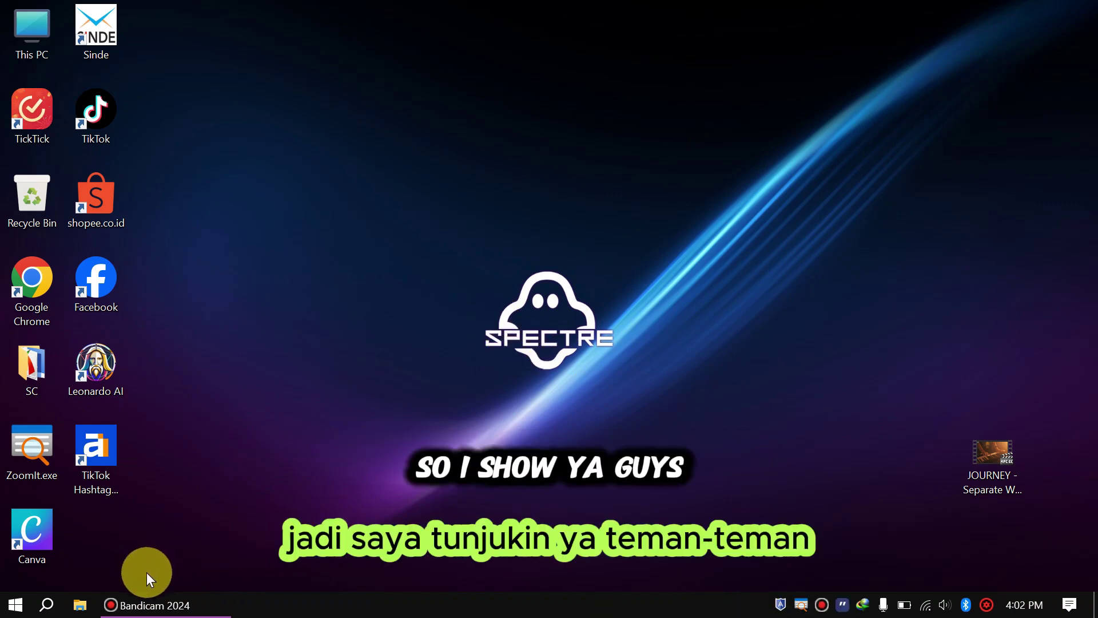
Step: Launch Acronis True Image from its pinned Start tile and dismiss the Windows Security notification
{"action": "left_click", "coordinate": [23, 608]}
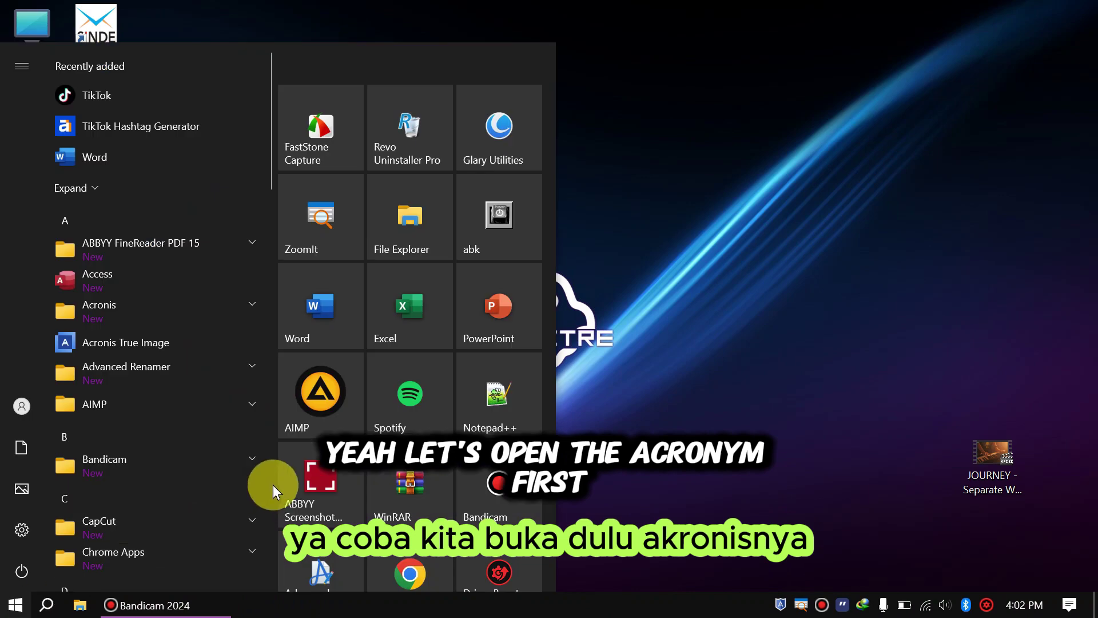
{"action": "scroll", "coordinate": [343, 451], "scroll_direction": "down", "scroll_amount": 5}
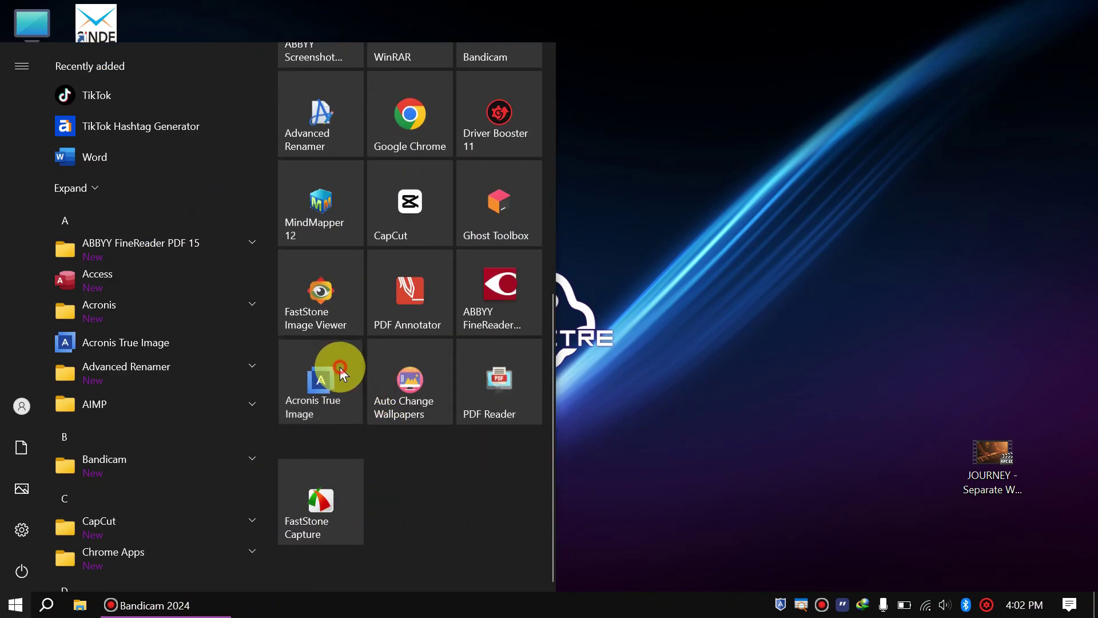
{"action": "left_click", "coordinate": [340, 367]}
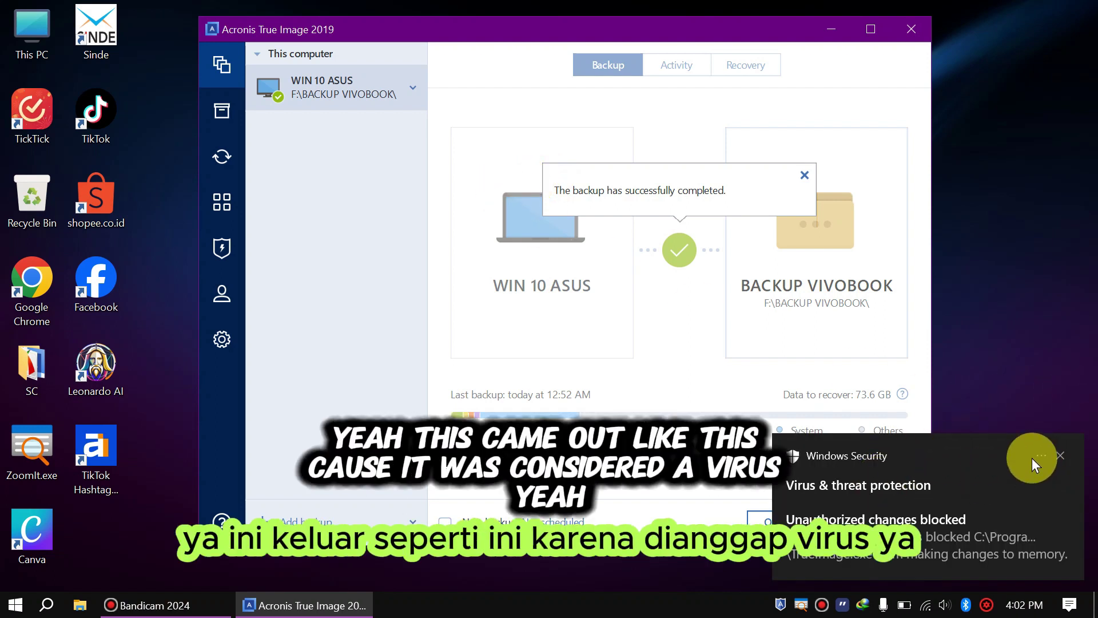
{"action": "left_click", "coordinate": [1058, 456]}
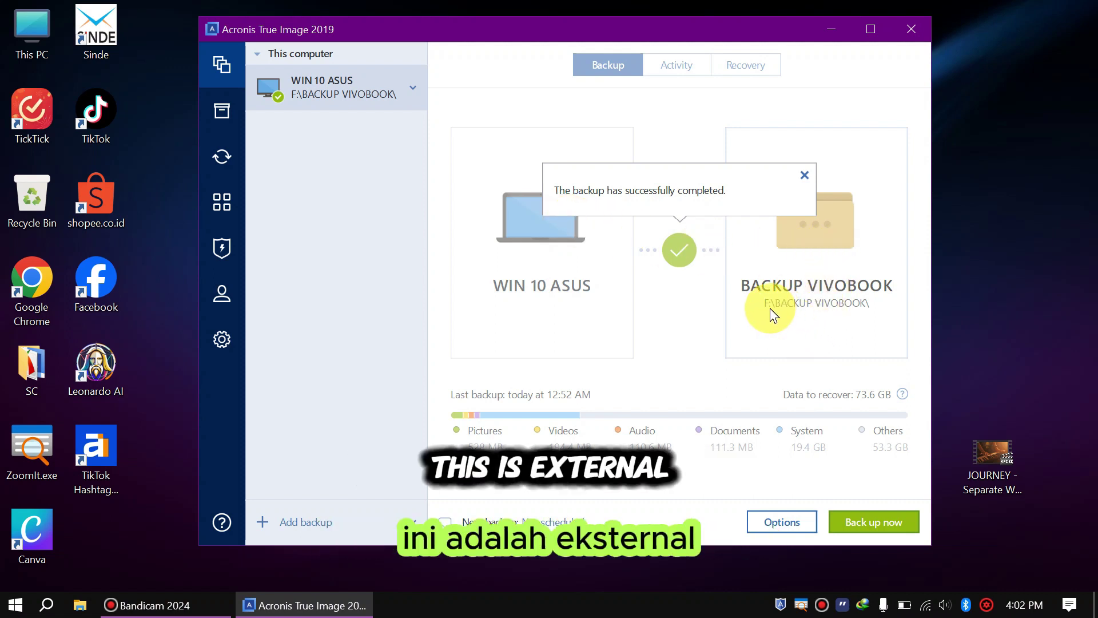
Step: Switch to File Explorer, show the drives in This PC, and refresh the drive list
{"action": "left_click", "coordinate": [81, 604]}
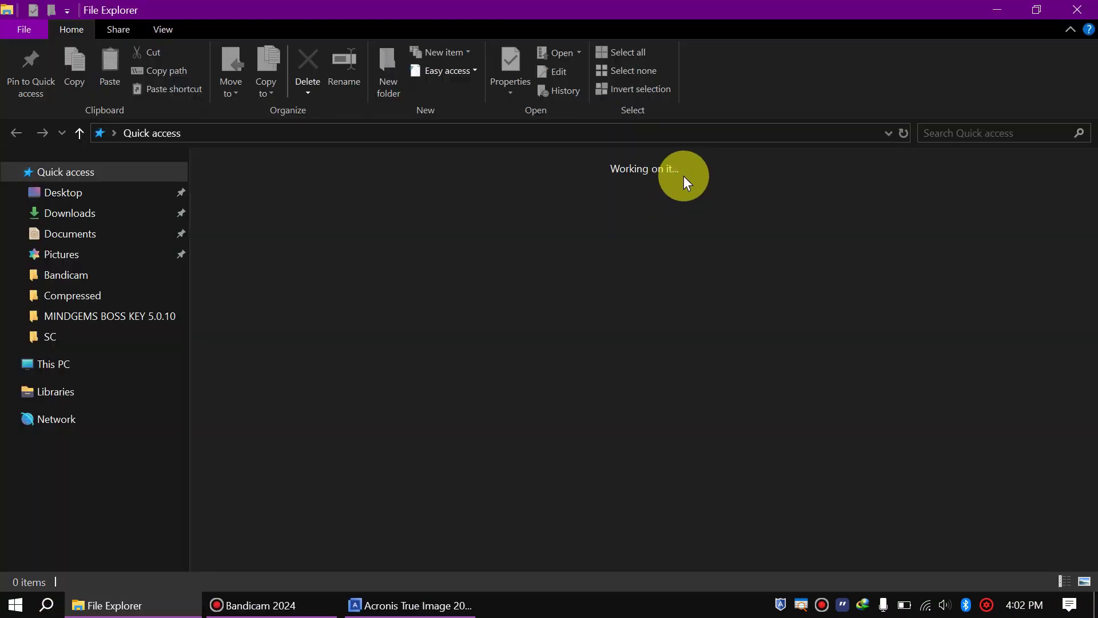
{"action": "left_click", "coordinate": [65, 368]}
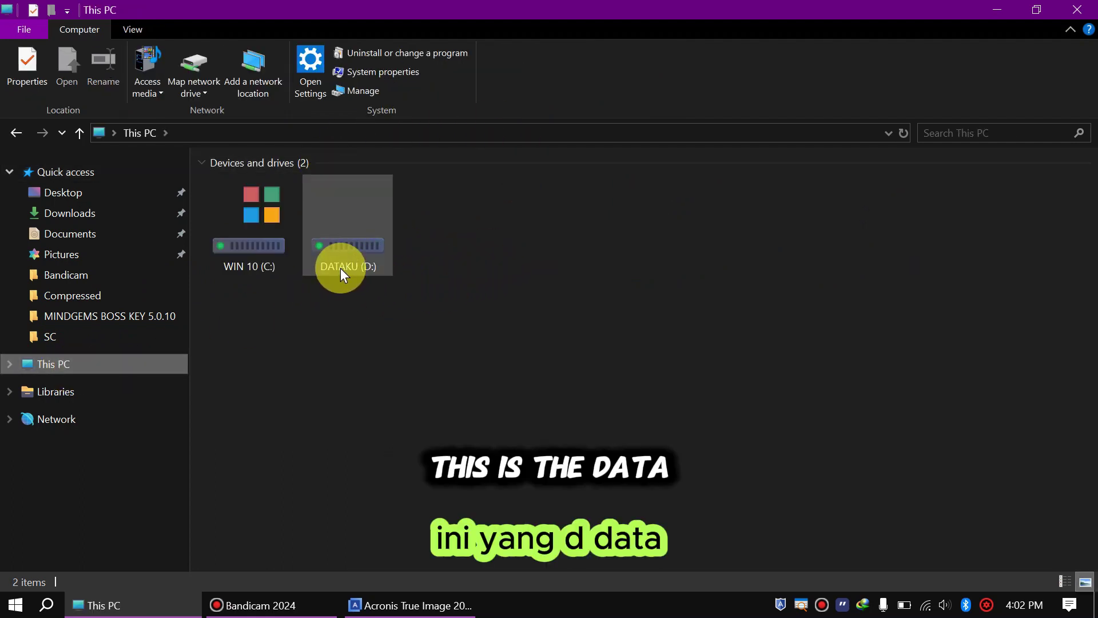
{"action": "left_click", "coordinate": [245, 266]}
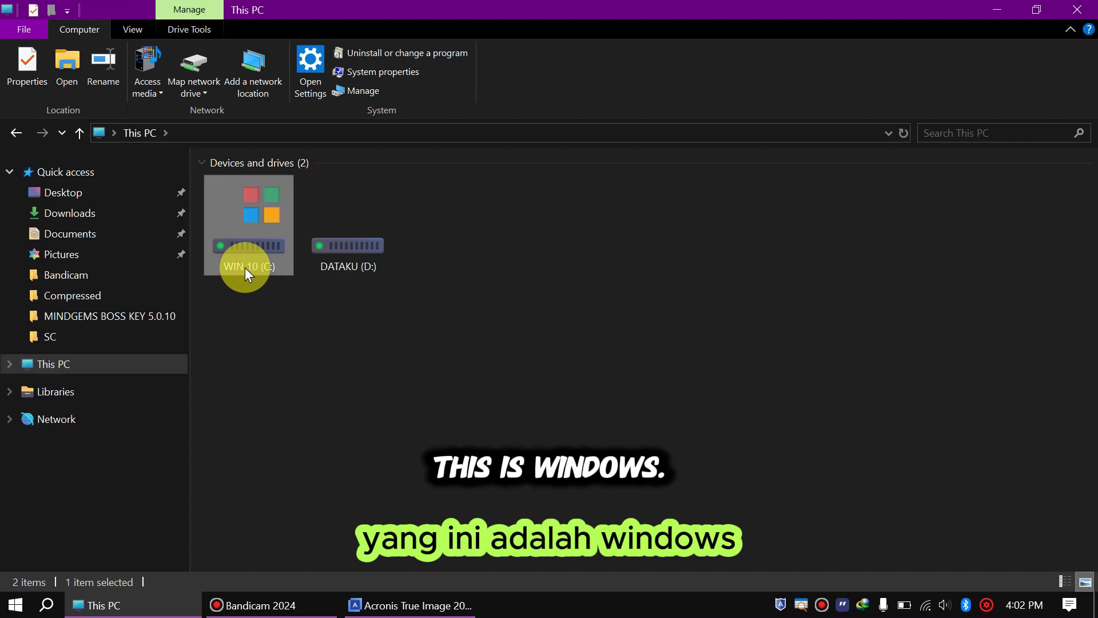
{"action": "left_click", "coordinate": [503, 254]}
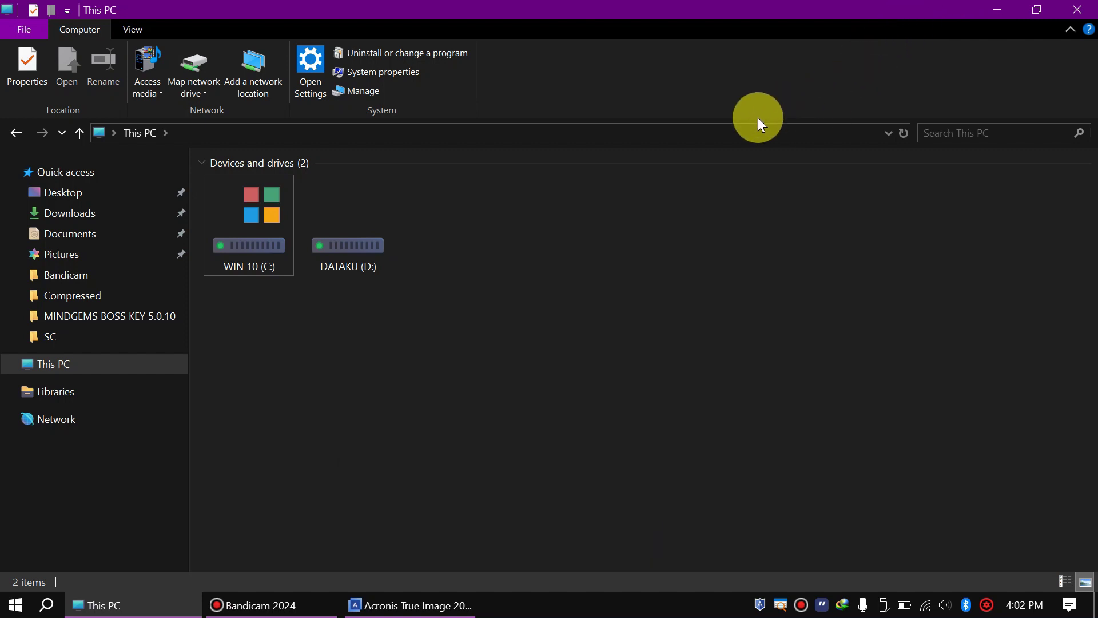
{"action": "right_click", "coordinate": [623, 386]}
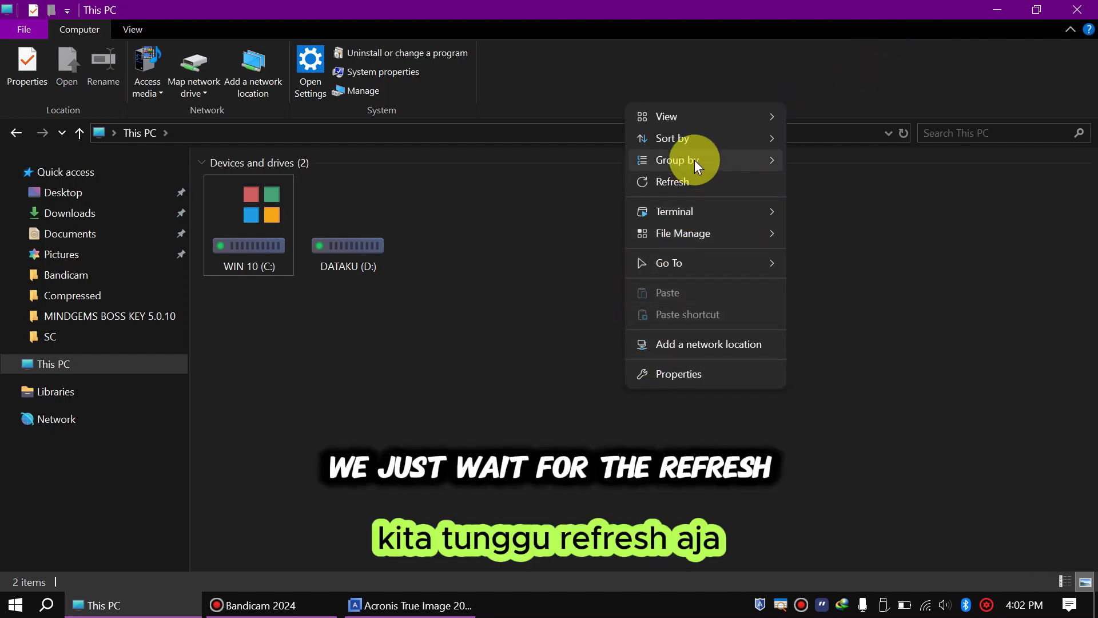
{"action": "left_click", "coordinate": [682, 180]}
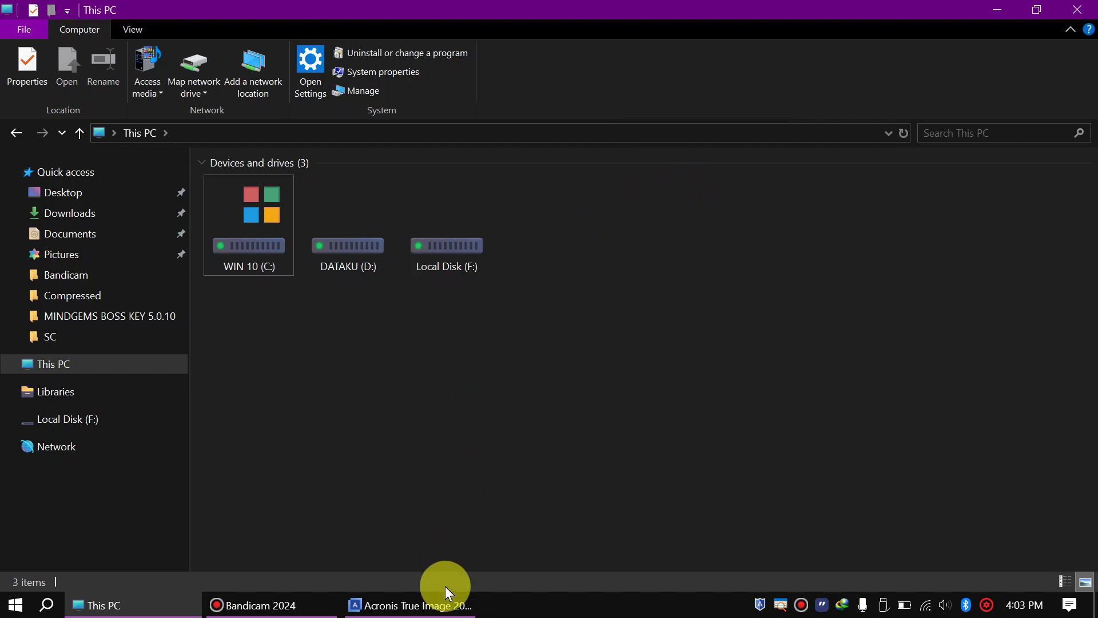
Step: Check the backup destination in Acronis True Image, and return to File Explorer to open Local Disk (F:)
{"action": "left_click", "coordinate": [439, 604]}
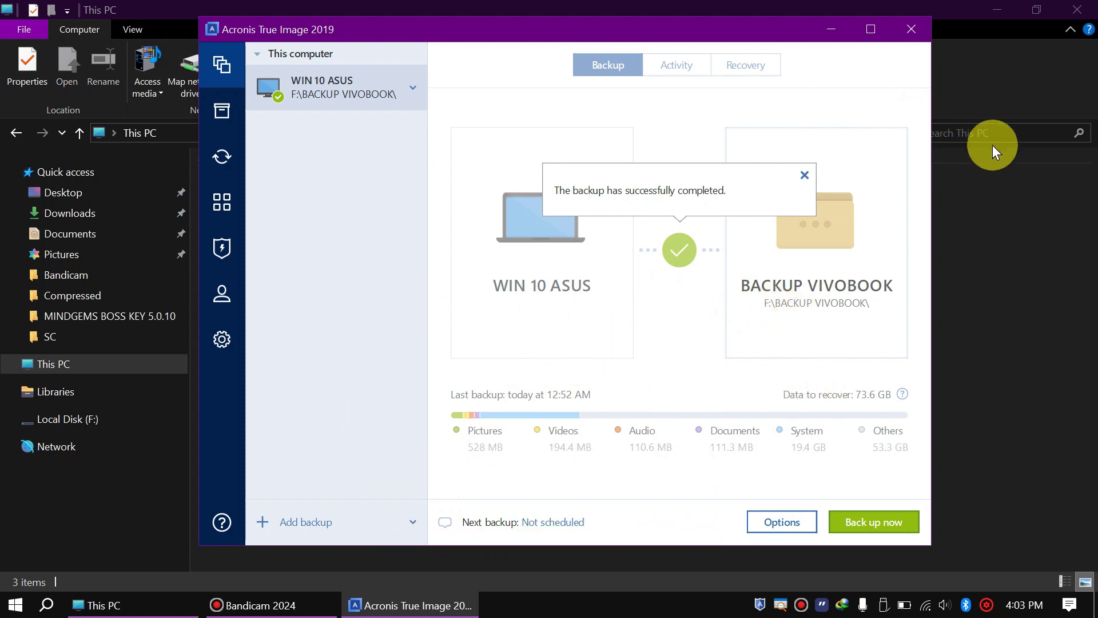
{"action": "left_click", "coordinate": [1011, 221]}
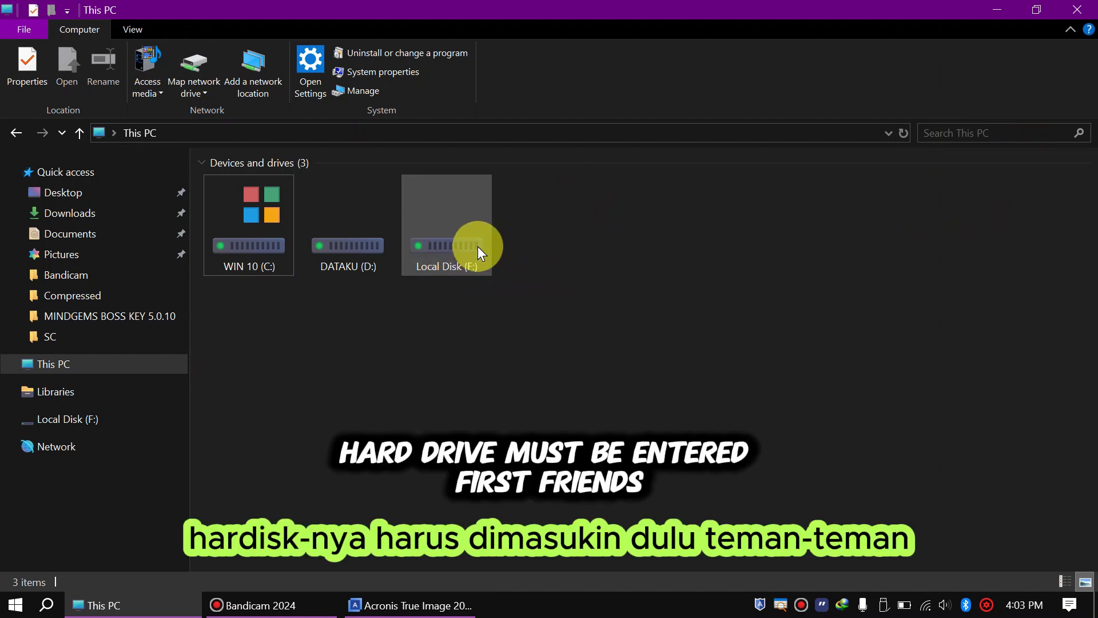
{"action": "double_click", "coordinate": [452, 255]}
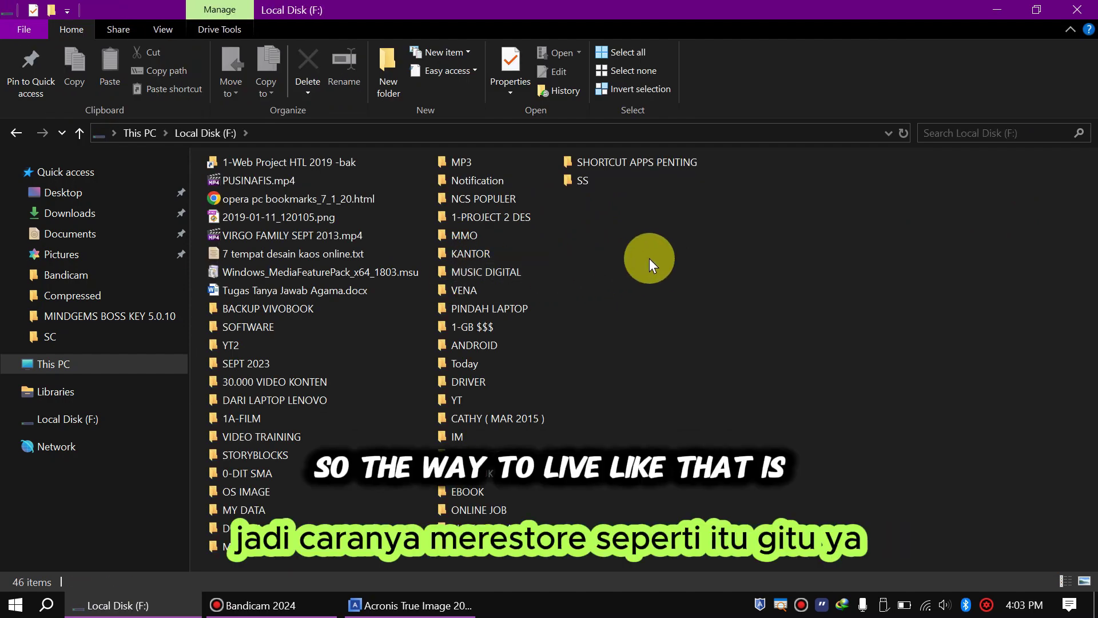
Step: Sort the contents of Local Disk (F:) by name
{"action": "right_click", "coordinate": [666, 256]}
{"action": "mouse_move", "coordinate": [704, 290]}
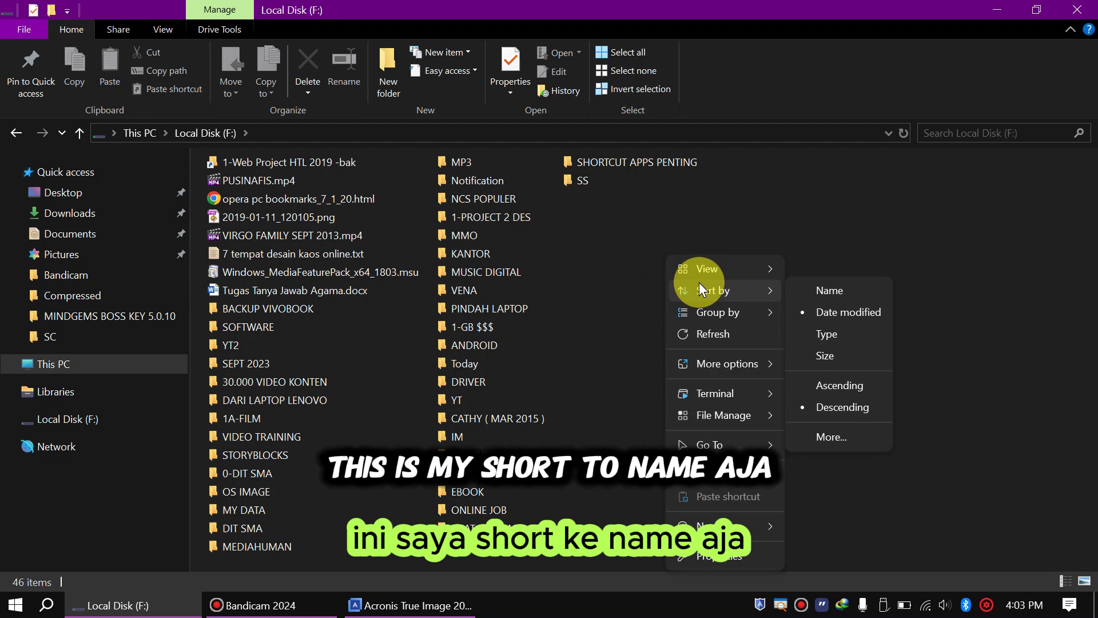
{"action": "left_click", "coordinate": [822, 289]}
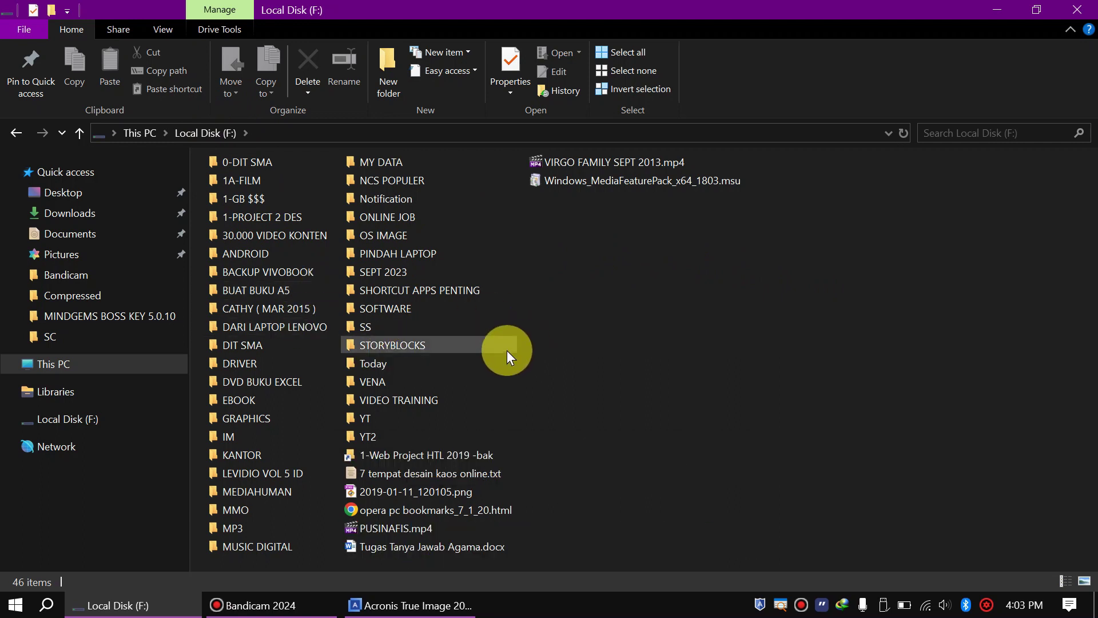
Step: Open the BACKUP VIVOBOOK folder and widen its Name and Size columns to inspect the backup file
{"action": "double_click", "coordinate": [279, 273]}
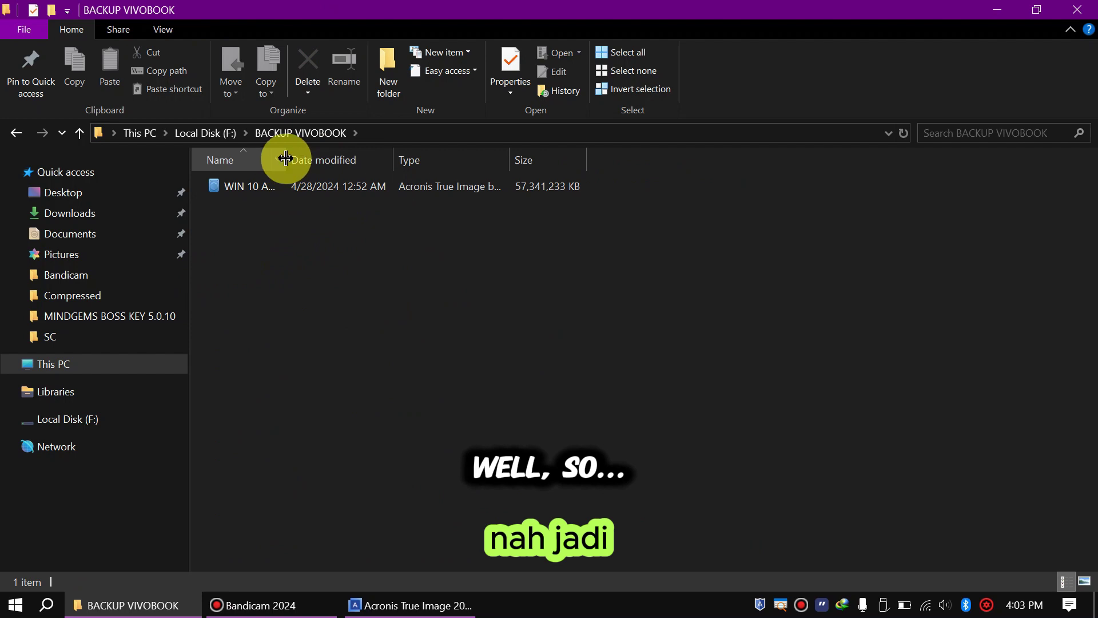
{"action": "left_click_drag", "start_coordinate": [287, 159], "coordinate": [398, 160]}
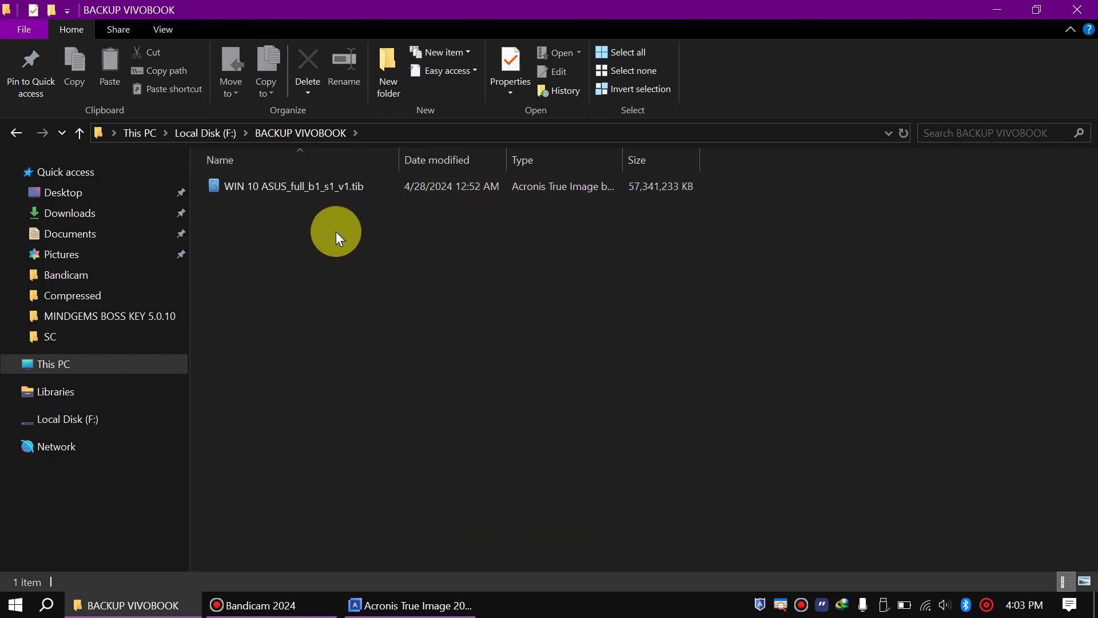
{"action": "mouse_move", "coordinate": [363, 182]}
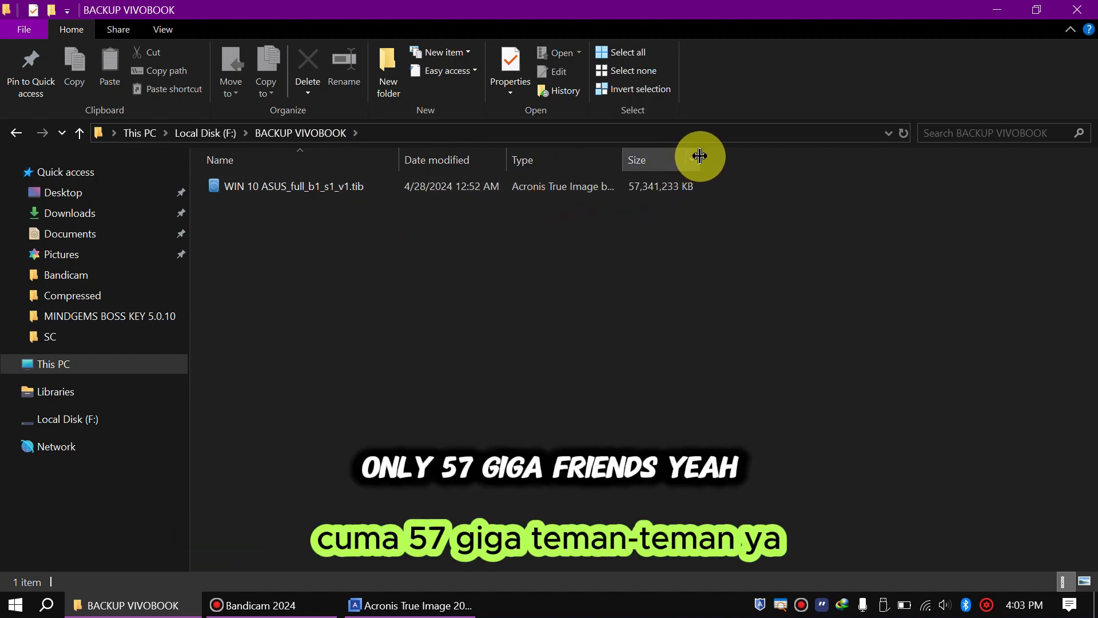
{"action": "mouse_move", "coordinate": [701, 154]}
{"action": "left_mouse_down"}
{"action": "mouse_move", "coordinate": [720, 154]}
{"action": "mouse_move", "coordinate": [712, 162]}
{"action": "left_mouse_up"}
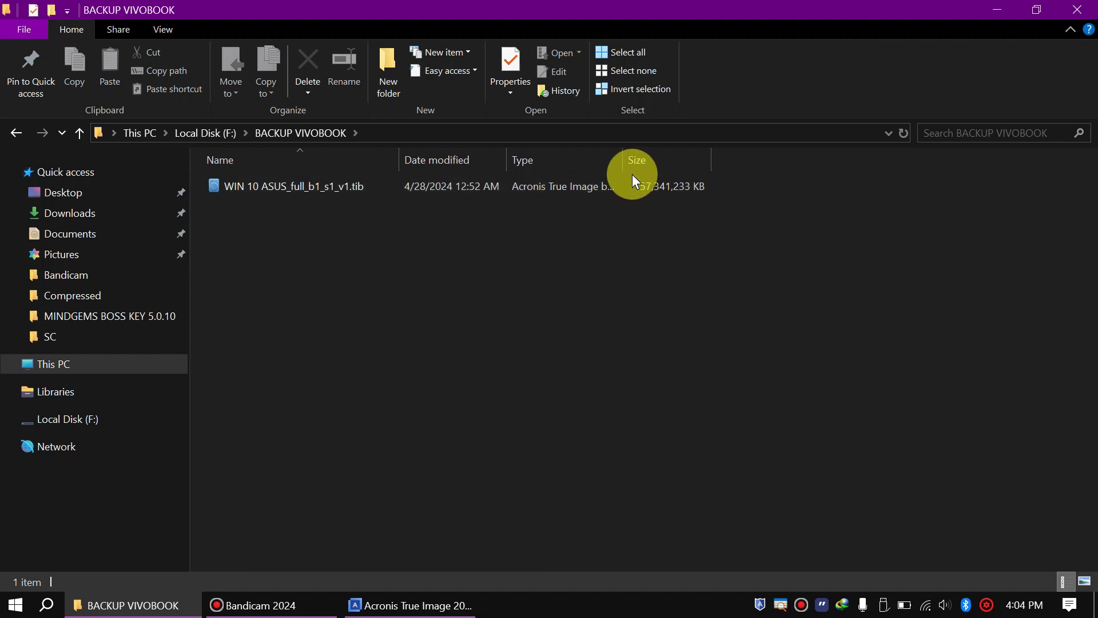
Step: Close File Explorer, view the Recovery page of the WIN 10 ASUS backup in Acronis True Image, and close the program
{"action": "left_click", "coordinate": [1072, 11]}
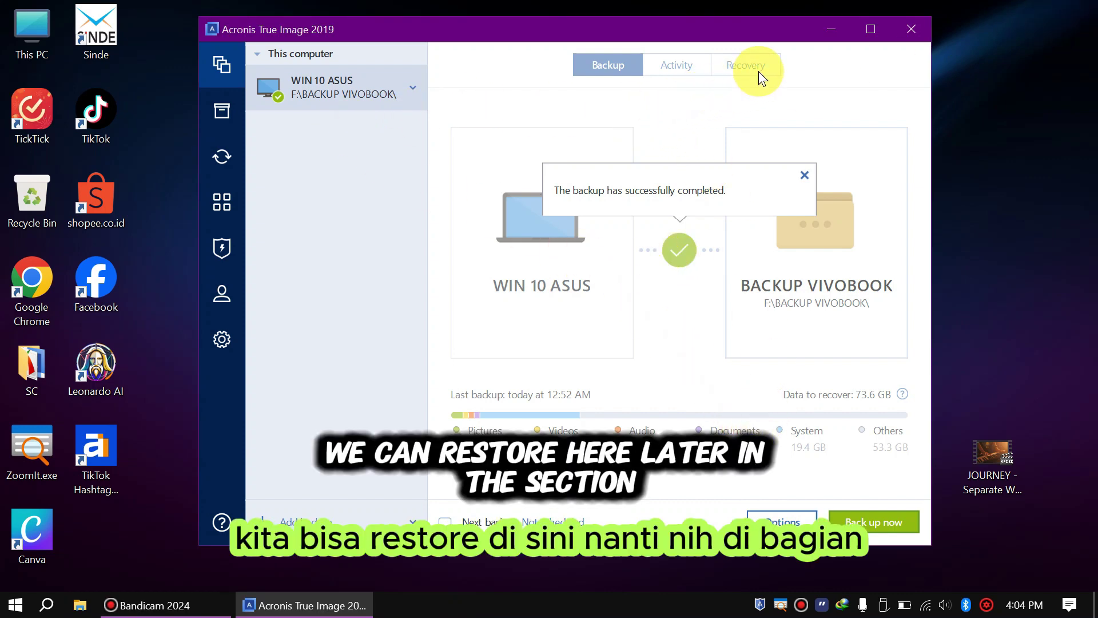
{"action": "left_click", "coordinate": [805, 175]}
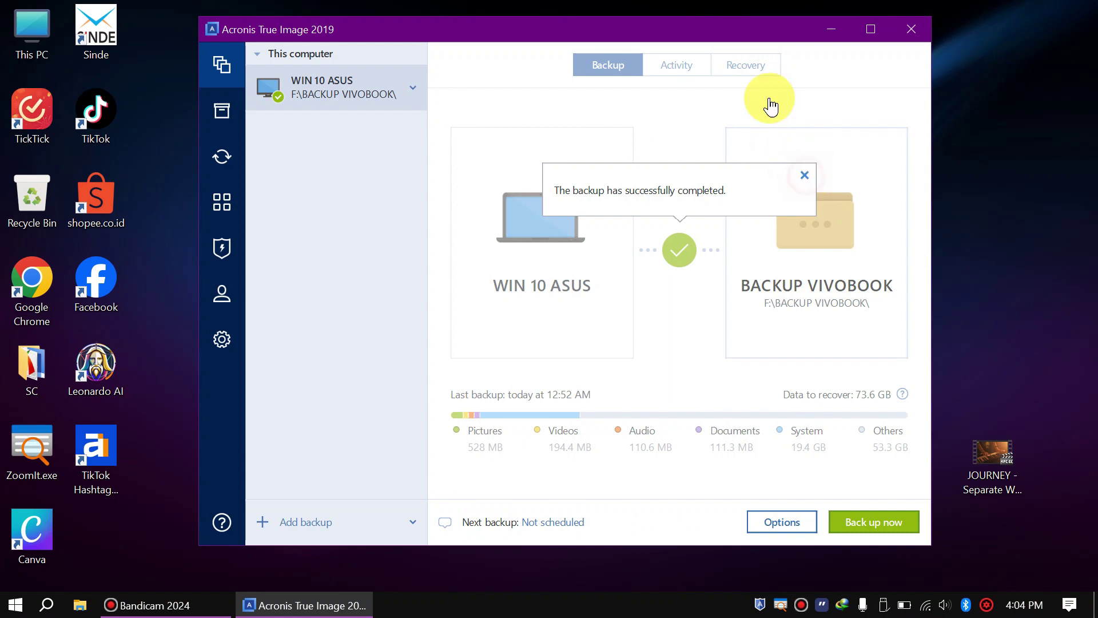
{"action": "left_click", "coordinate": [757, 65]}
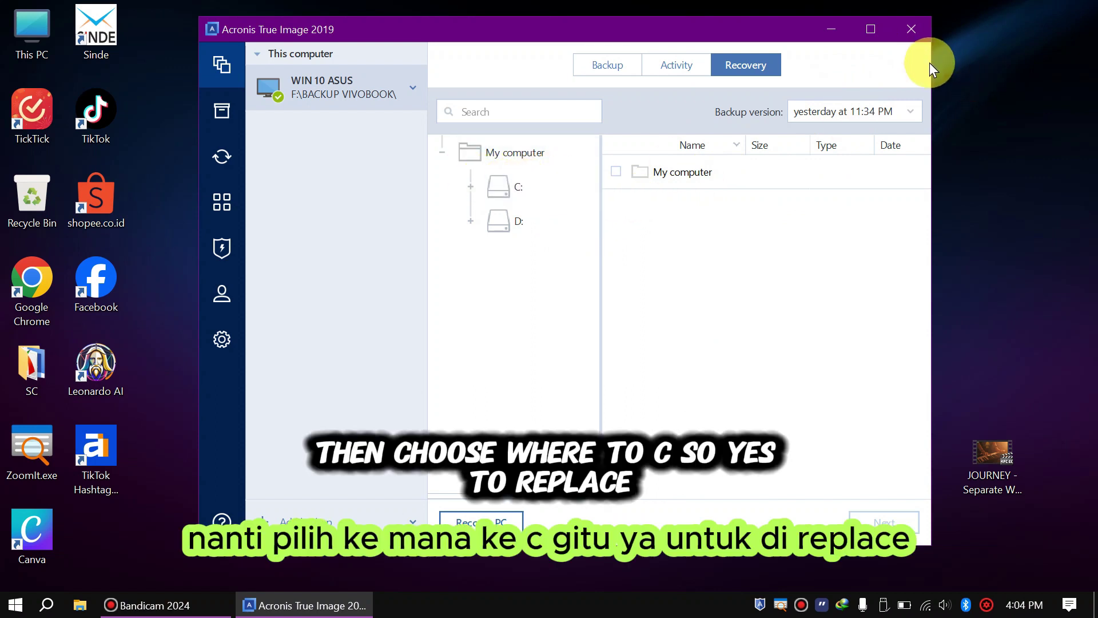
{"action": "left_click", "coordinate": [903, 28]}
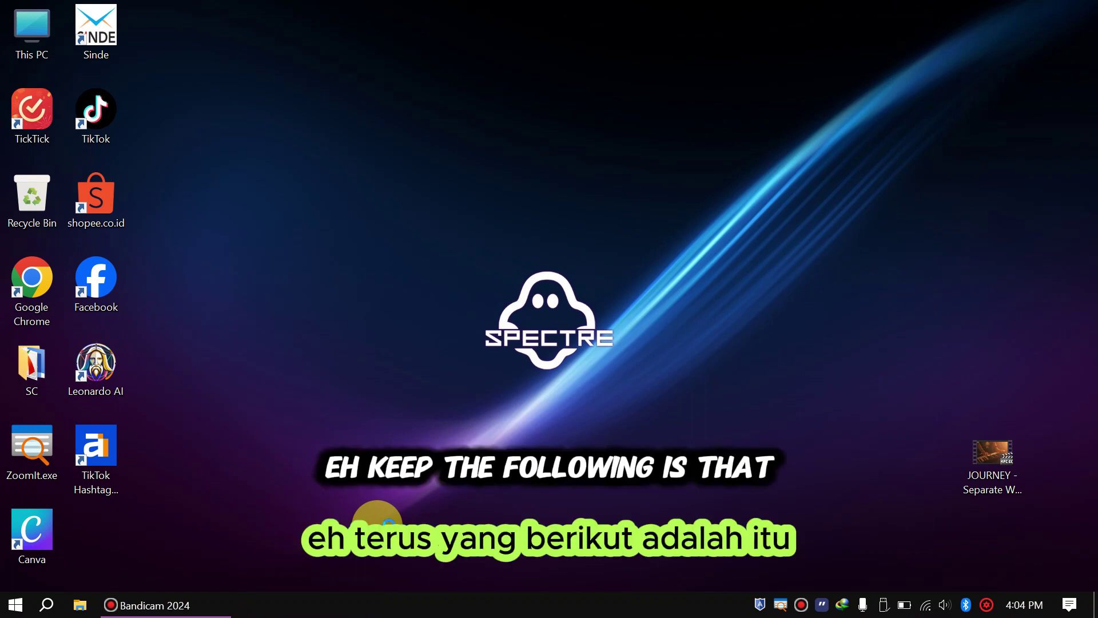